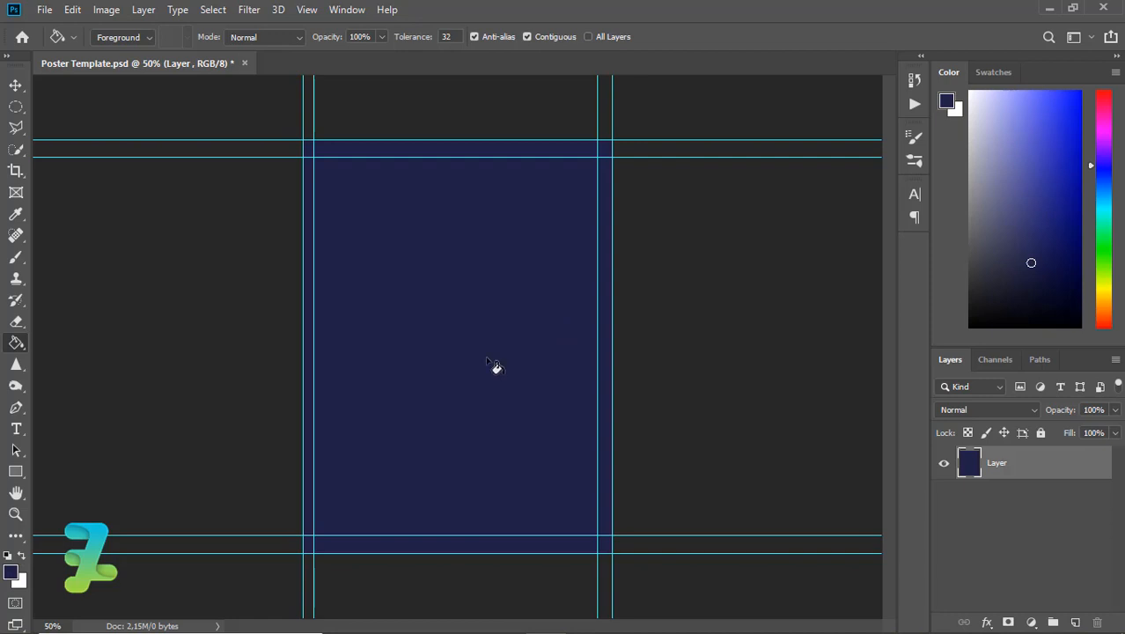
# Try filling the poster background with a lighter purple-blue foreground colour
pyautogui.click(11, 571)
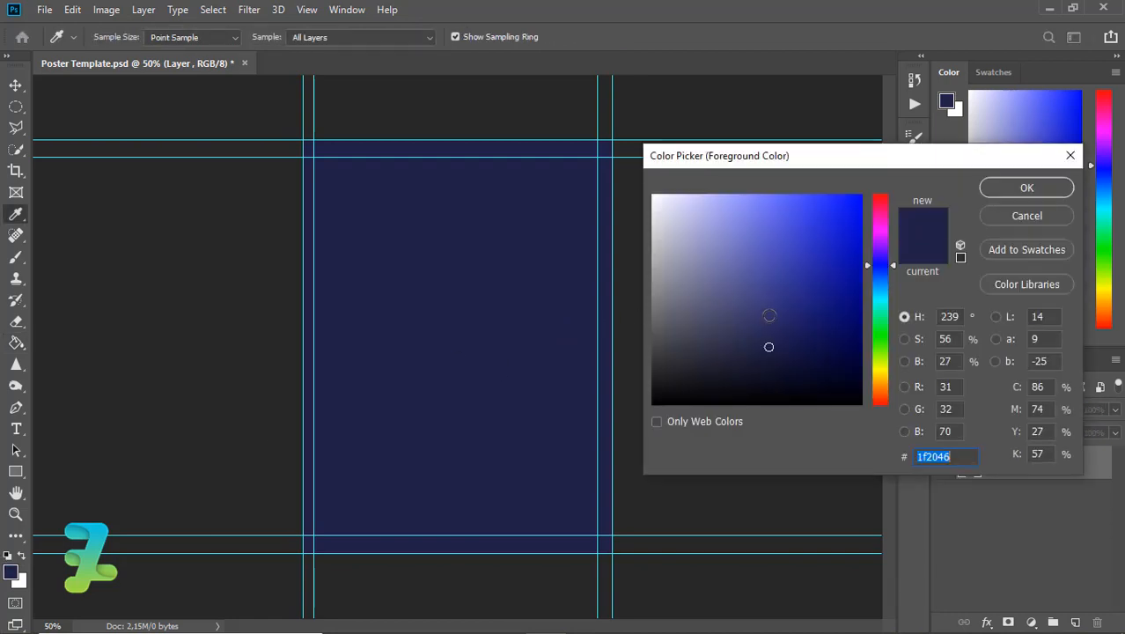
pyautogui.moveTo(769, 315); pyautogui.dragTo(771, 306)
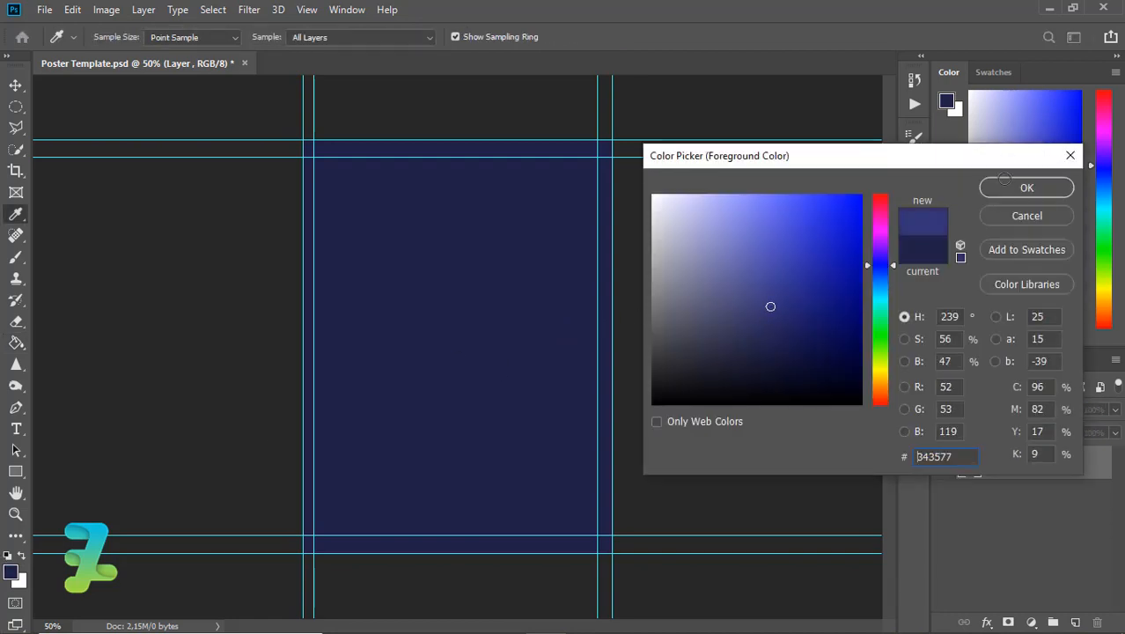
pyautogui.click(1009, 191)
pyautogui.press('g')
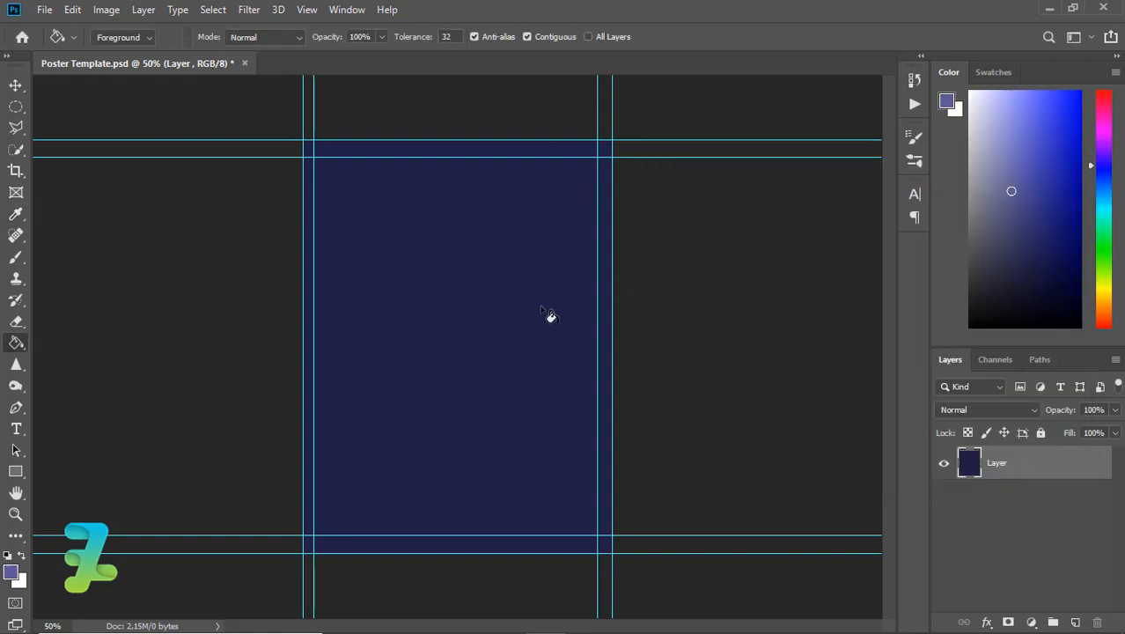
pyautogui.click(546, 313)
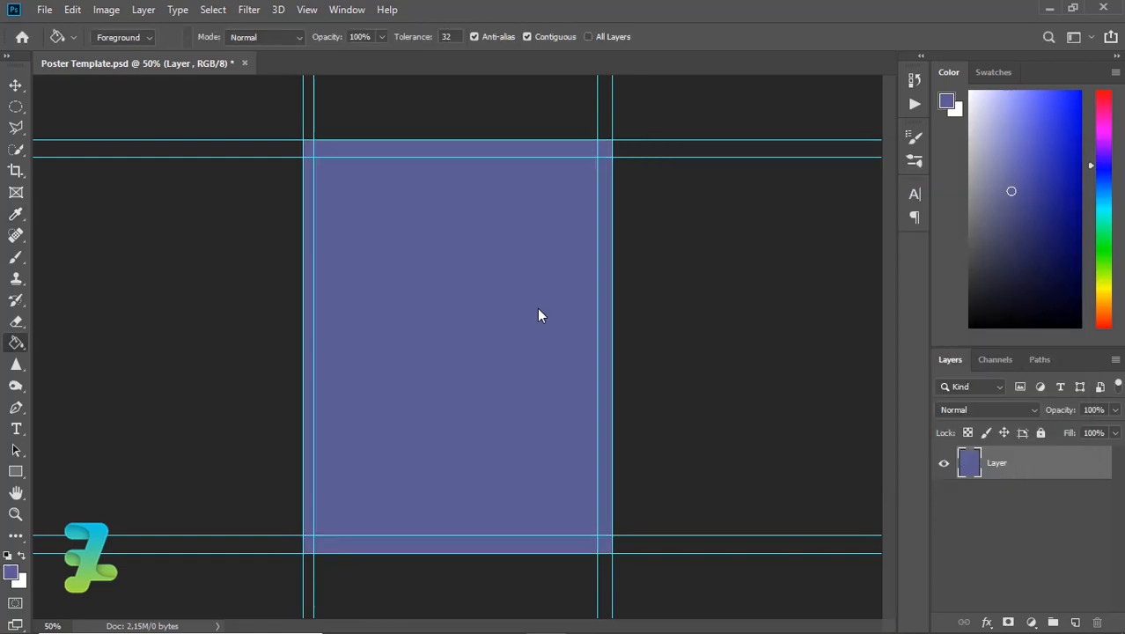
pyautogui.hotkey('ctrl', 'z')
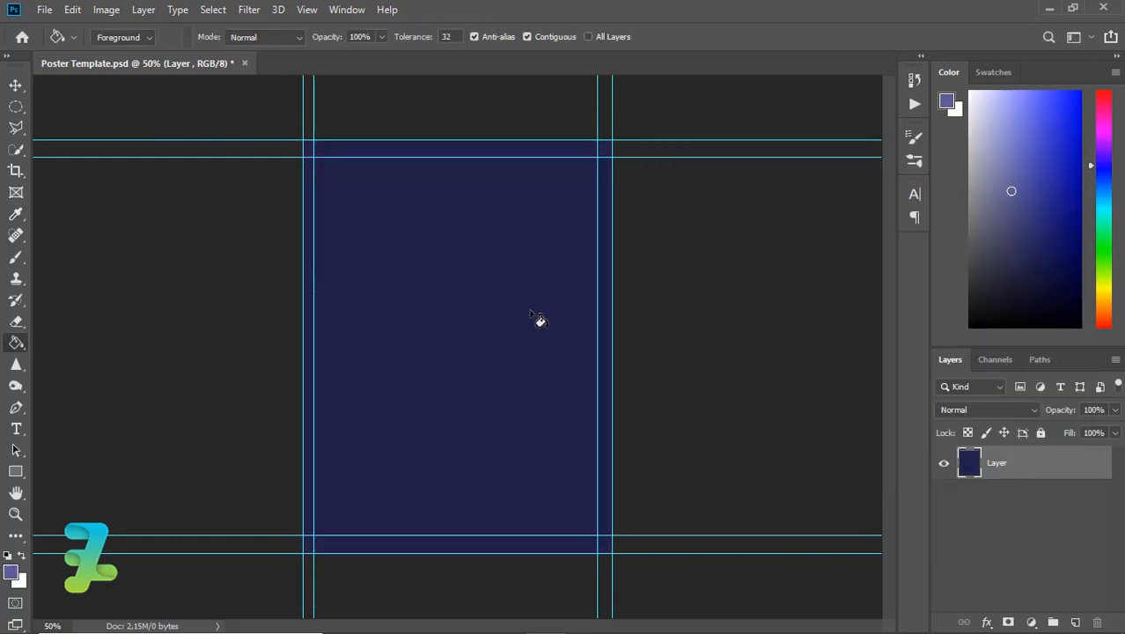
# Add a new layer and draw a curved Pen path from below the poster's bottom edge up its left side to the top edge
pyautogui.click(1077, 623)
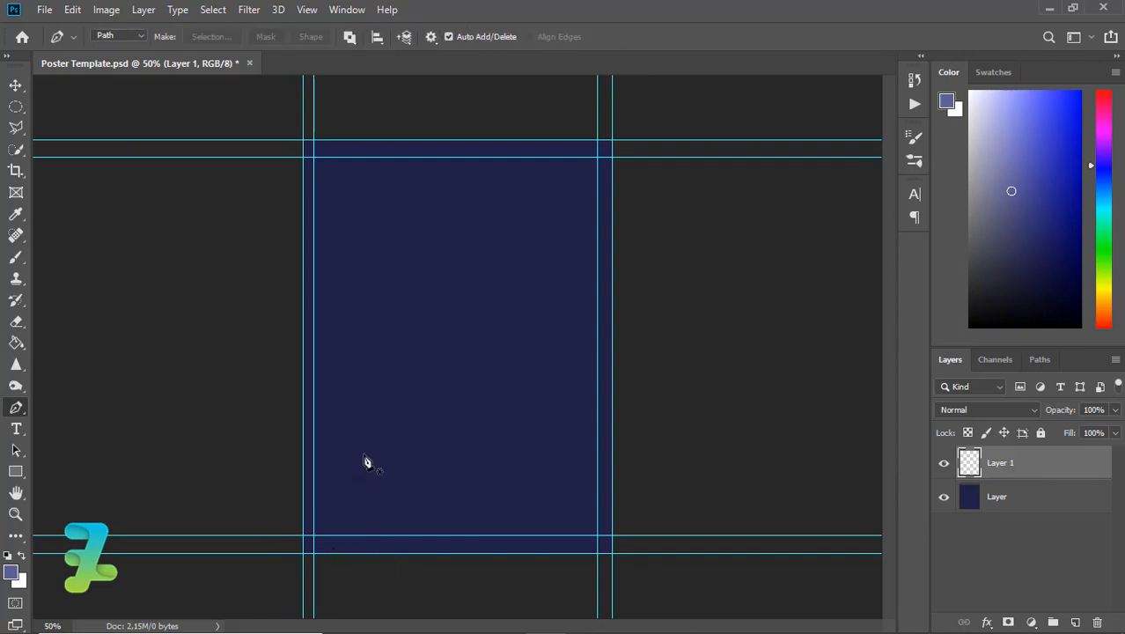
pyautogui.click(376, 562)
pyautogui.moveTo(365, 449); pyautogui.dragTo(340, 438)
pyautogui.moveTo(321, 349); pyautogui.dragTo(431, 256)
pyautogui.hotkey('ctrl', 'z')
pyautogui.hotkey('ctrl', 'z')
pyautogui.moveTo(450, 157); pyautogui.dragTo(519, 152)
pyautogui.hotkey('ctrl', 'z')
pyautogui.hotkey('ctrl', 'z')
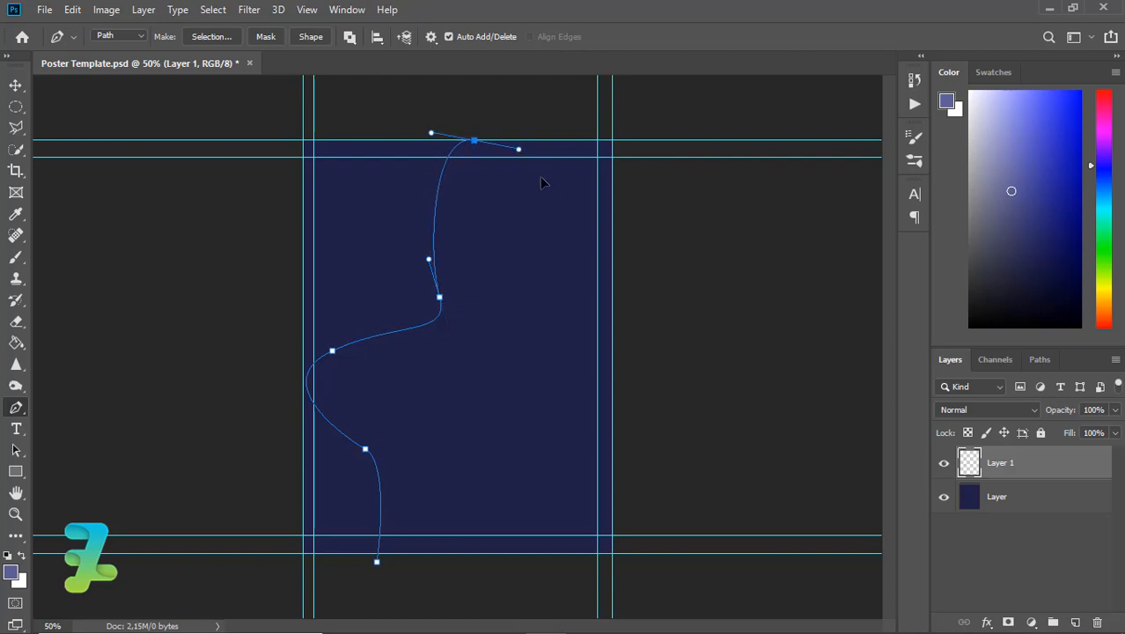
# Continue the Pen path in wavy curves from the poster's top edge down along its right edge
pyautogui.moveTo(551, 203); pyautogui.dragTo(549, 241)
pyautogui.hotkey('ctrl', 'z')
pyautogui.moveTo(546, 182); pyautogui.dragTo(537, 241)
pyautogui.hotkey('ctrl', 'z')
pyautogui.moveTo(619, 243); pyautogui.dragTo(672, 203)
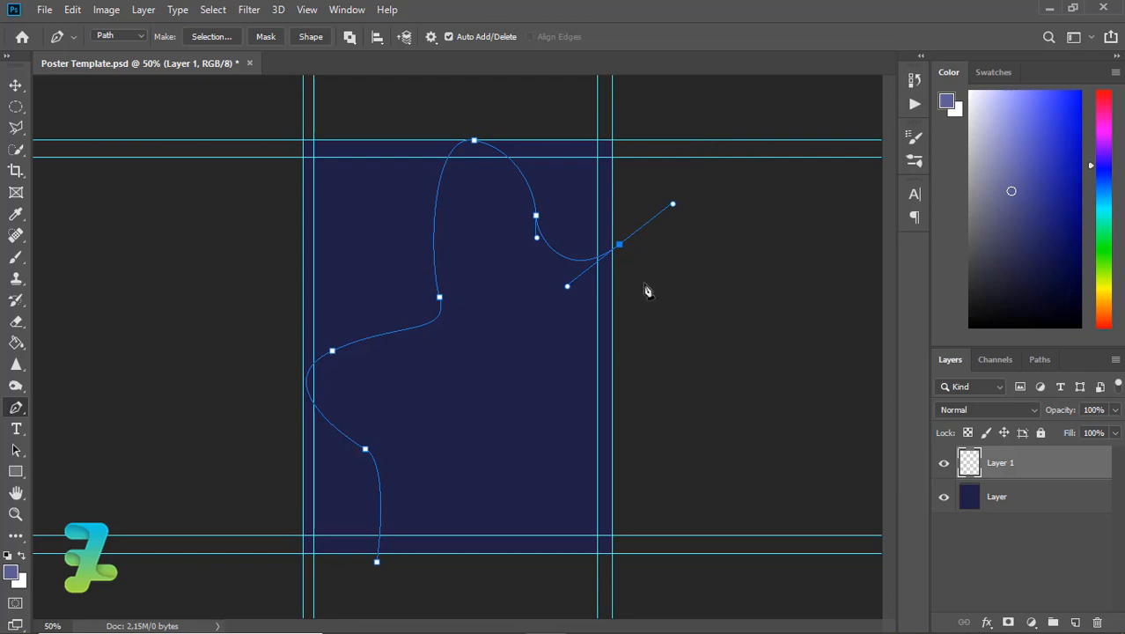
pyautogui.moveTo(623, 333); pyautogui.dragTo(614, 353)
pyautogui.moveTo(598, 462); pyautogui.dragTo(624, 502)
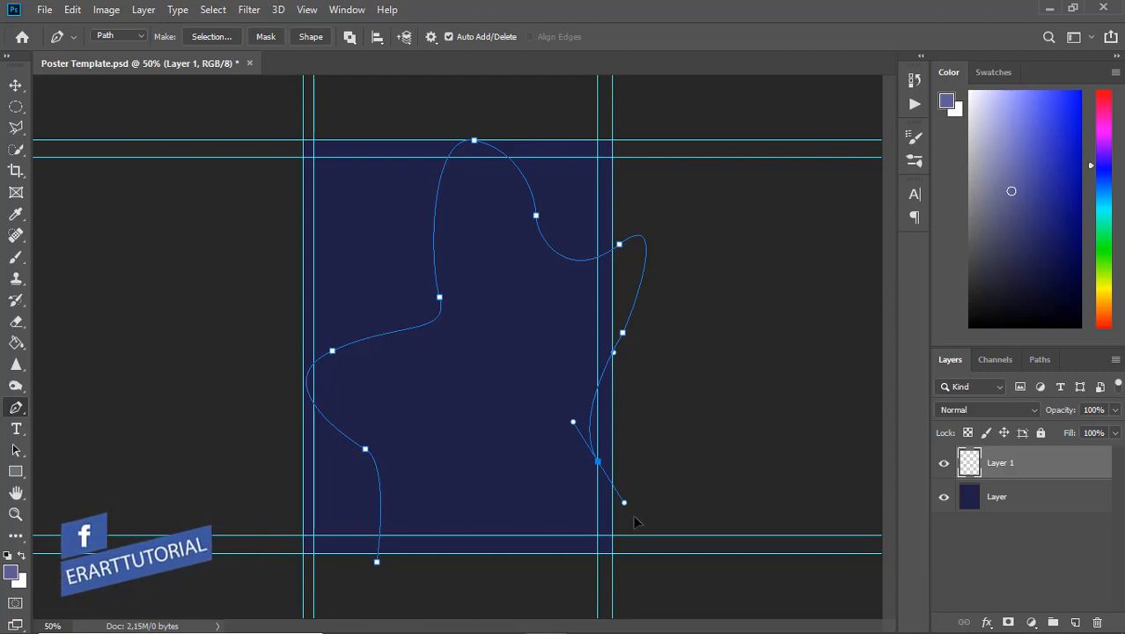
# Close the path by running it outside the poster's right, top and left sides back to the starting anchor
pyautogui.click(634, 517)
pyautogui.click(651, 567)
pyautogui.click(523, 593)
pyautogui.hotkey('ctrl', 'z')
pyautogui.click(737, 554)
pyautogui.click(713, 238)
pyautogui.click(624, 112)
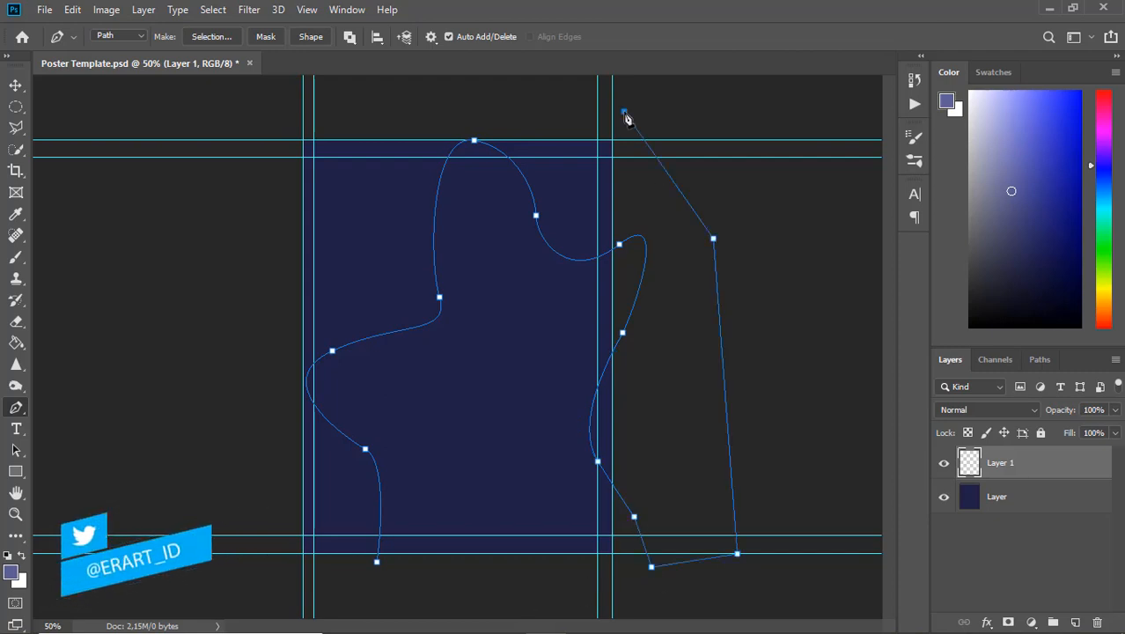
pyautogui.click(345, 92)
pyautogui.click(201, 98)
pyautogui.click(209, 362)
pyautogui.click(242, 535)
pyautogui.click(262, 587)
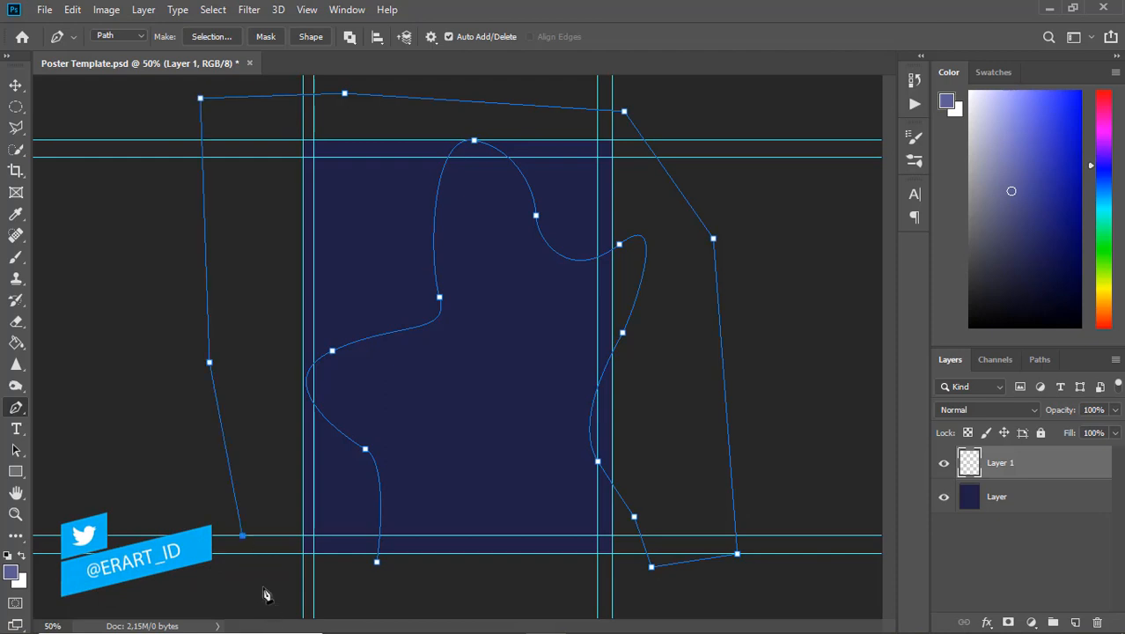
pyautogui.click(359, 595)
pyautogui.click(377, 562)
# Fill the closed path with white on the new layer, then delete the path
pyautogui.rightClick(412, 92)
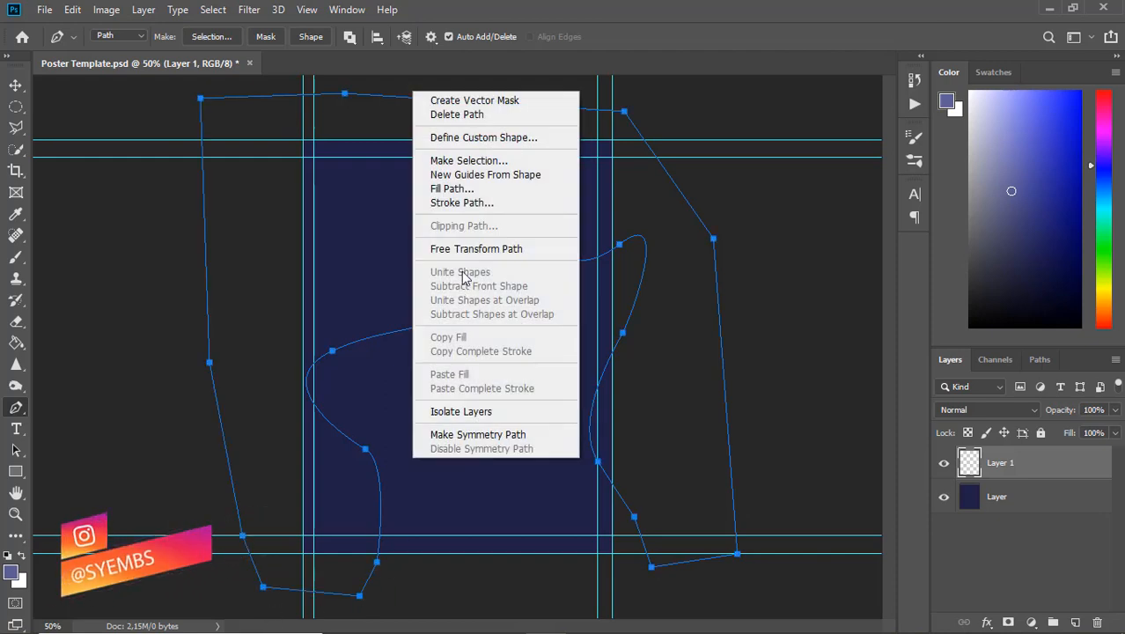
pyautogui.click(447, 188)
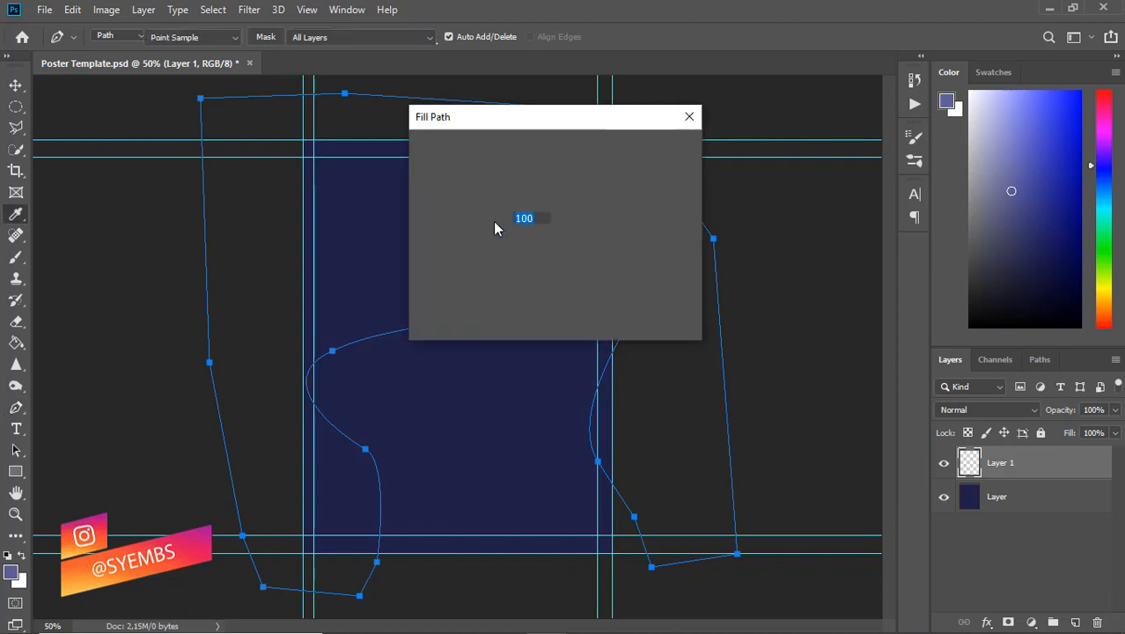
pyautogui.click(573, 147)
pyautogui.click(537, 192)
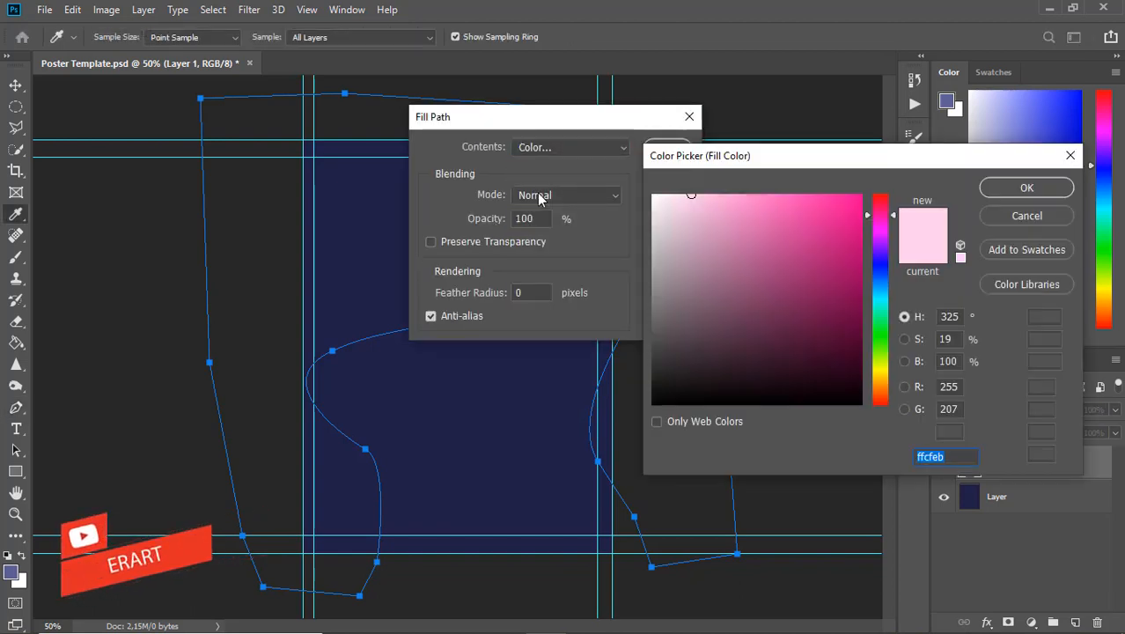
pyautogui.click(653, 195)
pyautogui.click(986, 187)
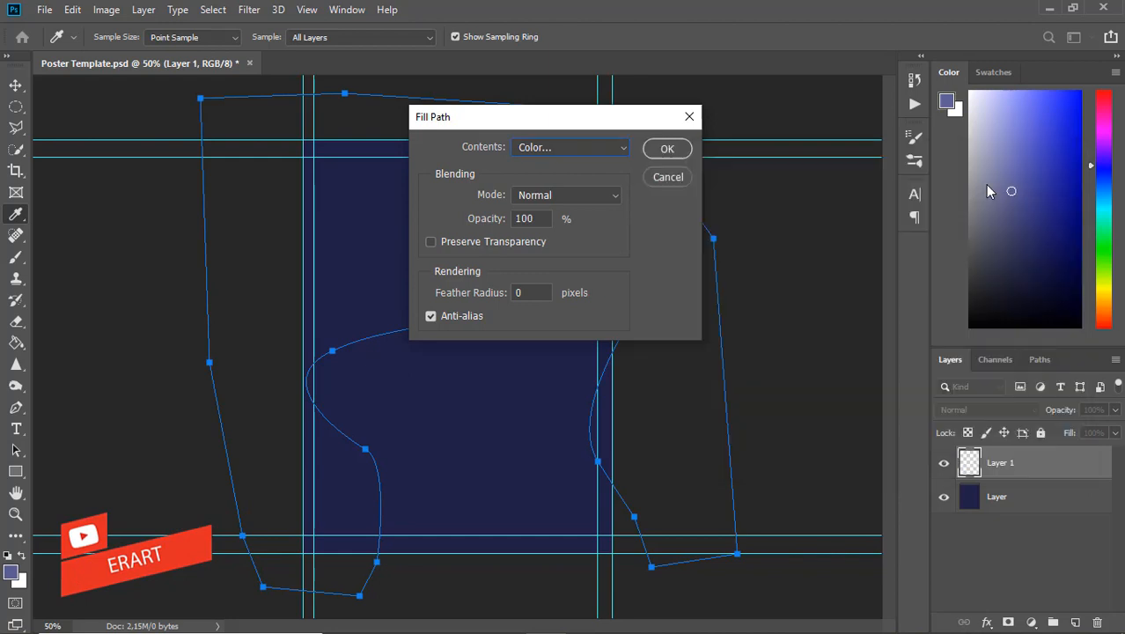
pyautogui.click(682, 156)
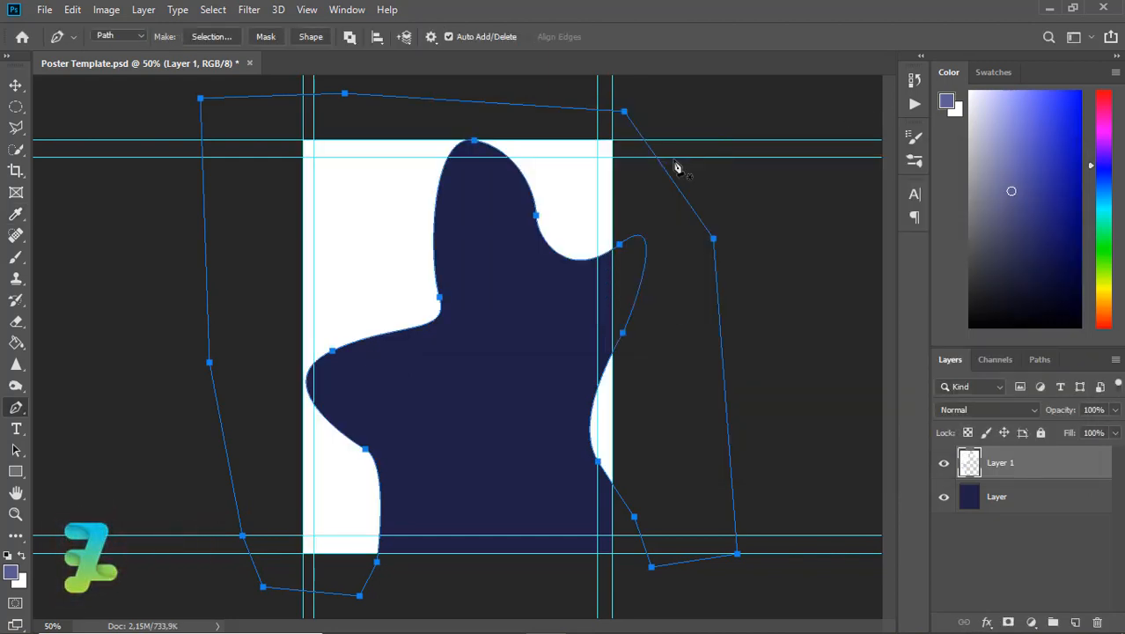
pyautogui.rightClick(495, 340)
pyautogui.click(533, 291)
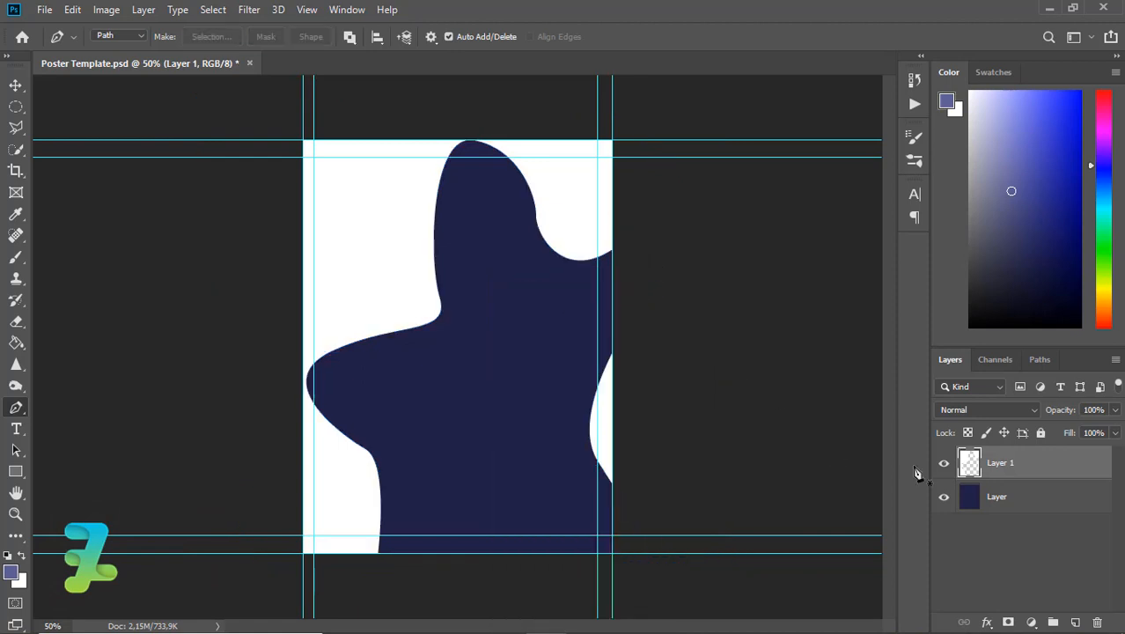
# Give the white shape a drop shadow with 38 px distance, 38% spread and 29 px size
pyautogui.doubleClick(1065, 472)
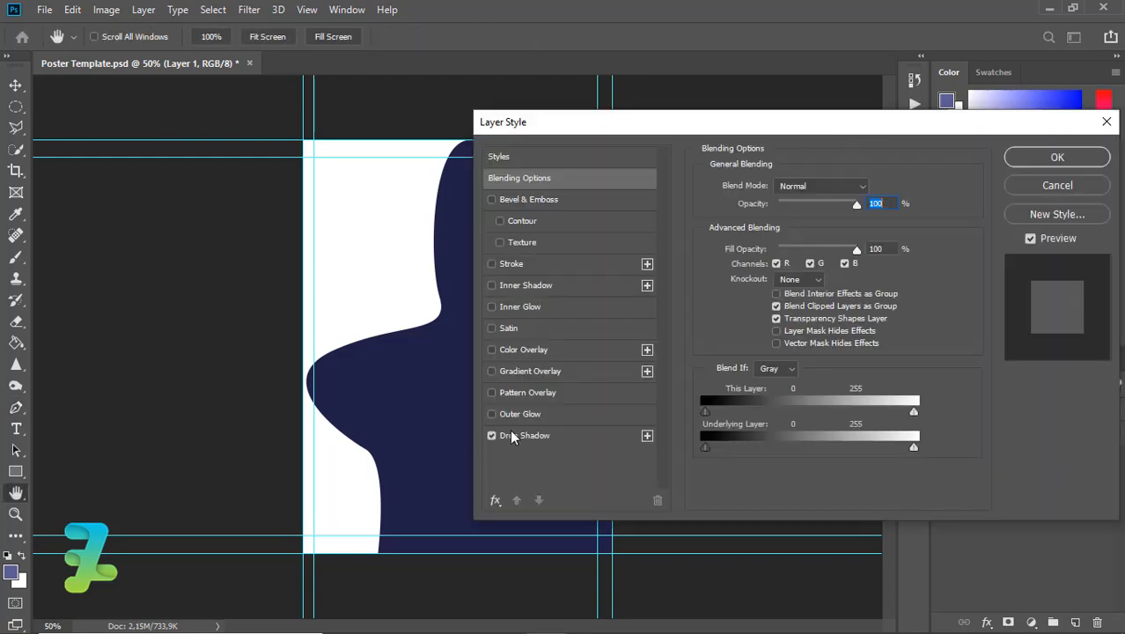
pyautogui.click(516, 435)
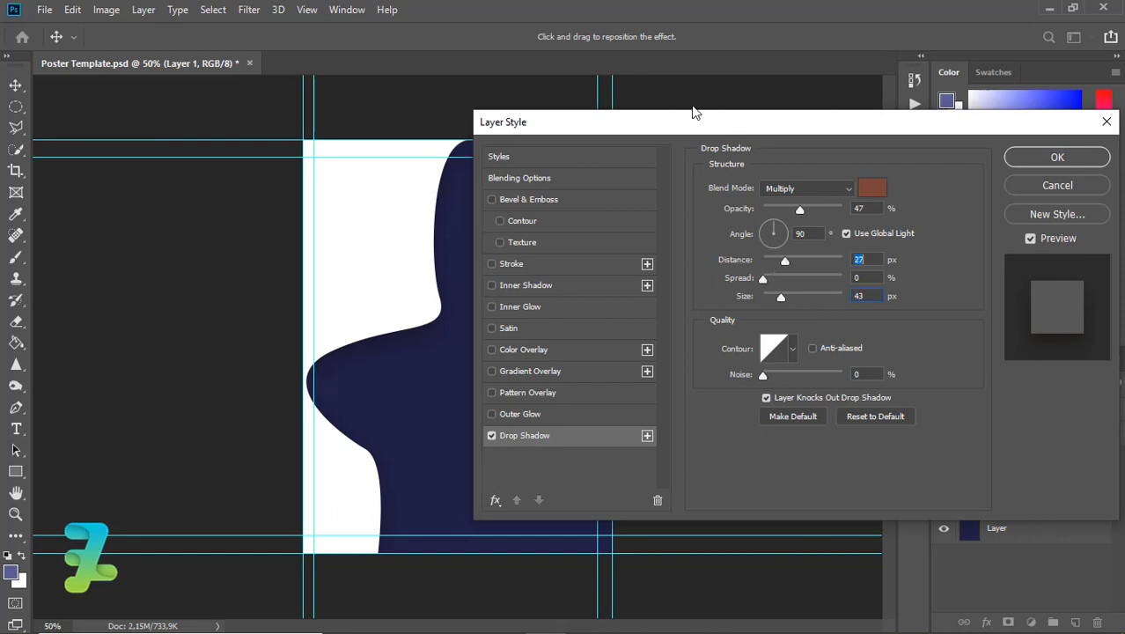
pyautogui.moveTo(691, 120); pyautogui.dragTo(849, 120)
pyautogui.moveTo(926, 274); pyautogui.dragTo(937, 300)
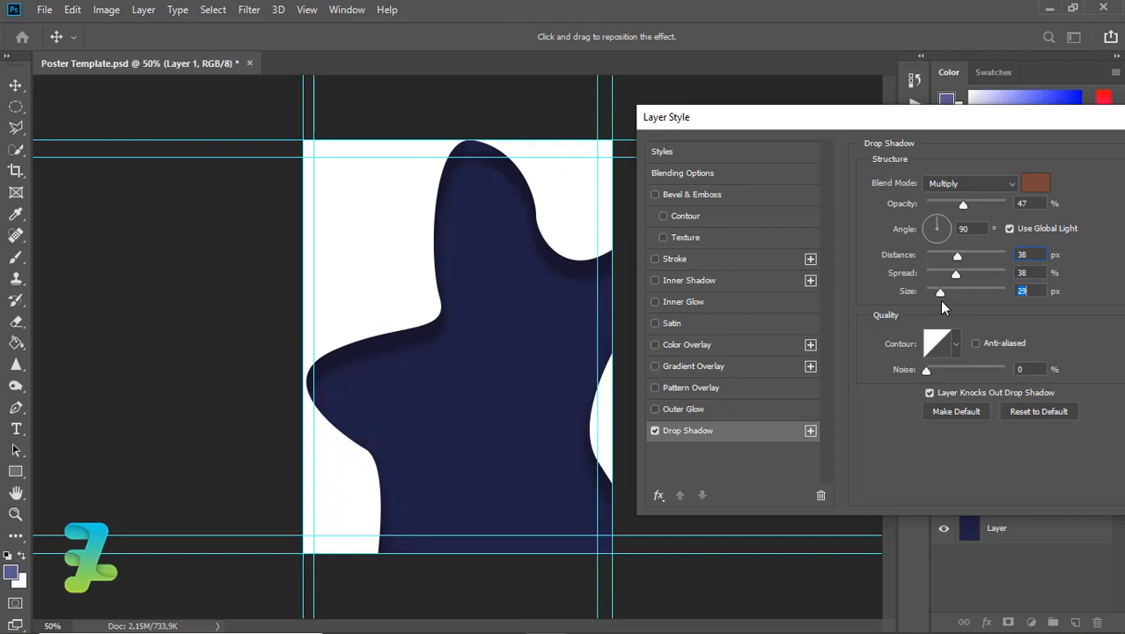
pyautogui.moveTo(1012, 115); pyautogui.dragTo(891, 127)
pyautogui.press('Return')
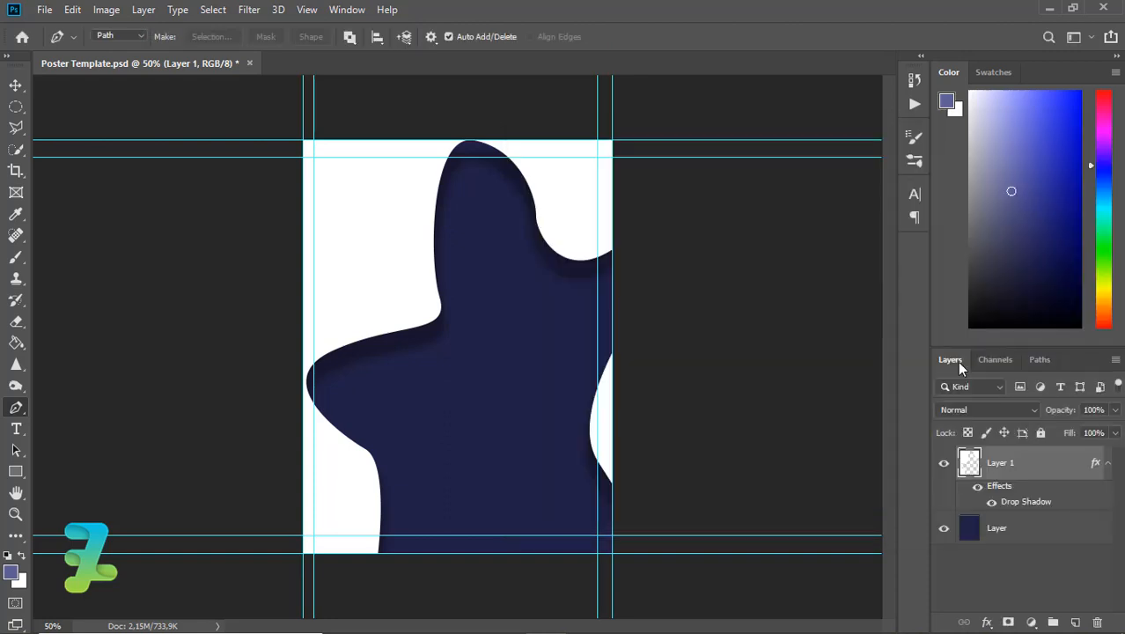
# Add a layer above the navy background and draw a Pen path following the upper-left white shape's inner edge up to the poster's top
pyautogui.click(1037, 533)
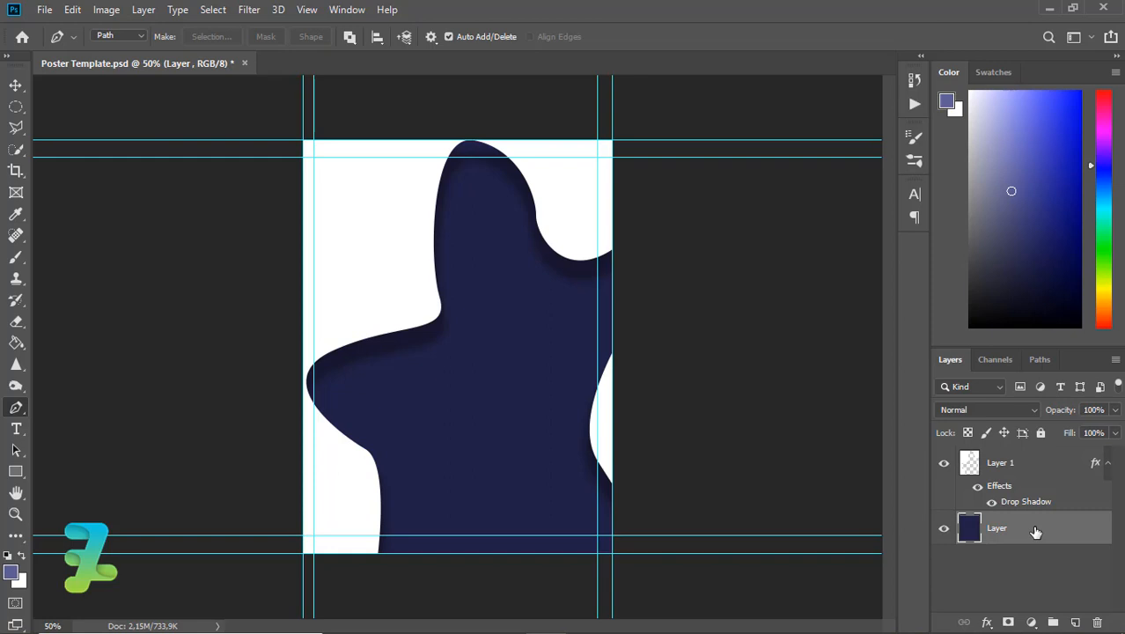
pyautogui.click(1075, 623)
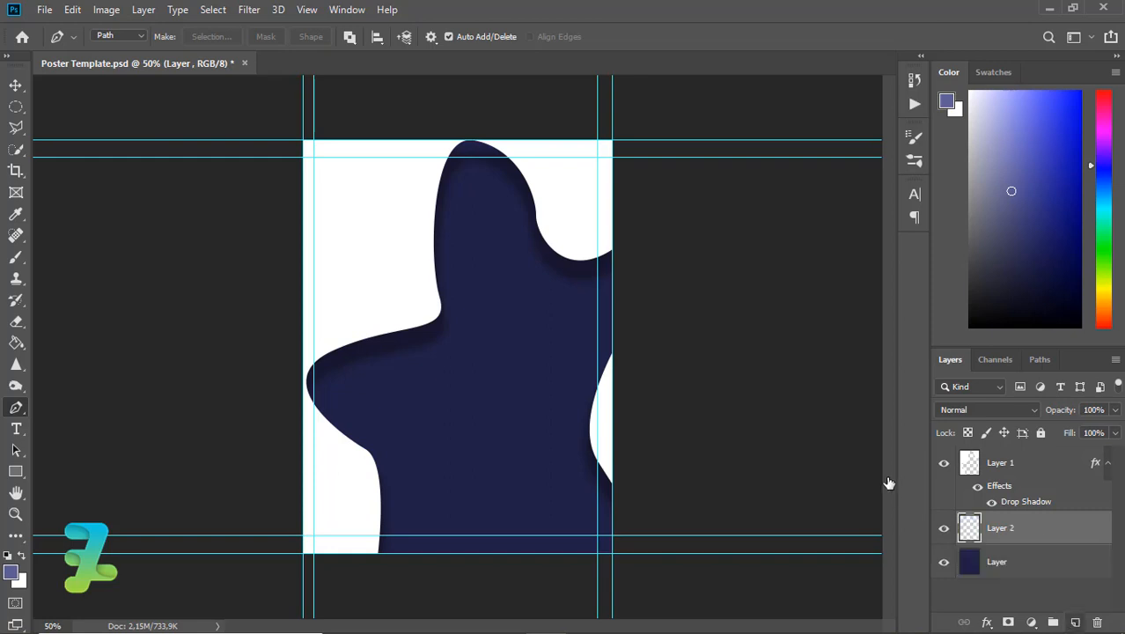
pyautogui.click(353, 342)
pyautogui.moveTo(429, 342); pyautogui.dragTo(466, 351)
pyautogui.moveTo(467, 299); pyautogui.dragTo(459, 280)
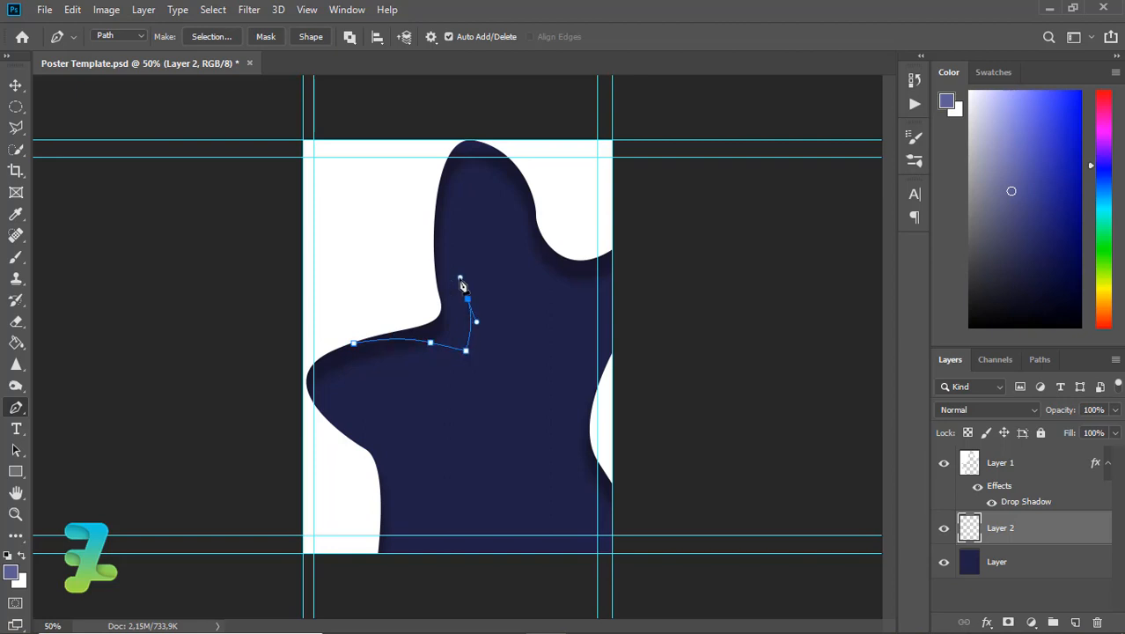
pyautogui.hotkey('ctrl', 'z')
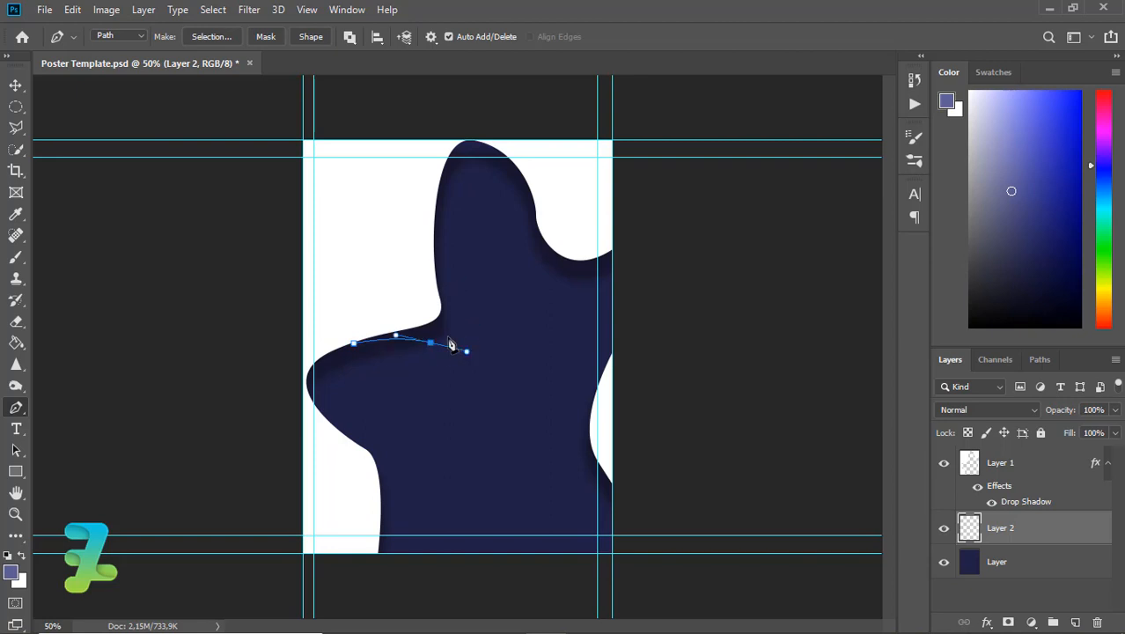
pyautogui.hotkey('ctrl', 'z')
pyautogui.moveTo(450, 328); pyautogui.dragTo(457, 303)
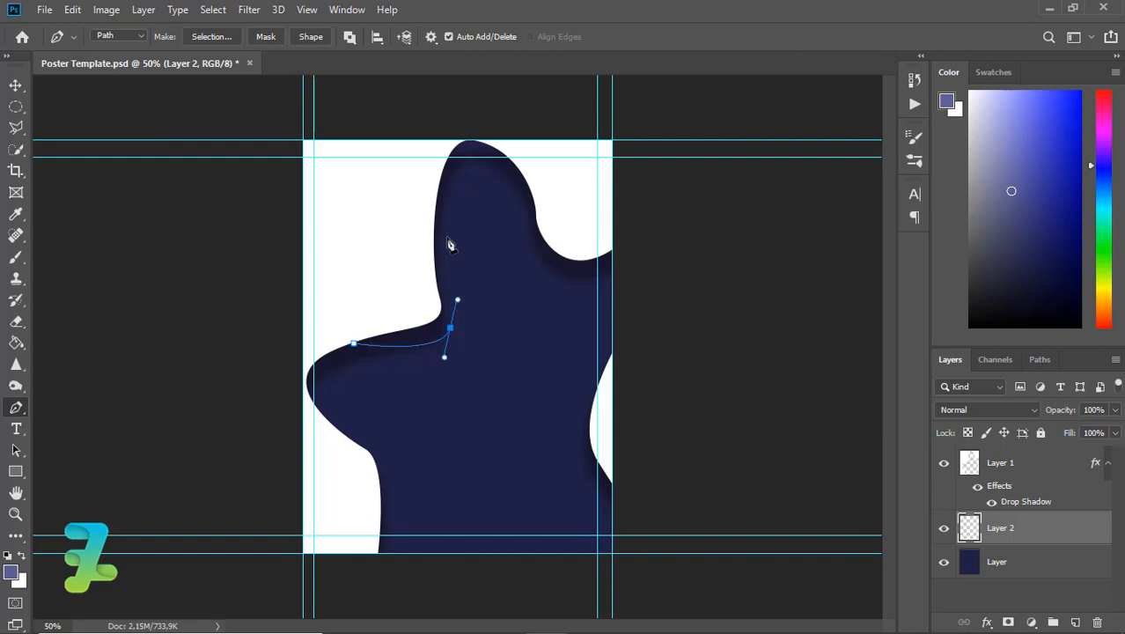
pyautogui.moveTo(457, 157); pyautogui.dragTo(490, 134)
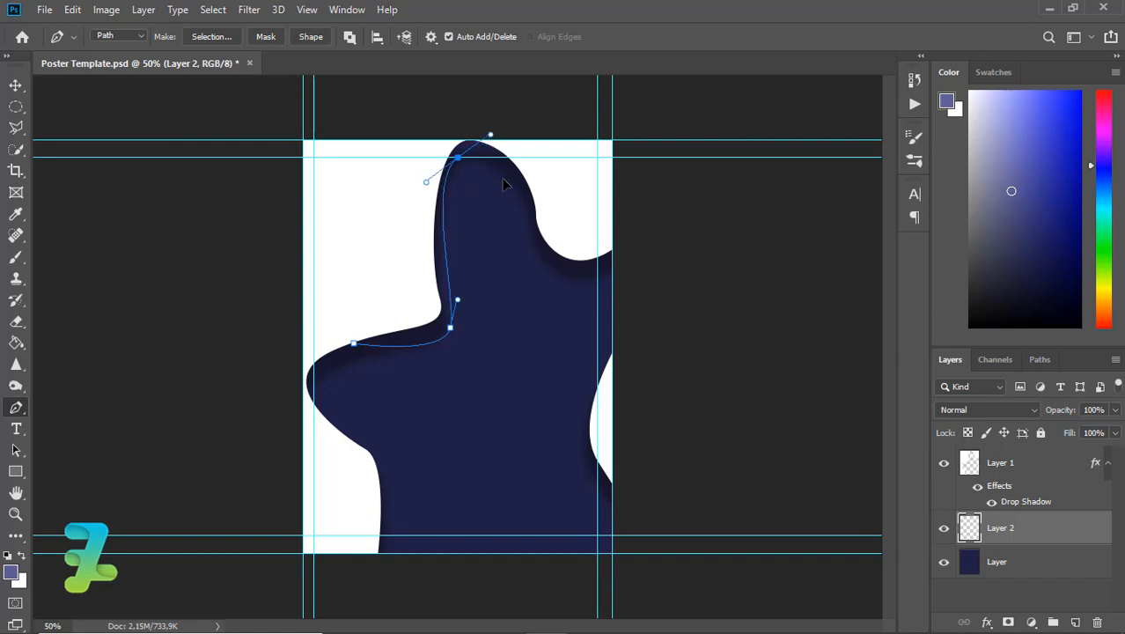
# Curve the path over the navy area's top bulge and close it behind the upper-left white shape
pyautogui.moveTo(504, 180); pyautogui.dragTo(520, 220)
pyautogui.hotkey('ctrl', 'z')
pyautogui.hotkey('ctrl', 'z')
pyautogui.moveTo(513, 148); pyautogui.dragTo(541, 111)
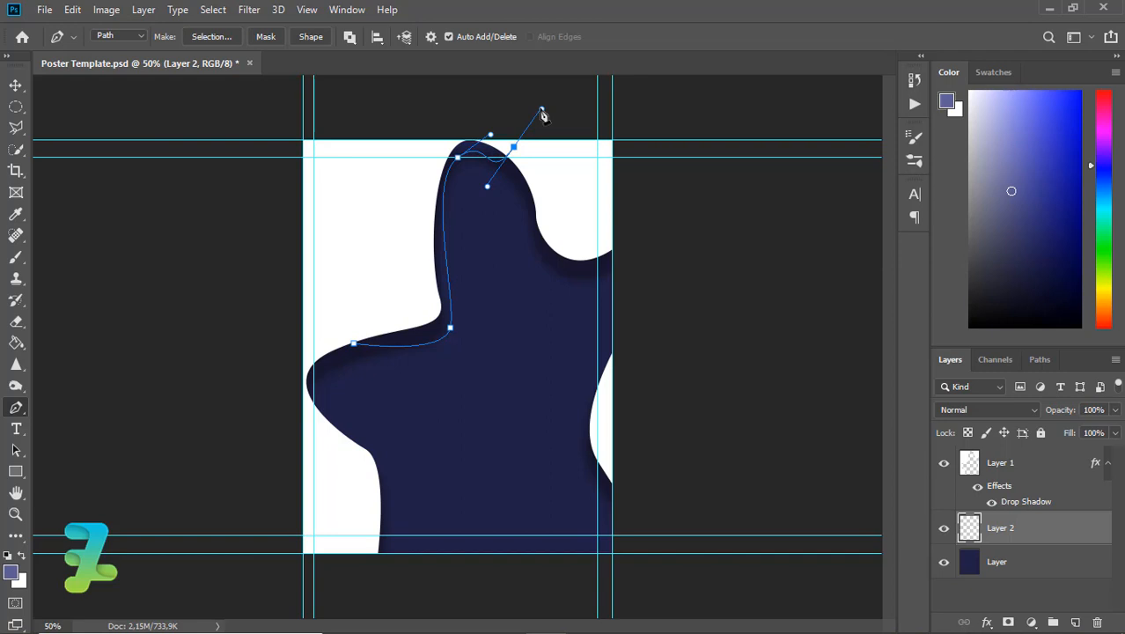
pyautogui.click(420, 92)
pyautogui.moveTo(347, 147); pyautogui.dragTo(365, 249)
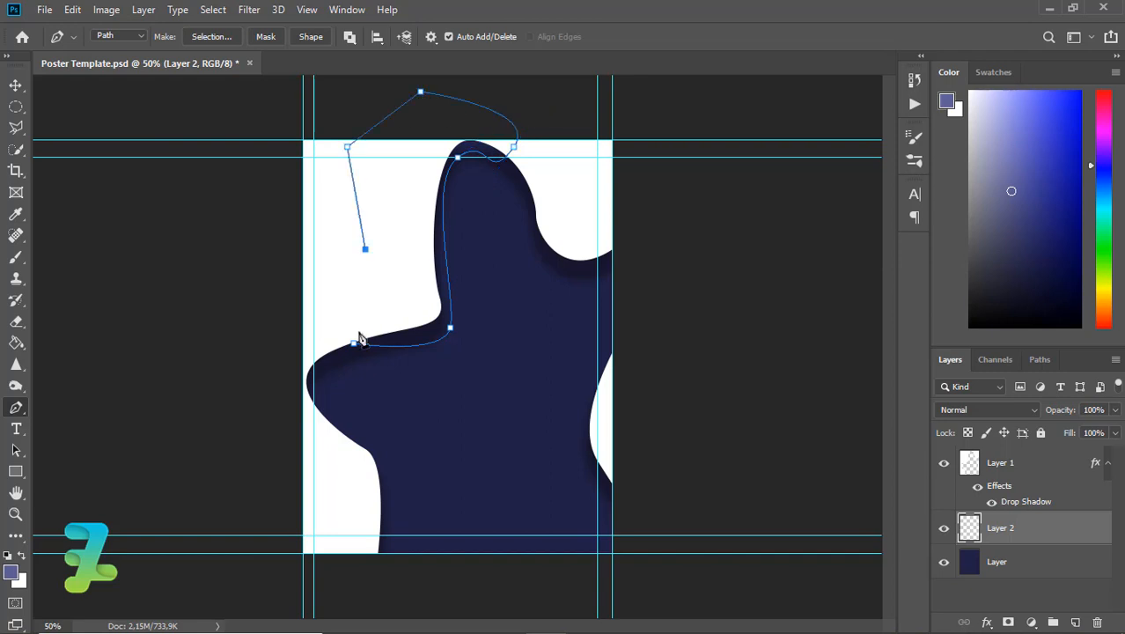
pyautogui.click(355, 342)
pyautogui.rightClick(392, 350)
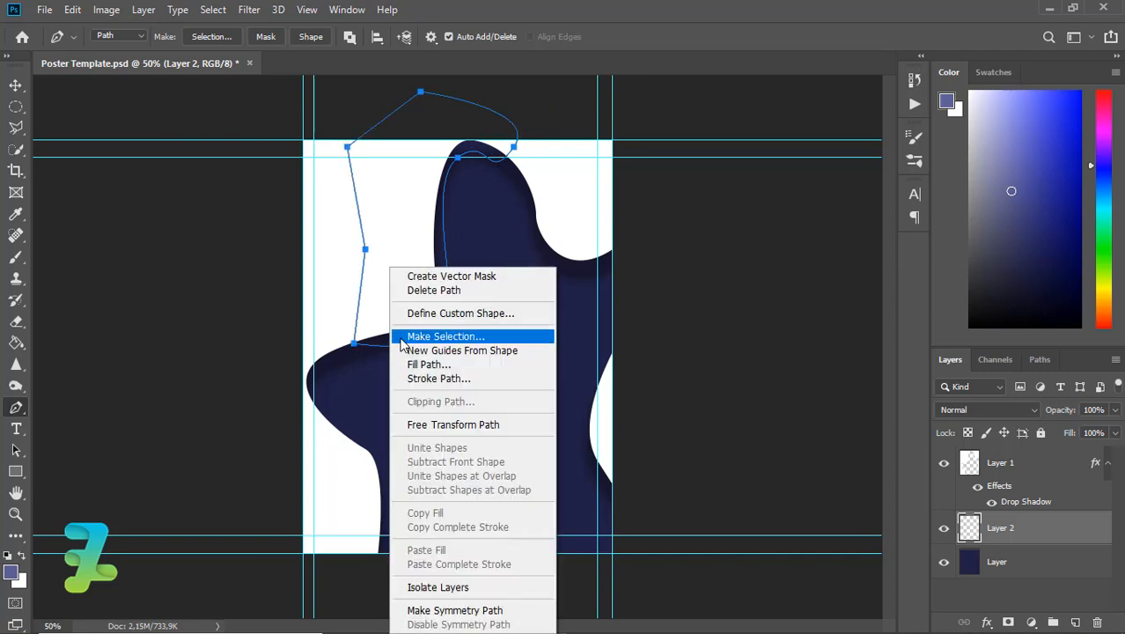
pyautogui.click(402, 338)
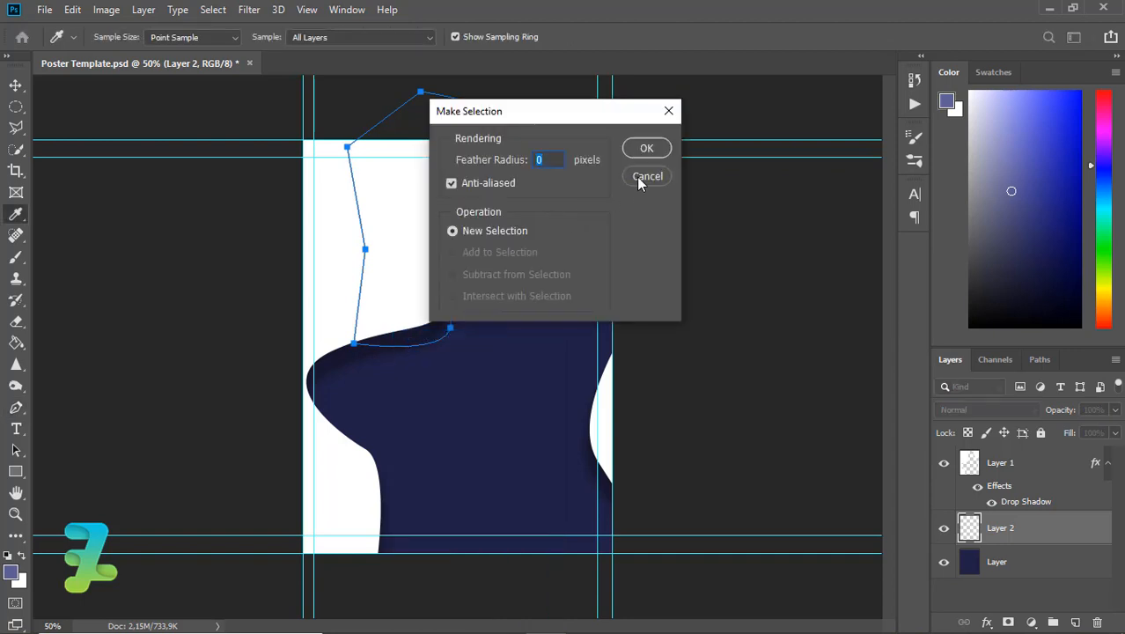
pyautogui.click(648, 178)
pyautogui.rightClick(363, 196)
pyautogui.click(411, 305)
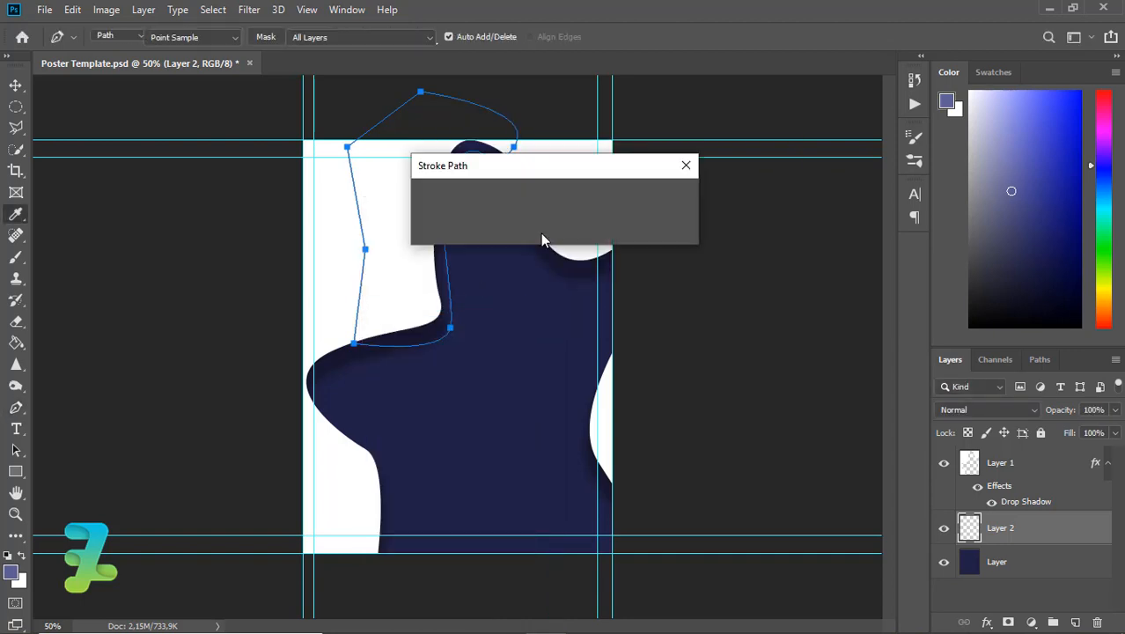
pyautogui.click(543, 192)
pyautogui.click(665, 226)
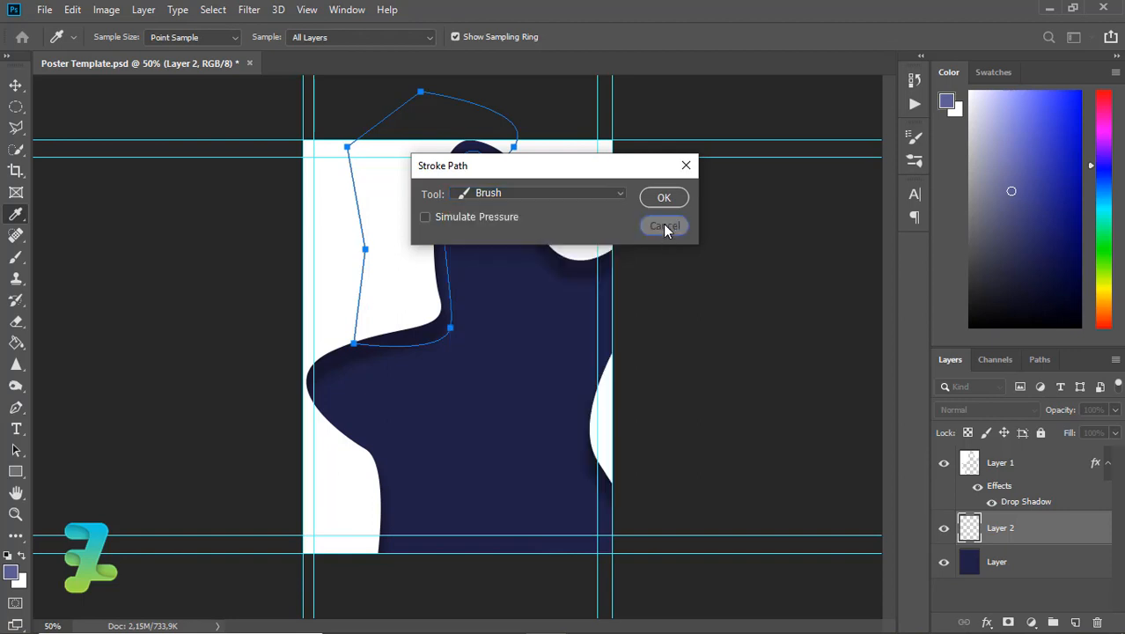
pyautogui.click(665, 225)
# Fill the closed path on the new layer with yellow-green #9bcb27 at 100% opacity
pyautogui.rightClick(432, 201)
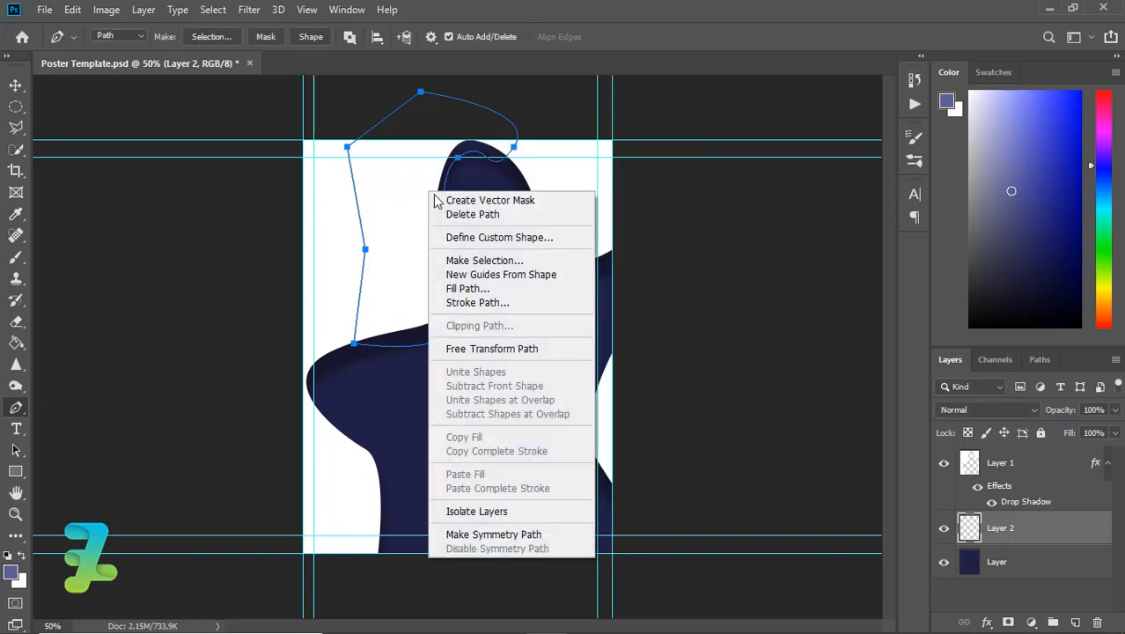
pyautogui.click(468, 291)
pyautogui.click(564, 148)
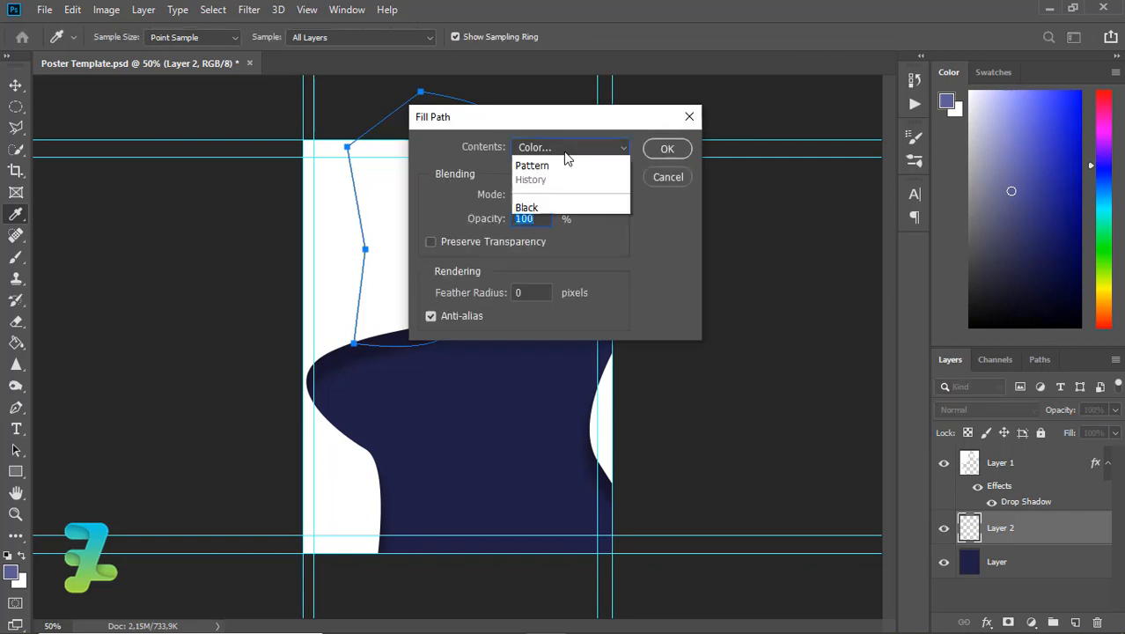
pyautogui.click(578, 192)
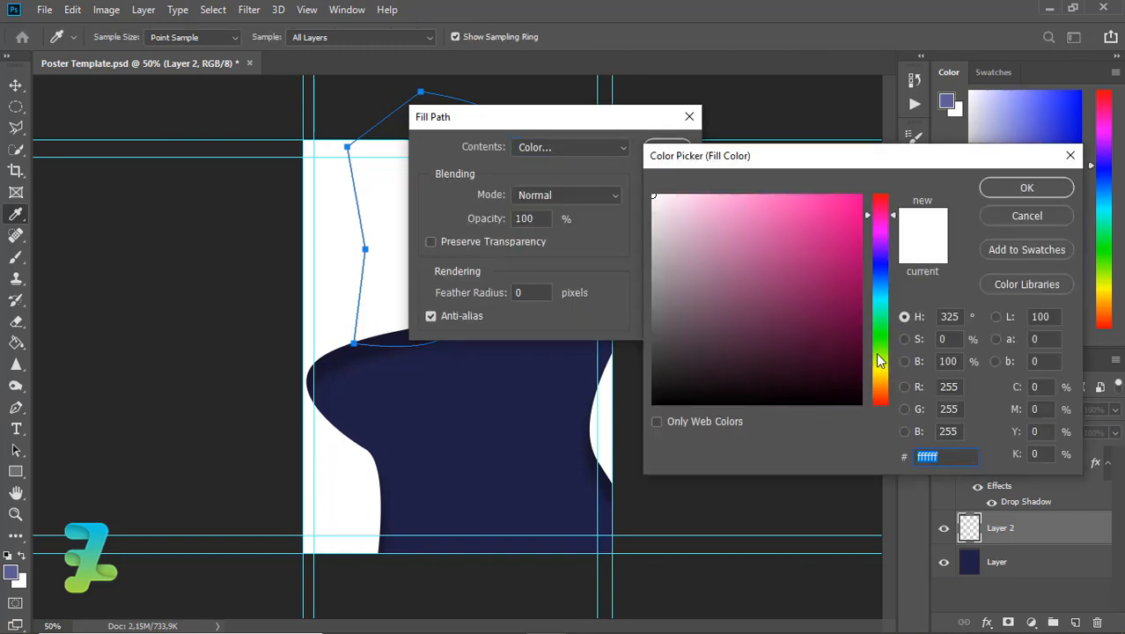
pyautogui.moveTo(882, 351); pyautogui.dragTo(882, 351)
pyautogui.moveTo(827, 229); pyautogui.dragTo(854, 241)
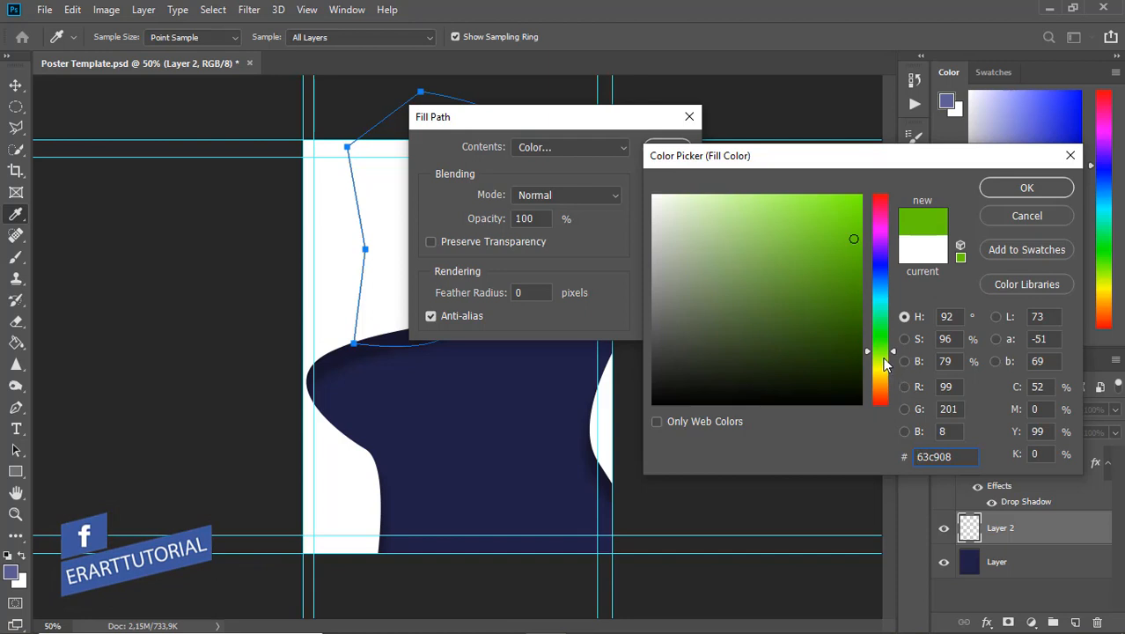
pyautogui.click(883, 358)
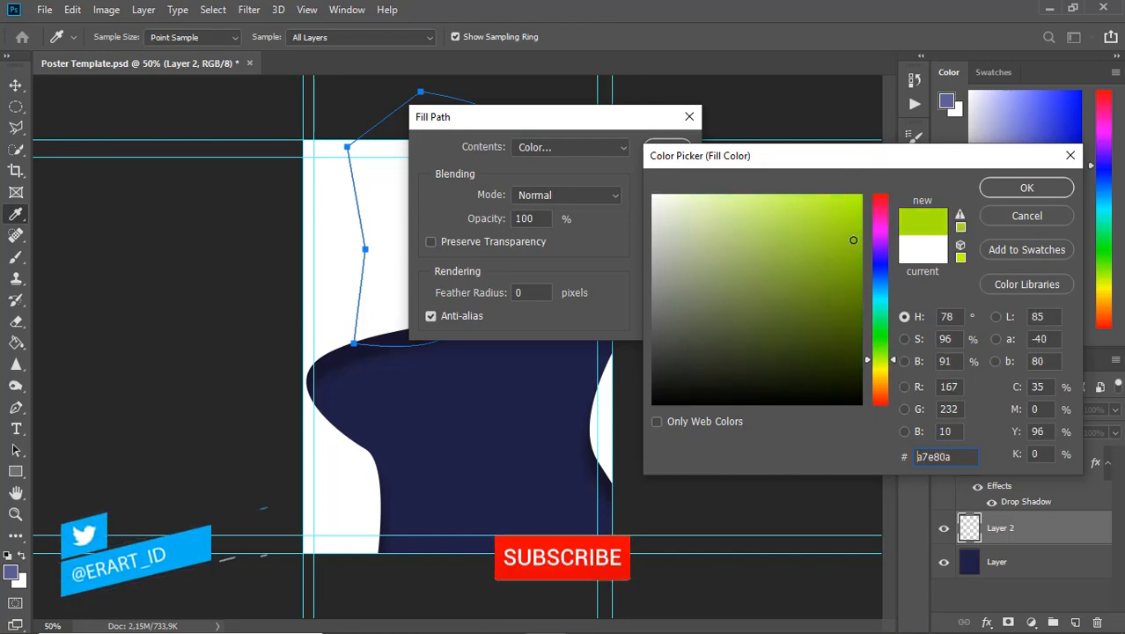
pyautogui.moveTo(853, 239)
pyautogui.mouseDown()
pyautogui.moveTo(806, 247)
pyautogui.moveTo(837, 249)
pyautogui.moveTo(832, 239)
pyautogui.mouseUp()
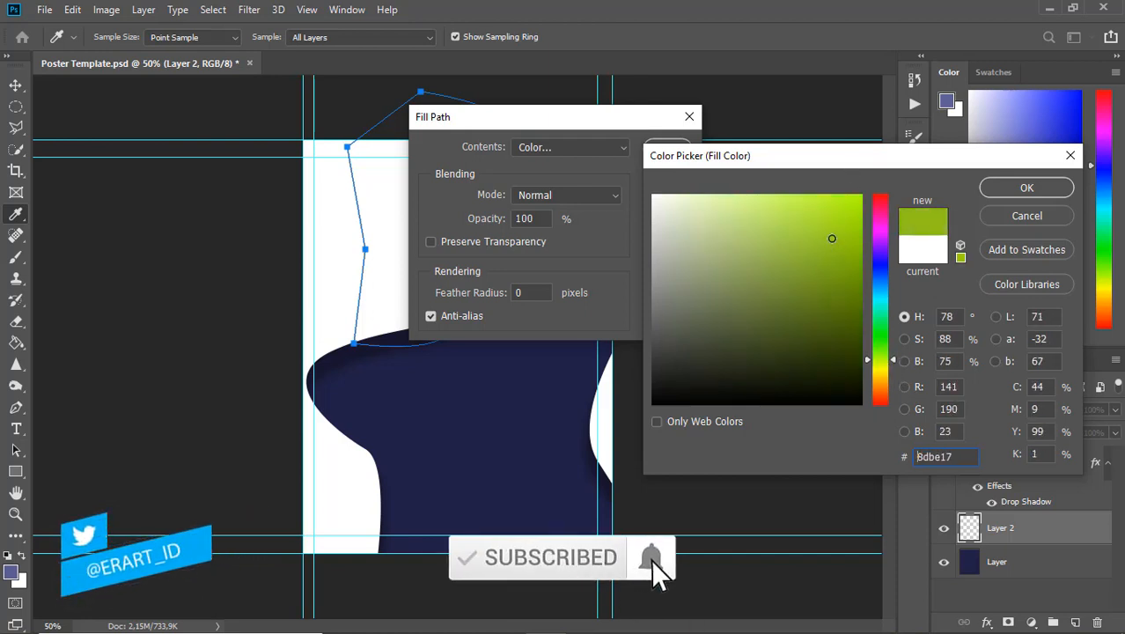
pyautogui.click(1026, 187)
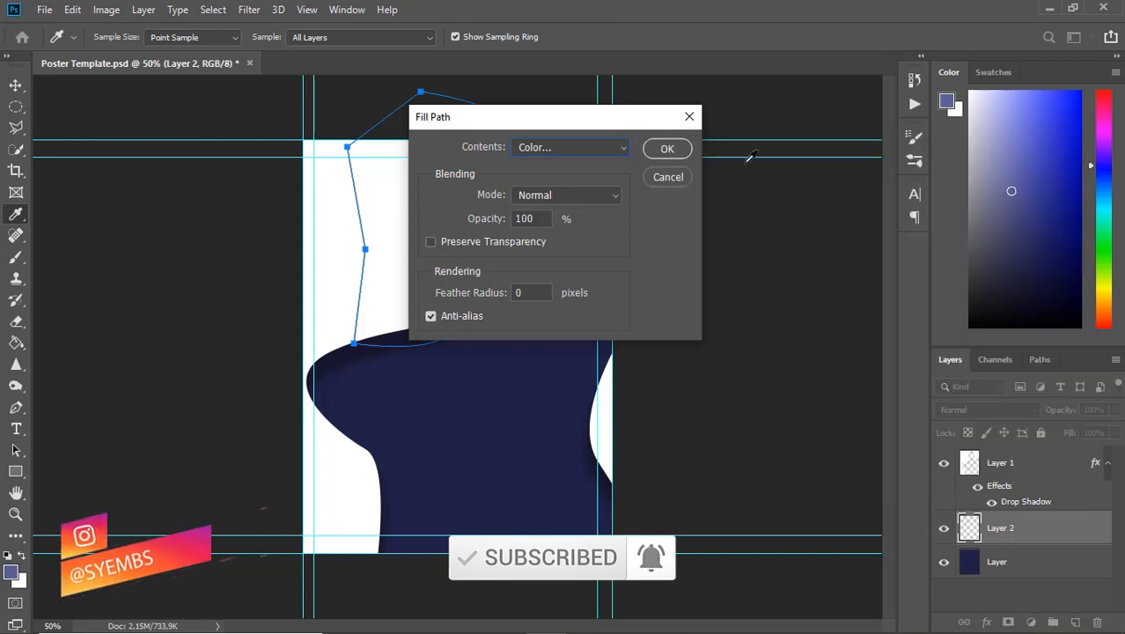
pyautogui.click(667, 149)
# Delete the path and copy the white shape's drop shadow style onto the green shape's layer
pyautogui.press('p')
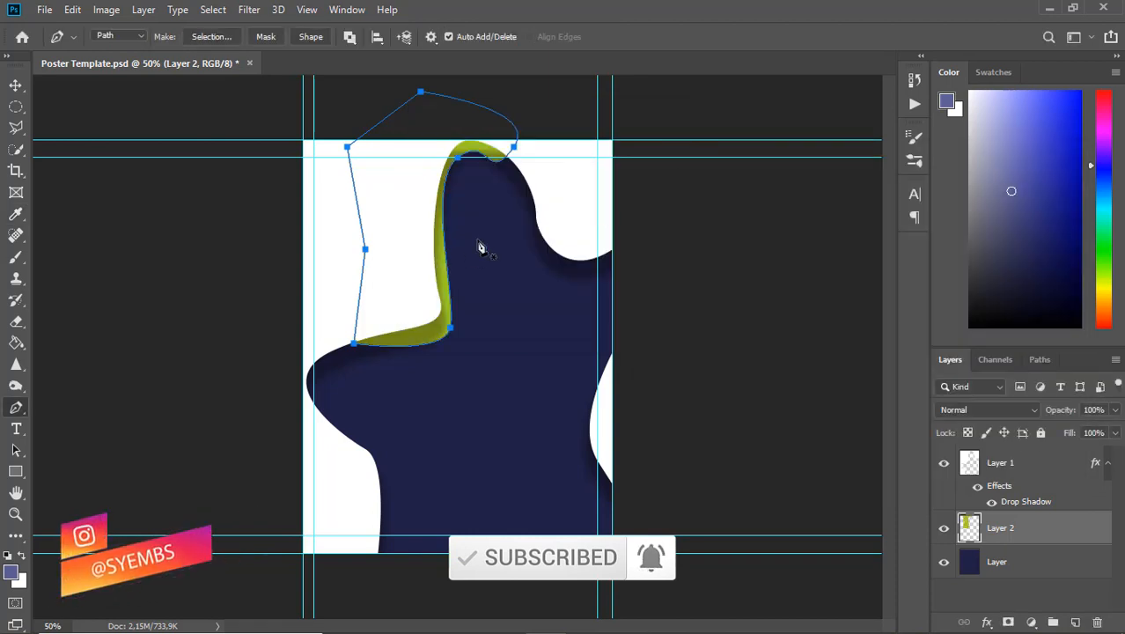
pyautogui.rightClick(480, 248)
pyautogui.click(491, 263)
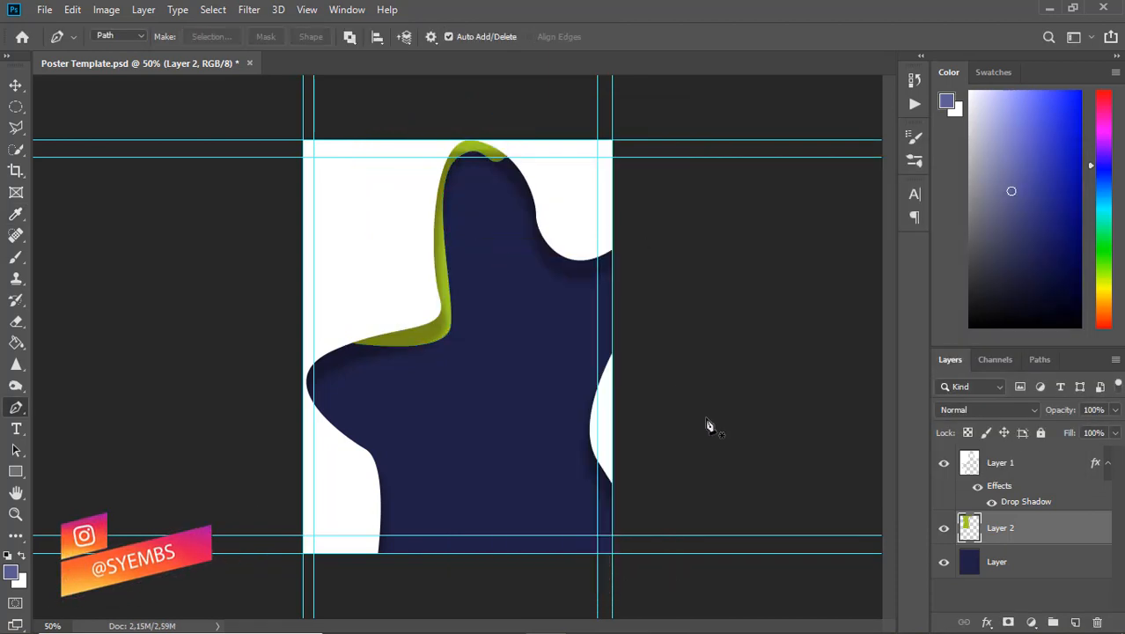
pyautogui.rightClick(1045, 466)
pyautogui.click(867, 377)
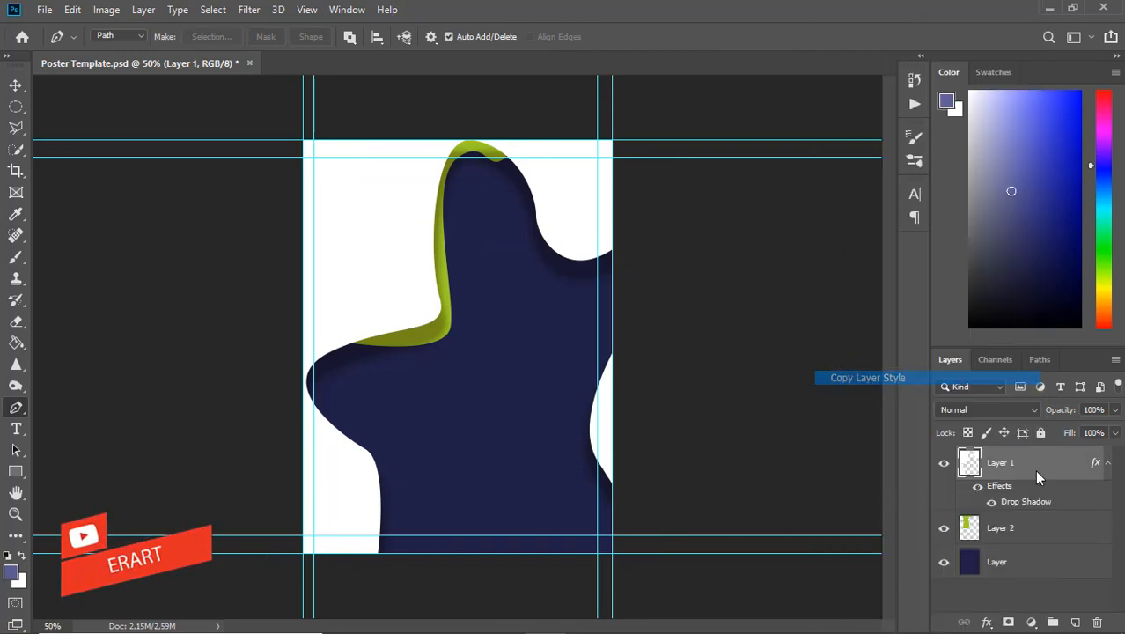
pyautogui.rightClick(1067, 533)
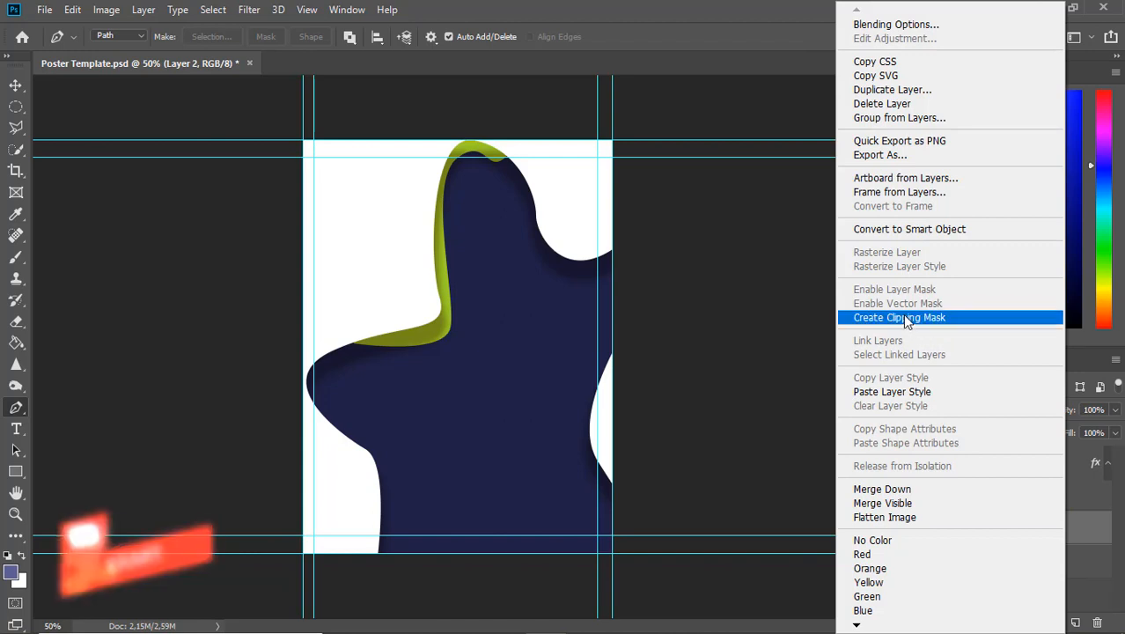
pyautogui.click(905, 394)
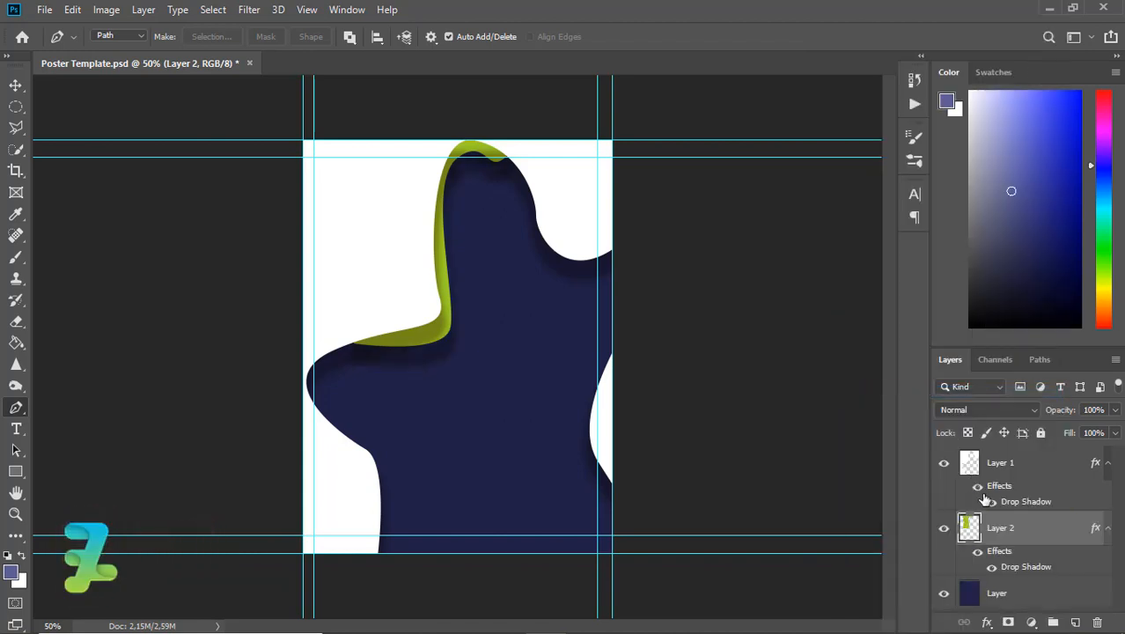
# Add a layer above the navy background and draw a Pen path just outside the green band, up to the navy area's top bulge
pyautogui.click(1025, 593)
pyautogui.click(1075, 622)
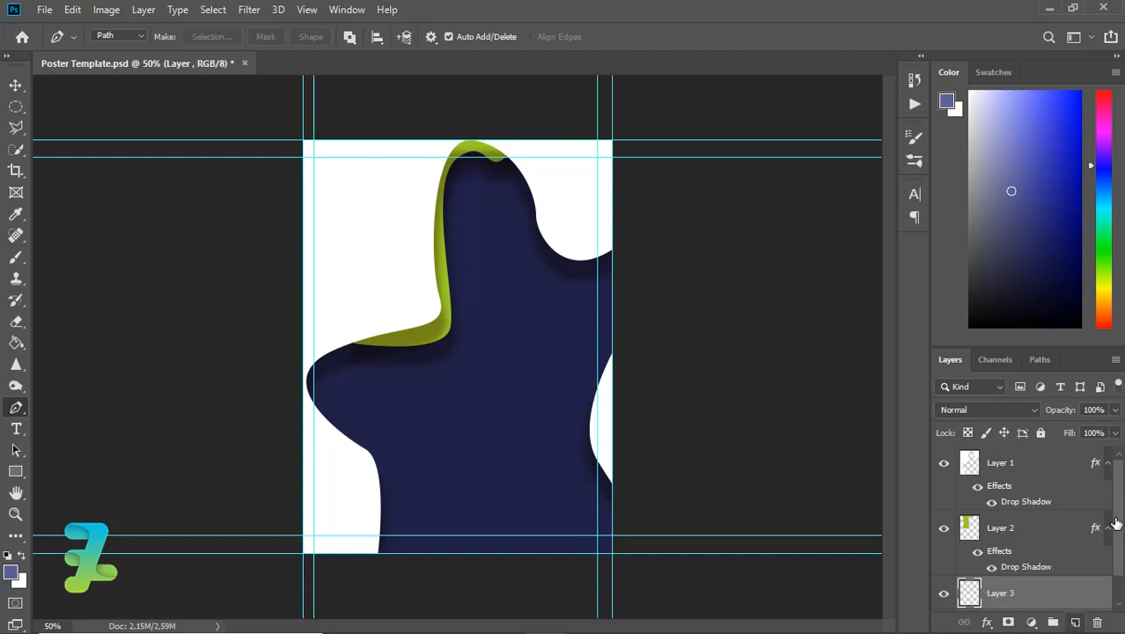
pyautogui.moveTo(1116, 523); pyautogui.dragTo(1121, 539)
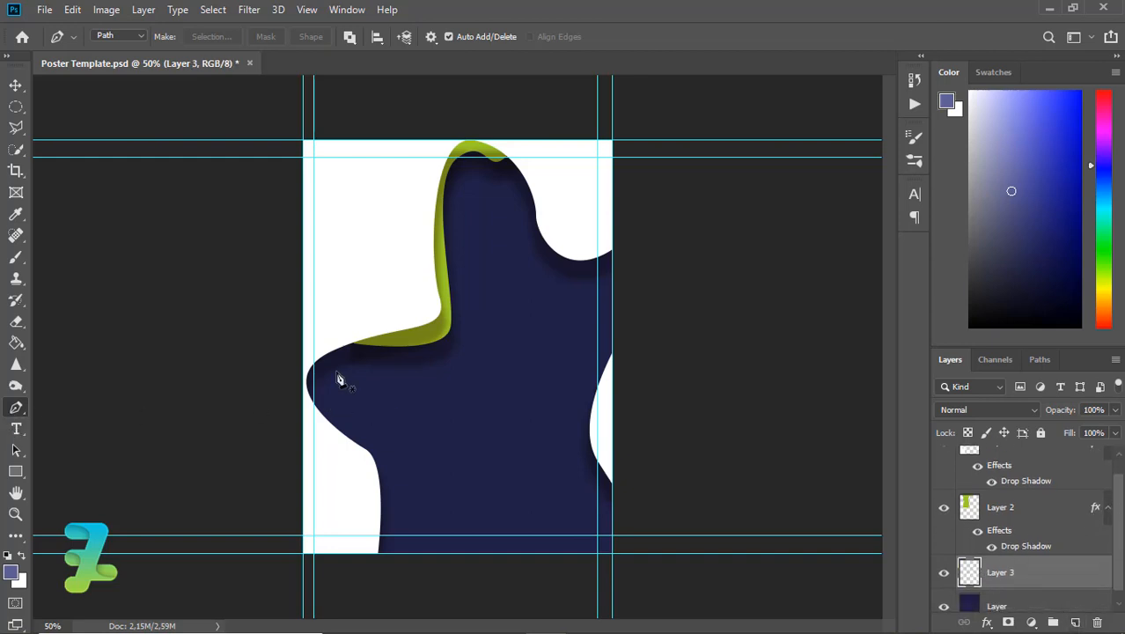
pyautogui.click(336, 347)
pyautogui.moveTo(471, 333); pyautogui.dragTo(467, 288)
pyautogui.hotkey('ctrl', 'z')
pyautogui.moveTo(456, 342); pyautogui.dragTo(458, 305)
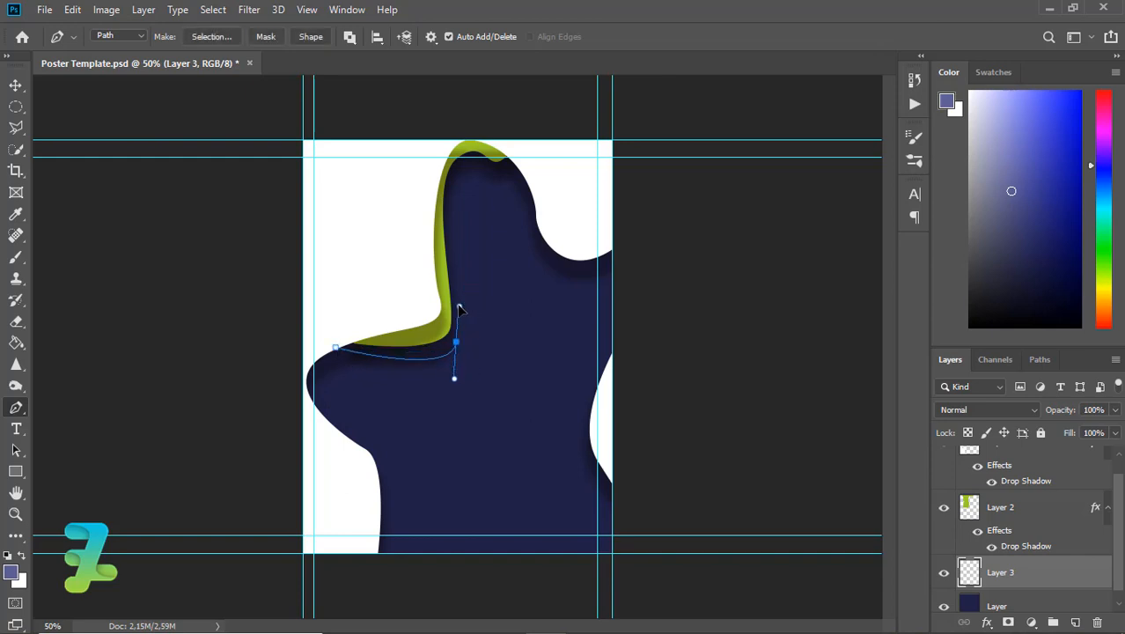
pyautogui.moveTo(463, 157); pyautogui.dragTo(495, 167)
pyautogui.hotkey('ctrl', 'z')
pyautogui.hotkey('ctrl', 'z')
pyautogui.moveTo(459, 267); pyautogui.dragTo(480, 159)
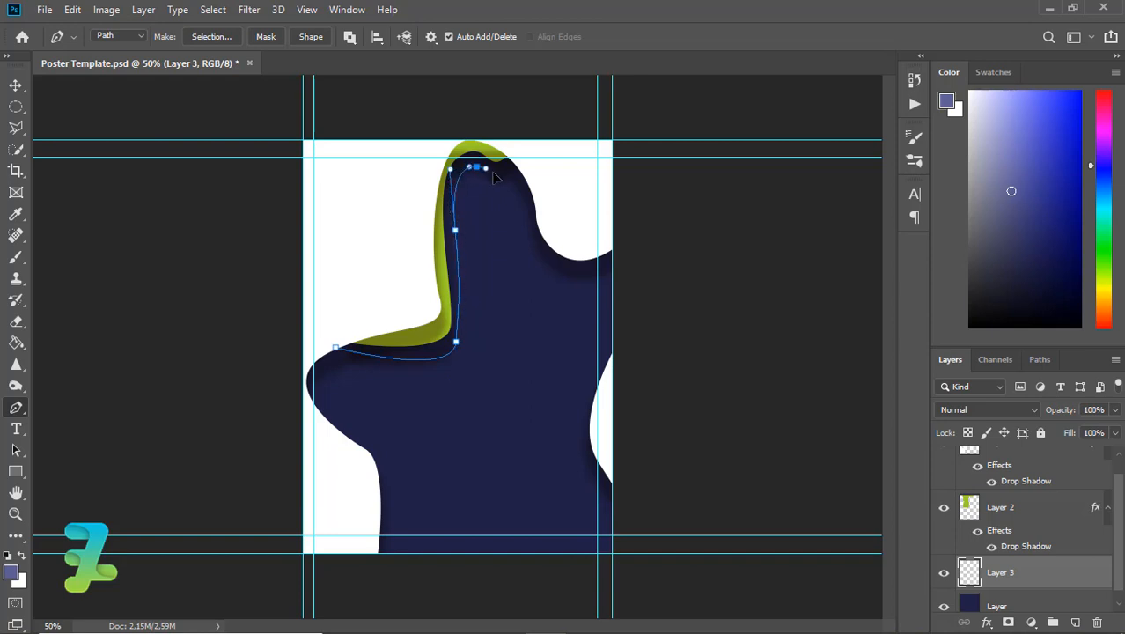
# Curve the path over the poster's top edge and close it around the upper-left area outside the canvas
pyautogui.moveTo(520, 171); pyautogui.dragTo(526, 117)
pyautogui.click(490, 103)
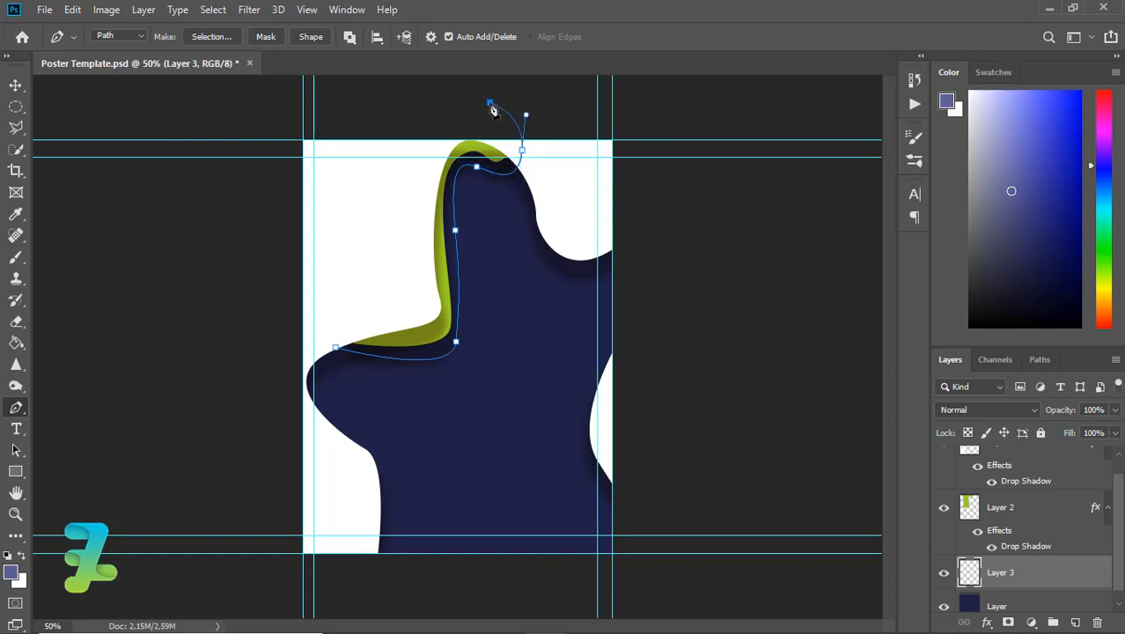
pyautogui.click(272, 118)
pyautogui.click(264, 262)
pyautogui.click(257, 391)
pyautogui.click(334, 354)
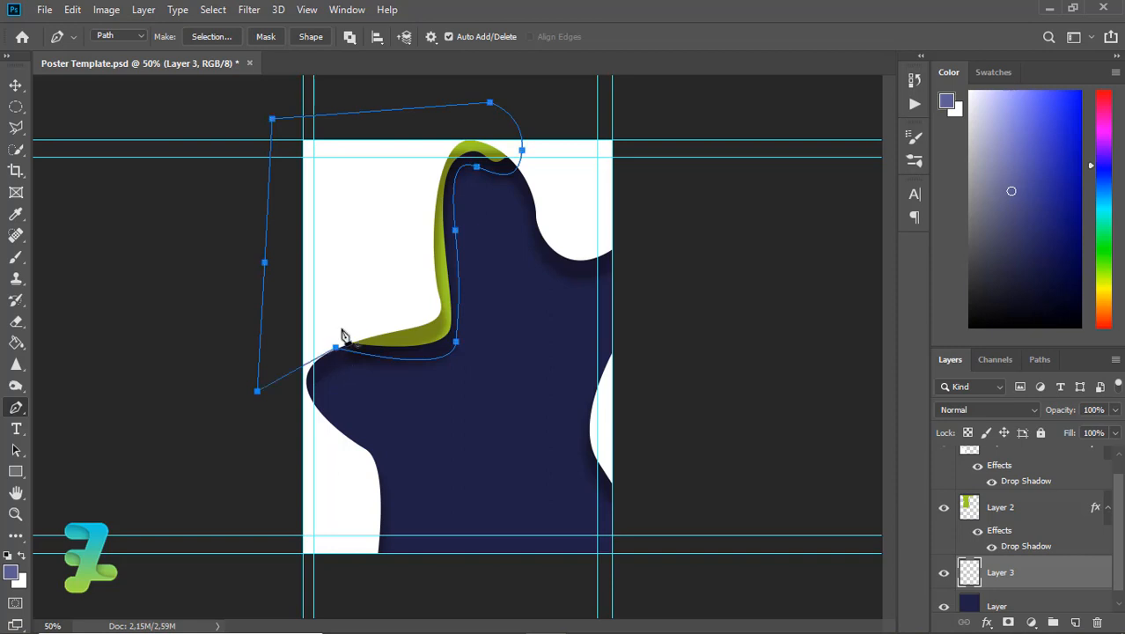
# Fill the closed path with purple on the new layer at 100% opacity
pyautogui.rightClick(344, 327)
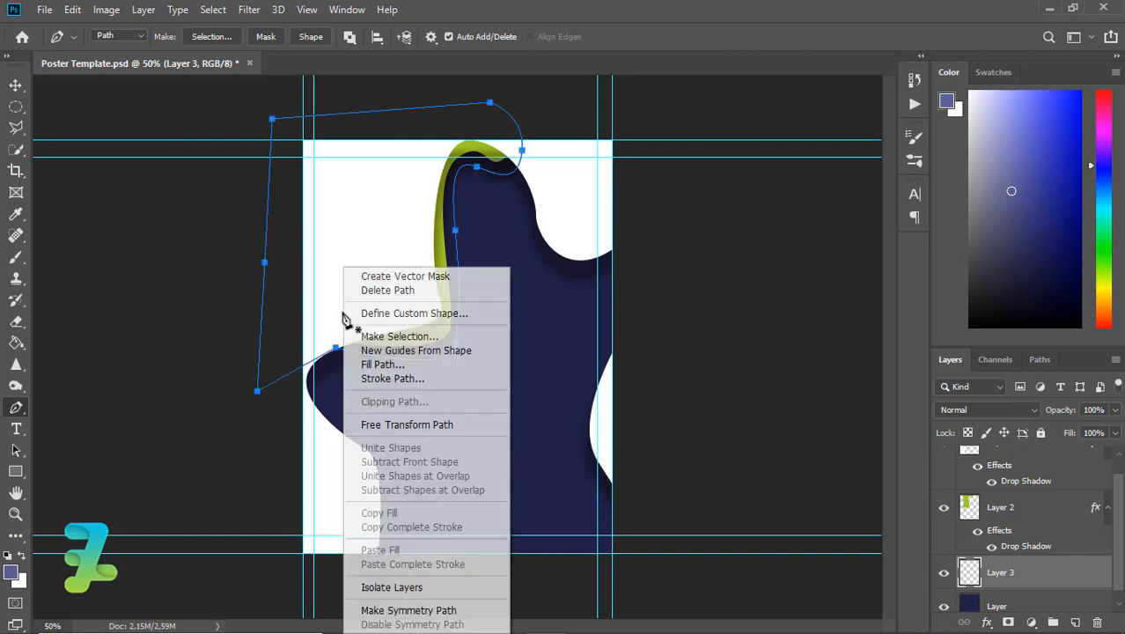
pyautogui.click(384, 365)
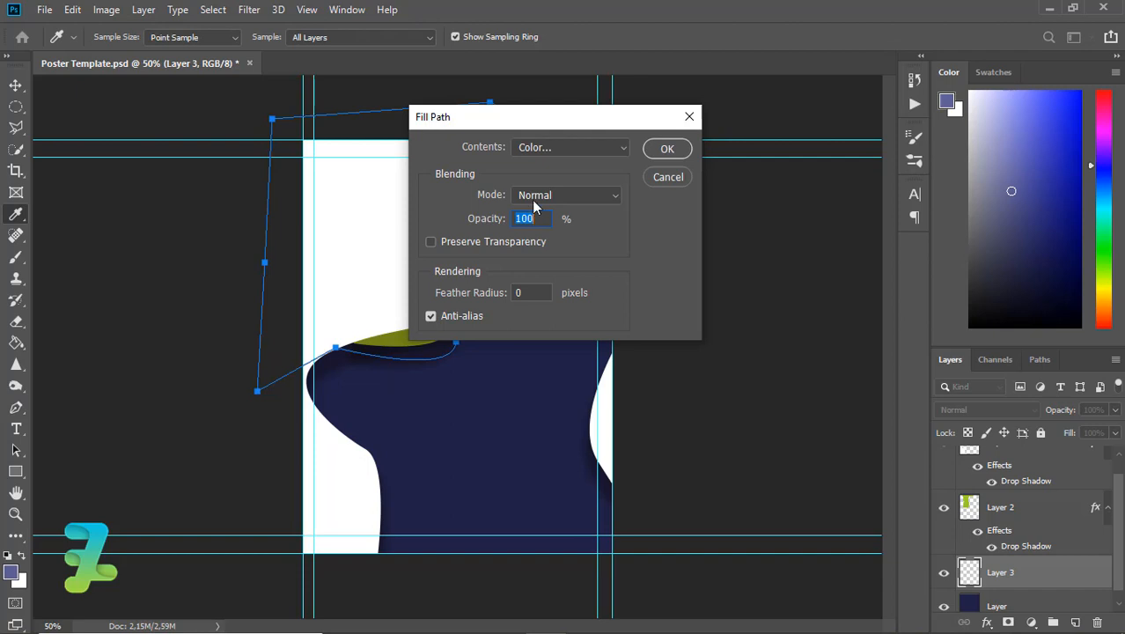
pyautogui.click(537, 148)
pyautogui.click(536, 193)
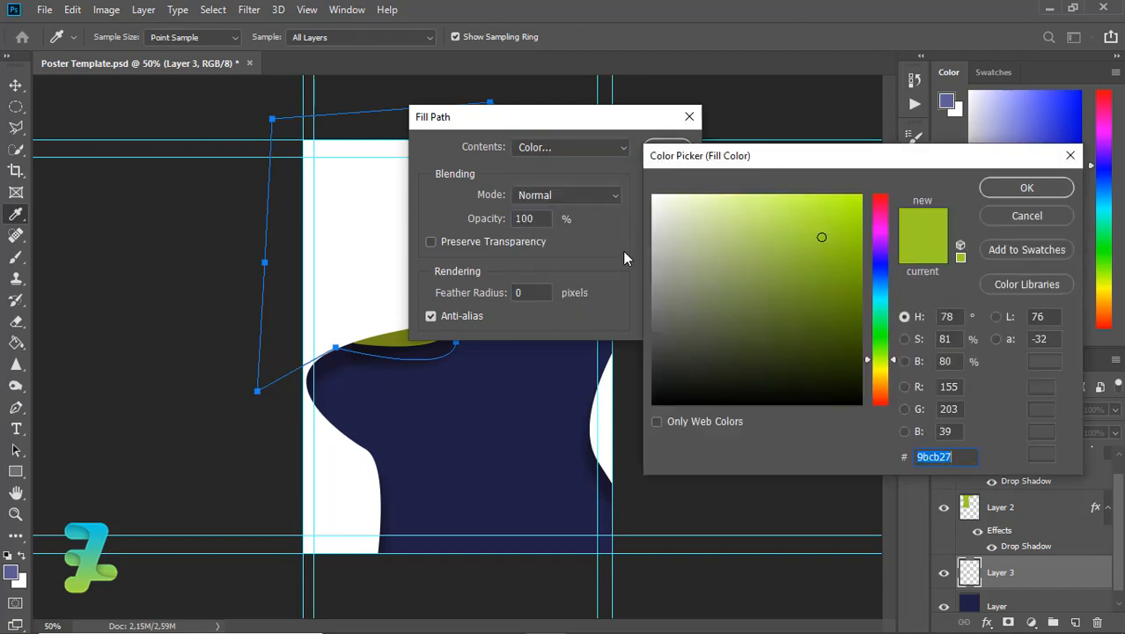
pyautogui.moveTo(880, 282); pyautogui.dragTo(805, 275)
pyautogui.click(1026, 188)
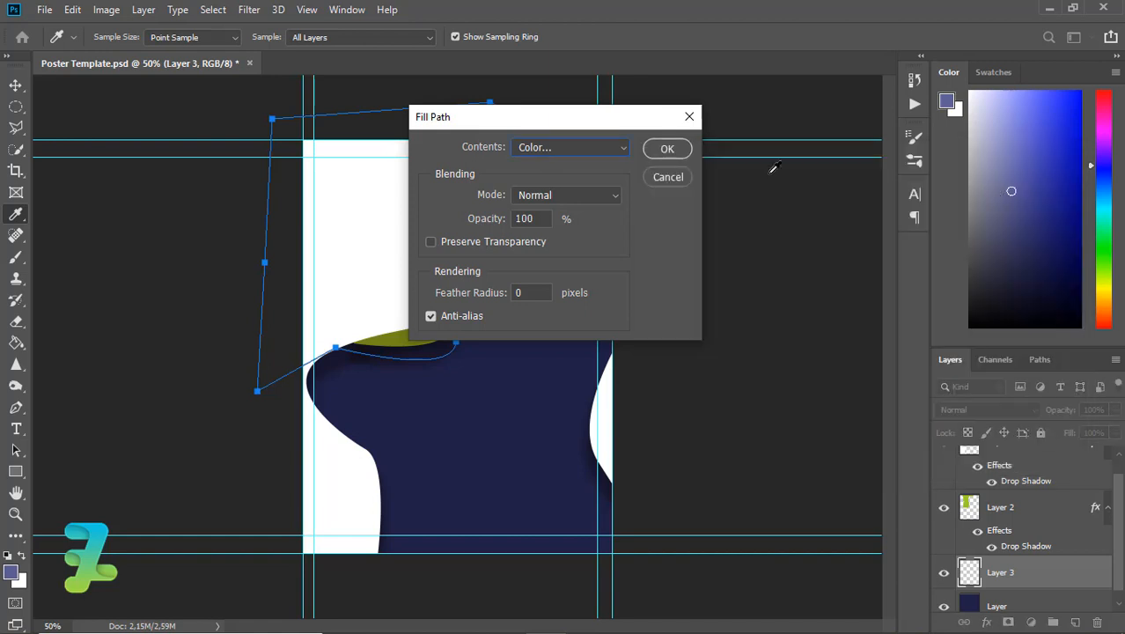
pyautogui.click(667, 150)
# Delete the path and paste the copied drop shadow style onto the purple shape's layer
pyautogui.rightClick(473, 289)
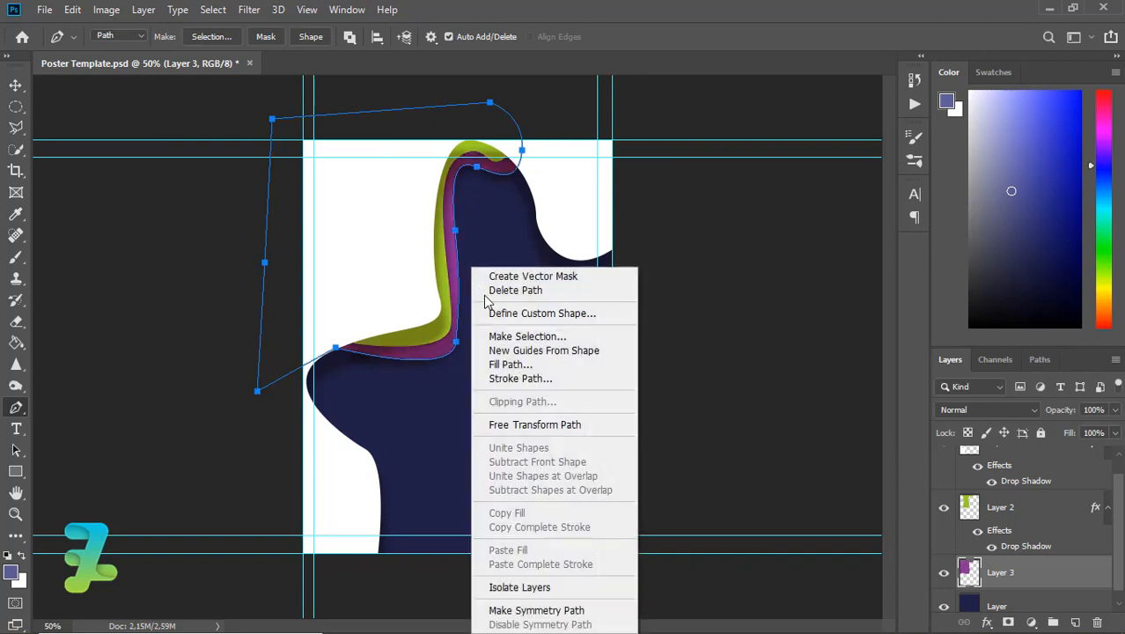
pyautogui.click(510, 289)
pyautogui.rightClick(1029, 573)
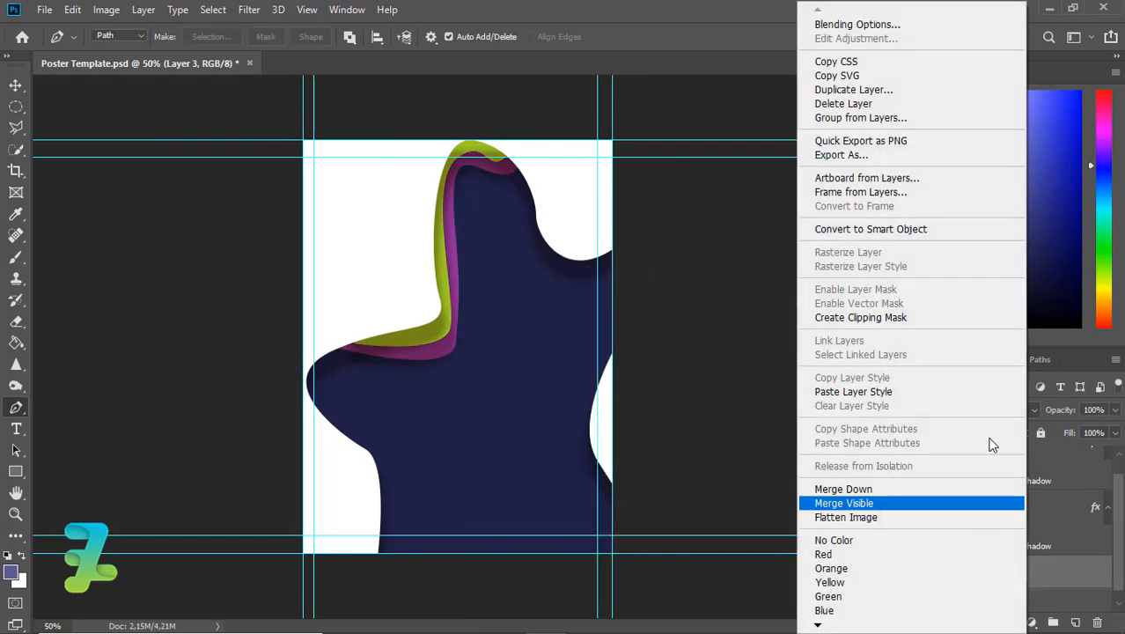
pyautogui.click(946, 392)
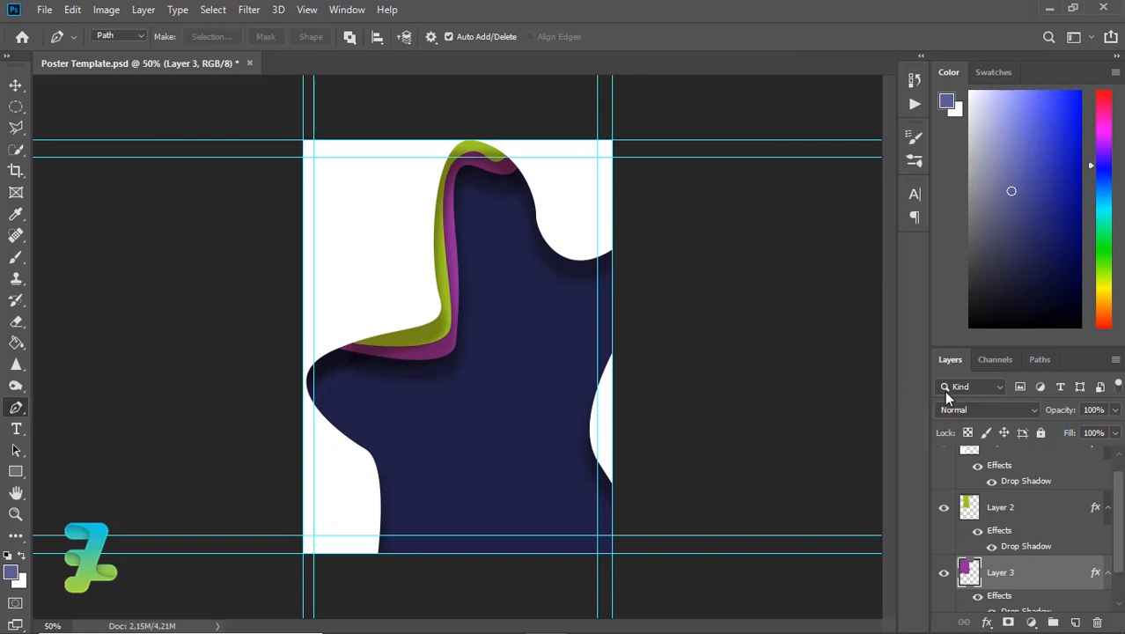
# Group the green and purple shape layers together
pyautogui.moveTo(1120, 527)
pyautogui.mouseDown()
pyautogui.moveTo(1116, 500)
pyautogui.moveTo(1122, 522)
pyautogui.mouseUp()
pyautogui.click(1082, 502)
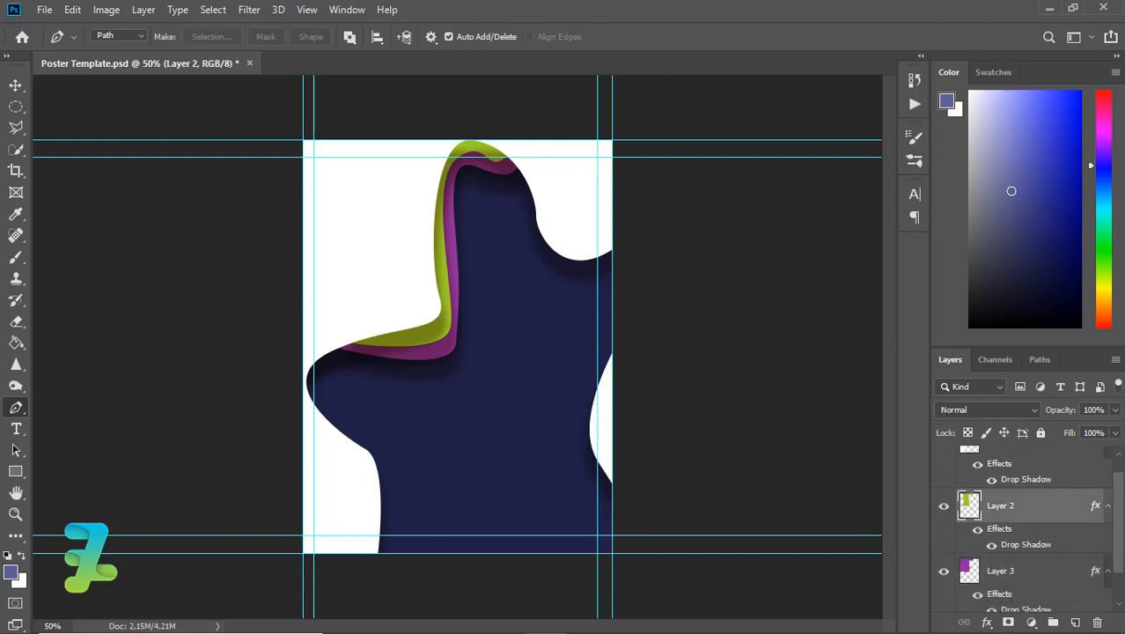
pyautogui.keyDown('shift'); pyautogui.click(1053, 574); pyautogui.keyUp('shift')
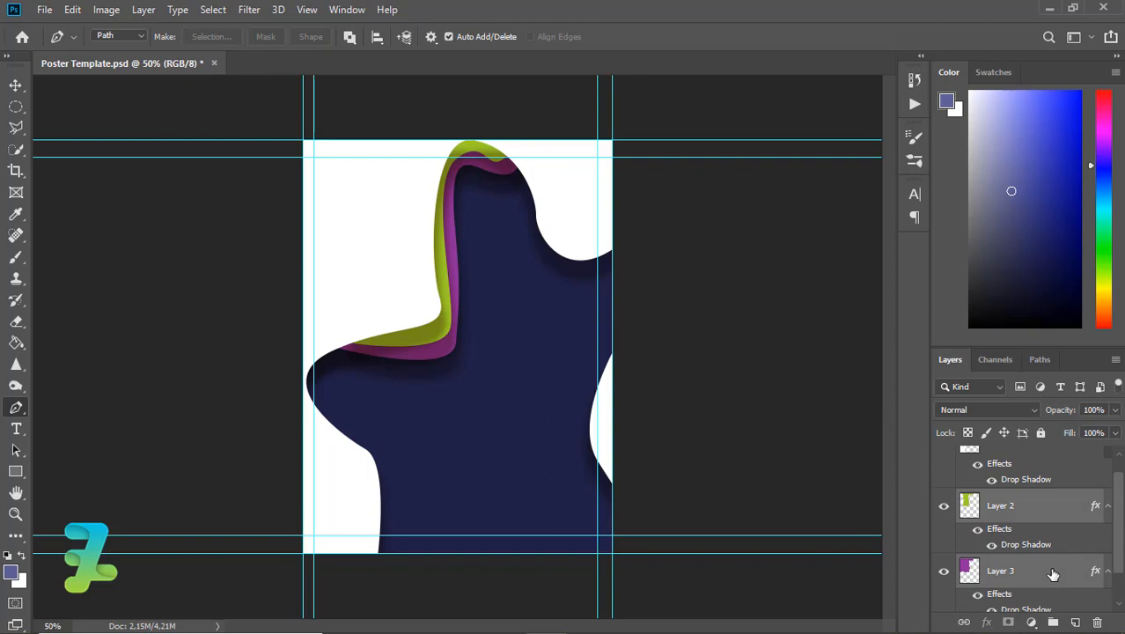
pyautogui.hotkey('ctrl', 'g')
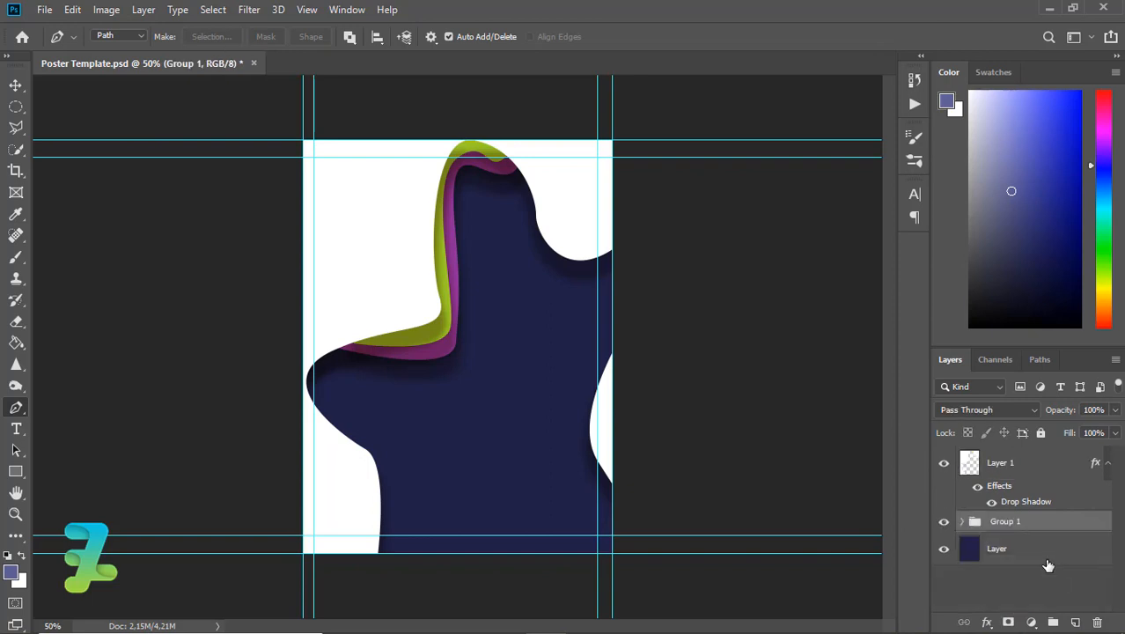
# Add a layer above the group and draw a closed wavy Pen path from the lower-right white shape across the poster's bottom edge
pyautogui.click(1075, 621)
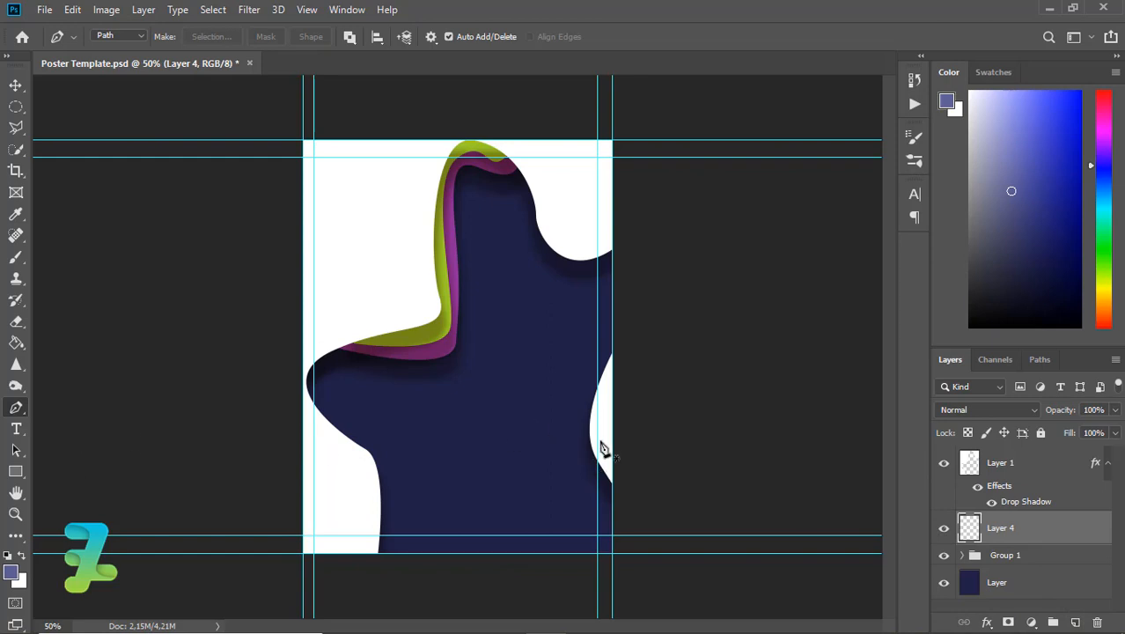
pyautogui.moveTo(598, 440); pyautogui.dragTo(587, 446)
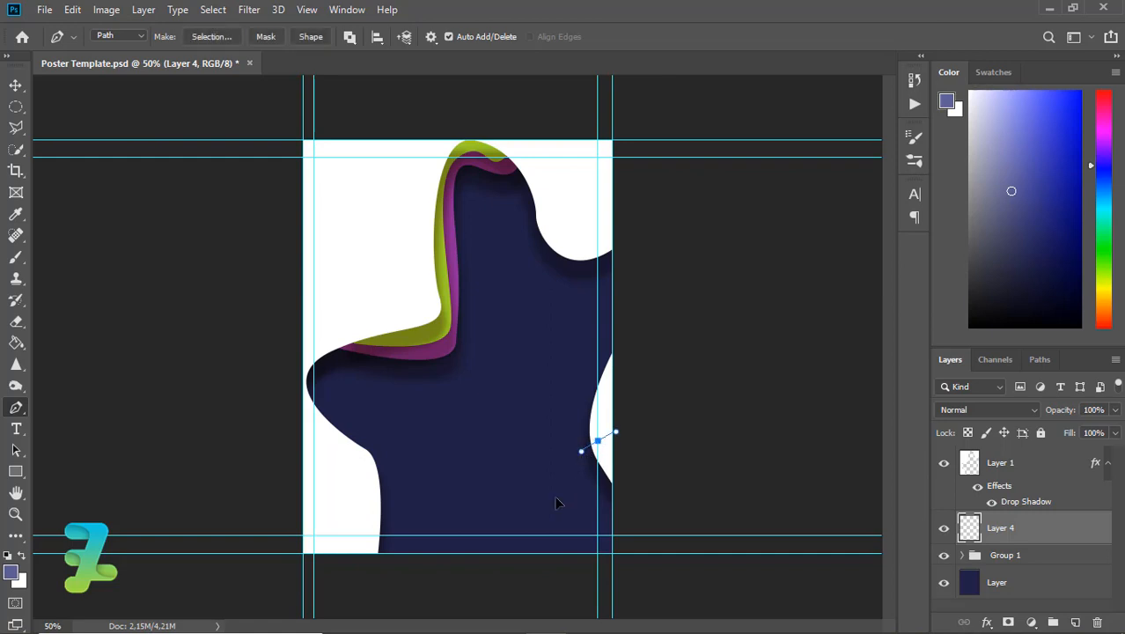
pyautogui.moveTo(556, 500); pyautogui.dragTo(442, 550)
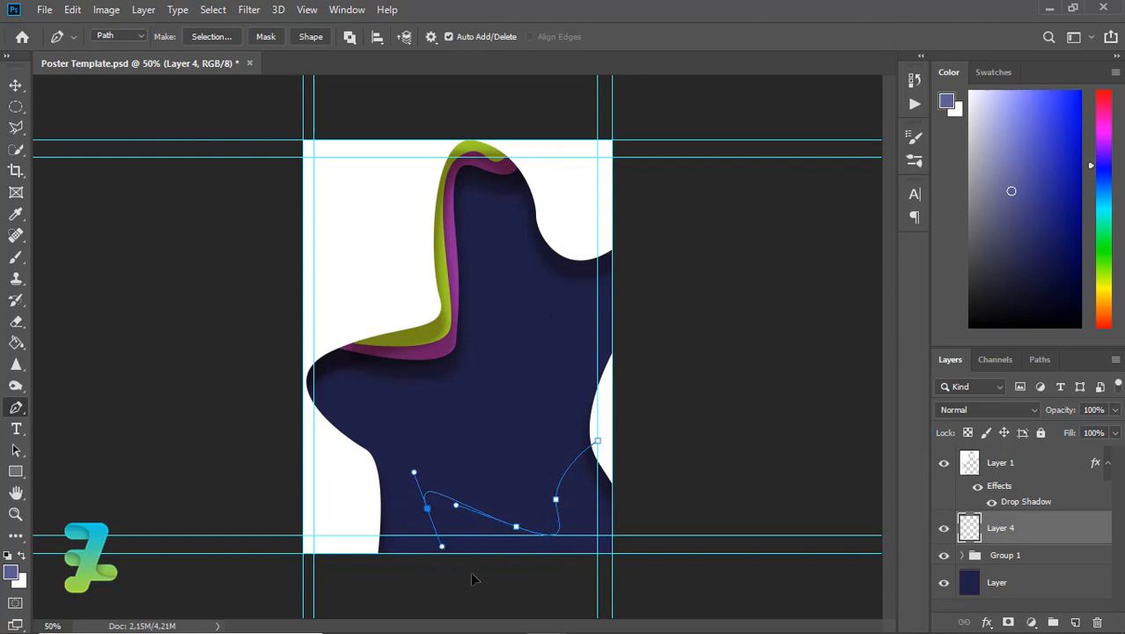
pyautogui.click(462, 567)
pyautogui.click(511, 591)
pyautogui.click(582, 578)
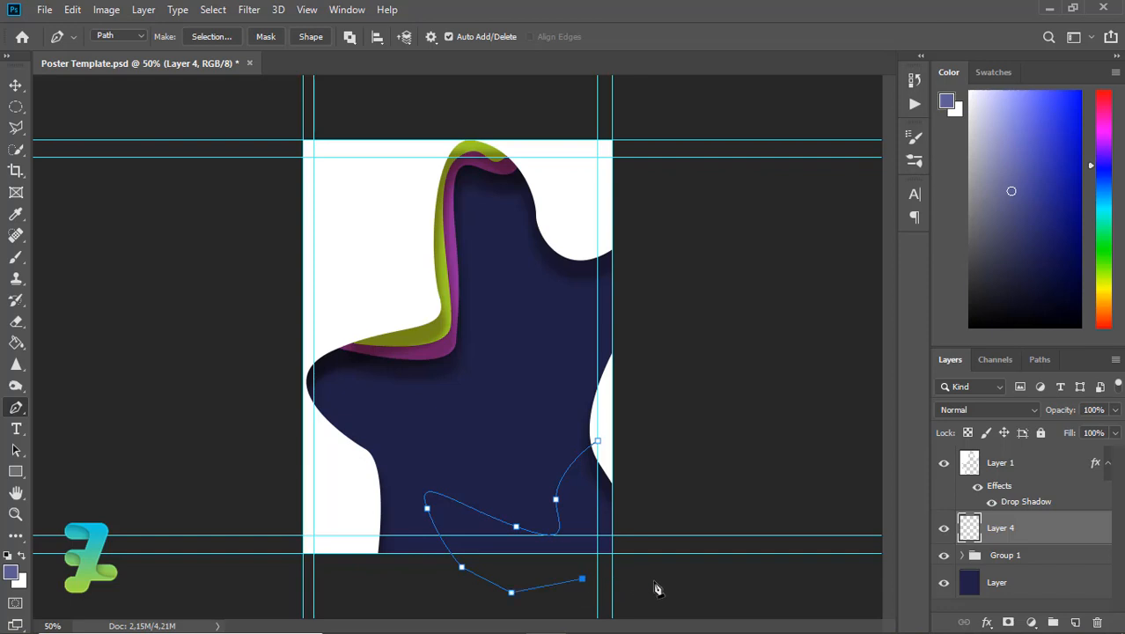
pyautogui.moveTo(597, 534); pyautogui.dragTo(616, 478)
pyautogui.click(625, 452)
pyautogui.click(597, 441)
pyautogui.rightClick(581, 507)
pyautogui.click(577, 480)
pyautogui.rightClick(578, 485)
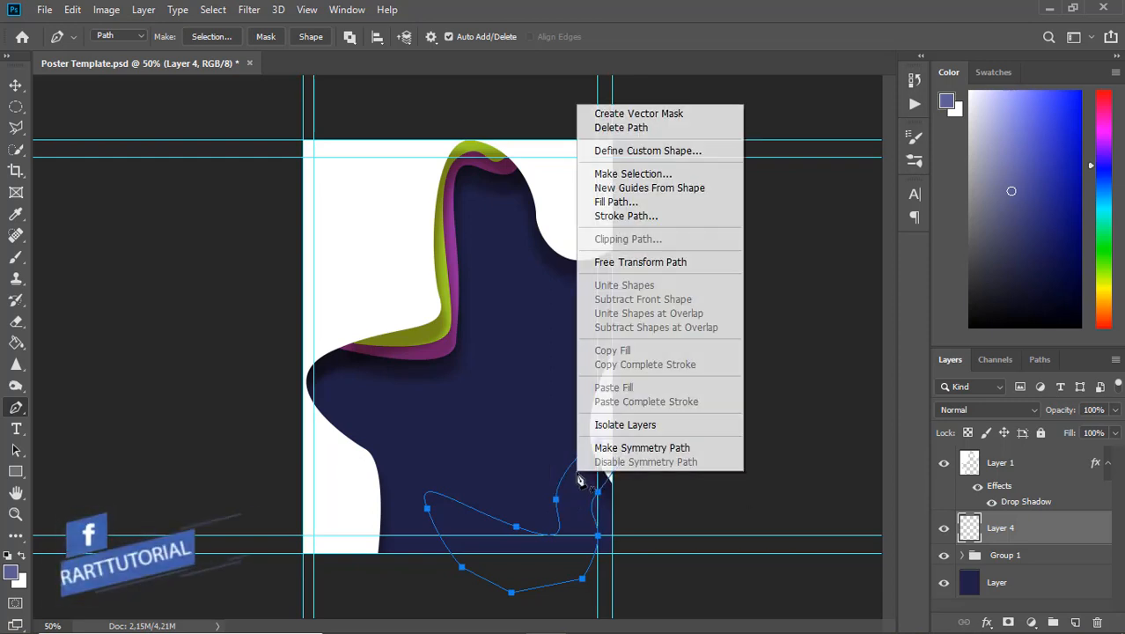
pyautogui.click(635, 216)
pyautogui.click(575, 196)
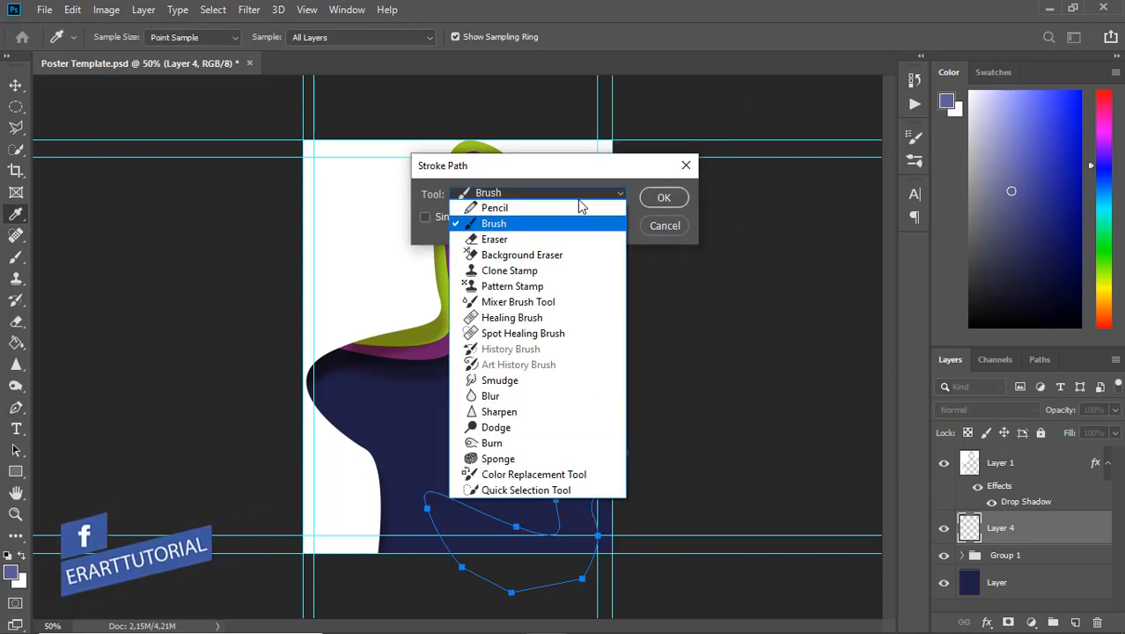
pyautogui.click(649, 229)
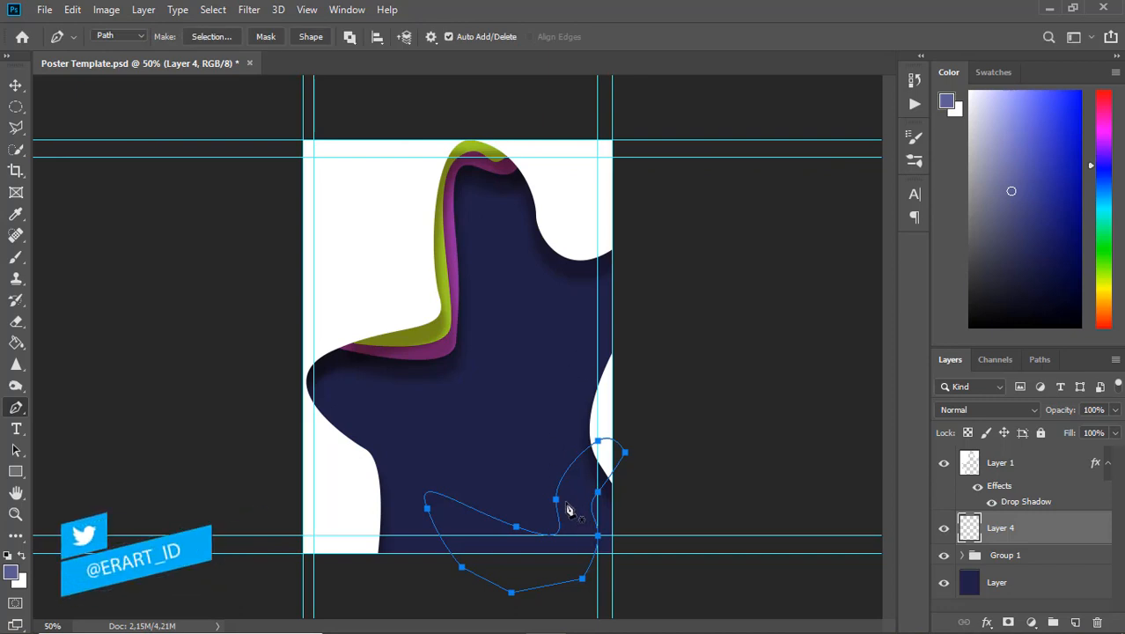
# Fill the closed path on Layer 4 with light pink #fccbe2 at 100% opacity and delete the path
pyautogui.rightClick(575, 512)
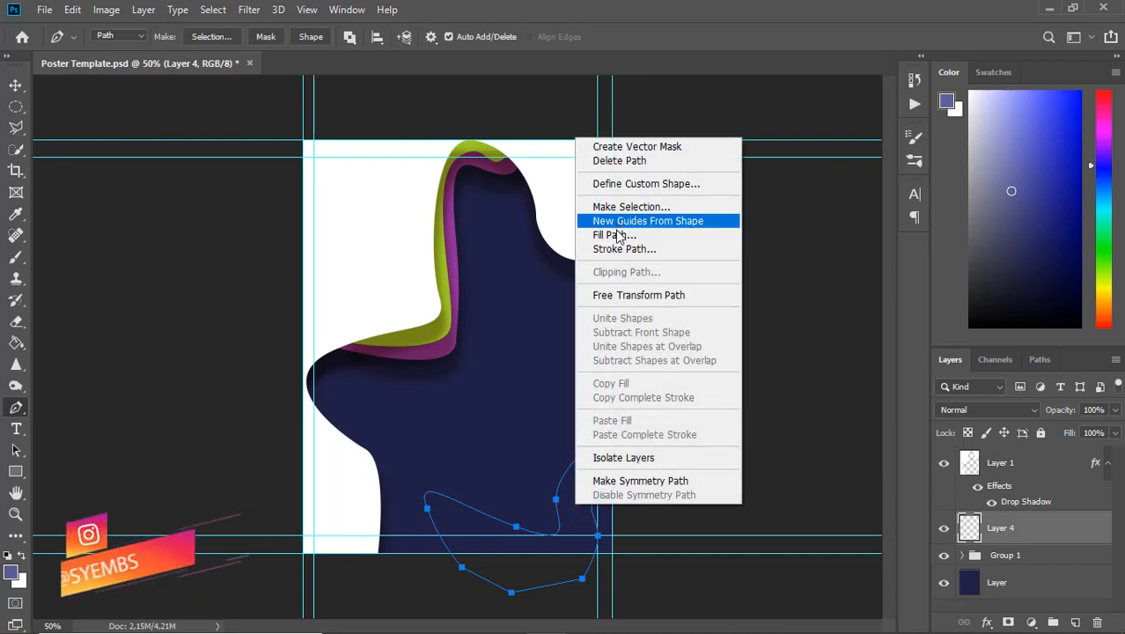
pyautogui.click(618, 235)
pyautogui.click(584, 147)
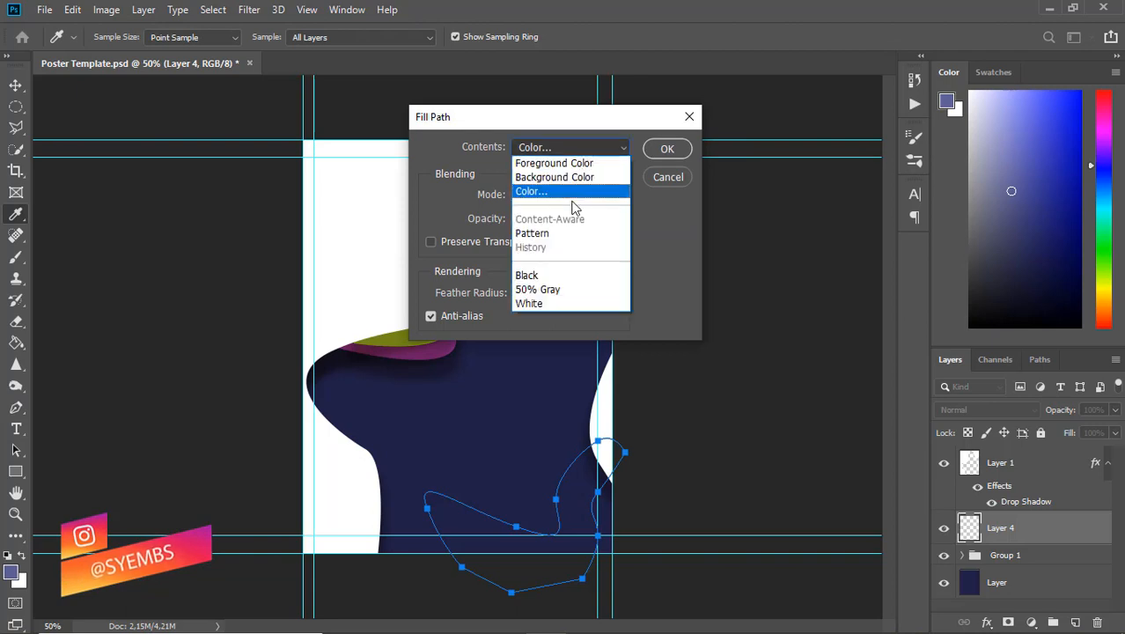
pyautogui.click(571, 193)
pyautogui.moveTo(878, 230); pyautogui.dragTo(878, 225)
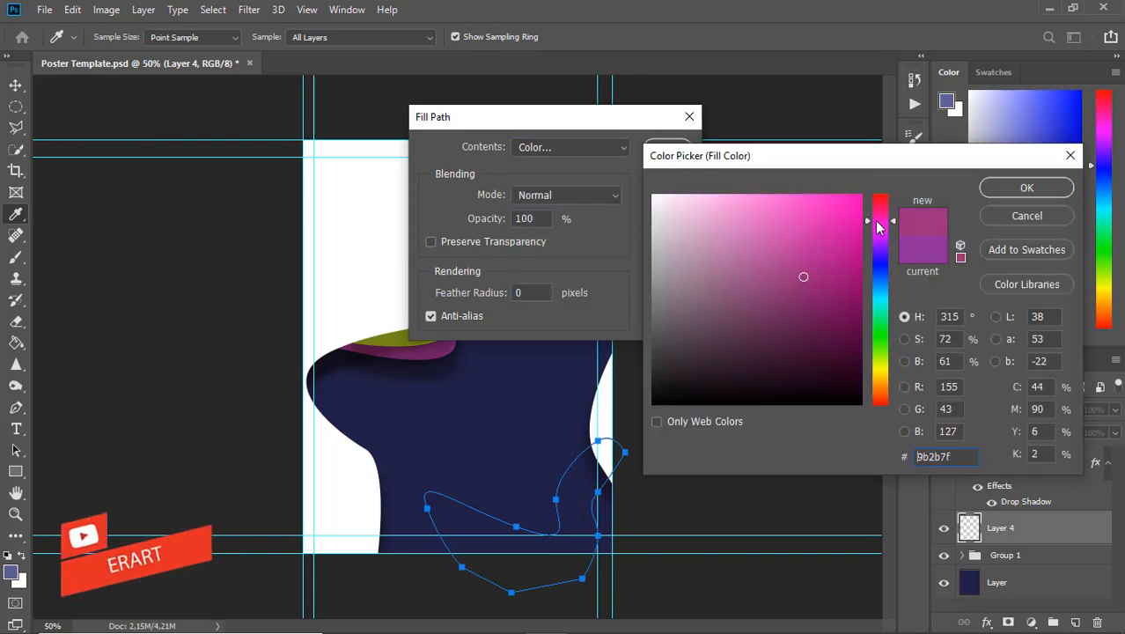
pyautogui.moveTo(803, 277)
pyautogui.mouseDown()
pyautogui.moveTo(710, 165)
pyautogui.moveTo(695, 190)
pyautogui.moveTo(730, 253)
pyautogui.moveTo(675, 236)
pyautogui.moveTo(674, 225)
pyautogui.mouseUp()
pyautogui.moveTo(707, 190); pyautogui.dragTo(686, 194)
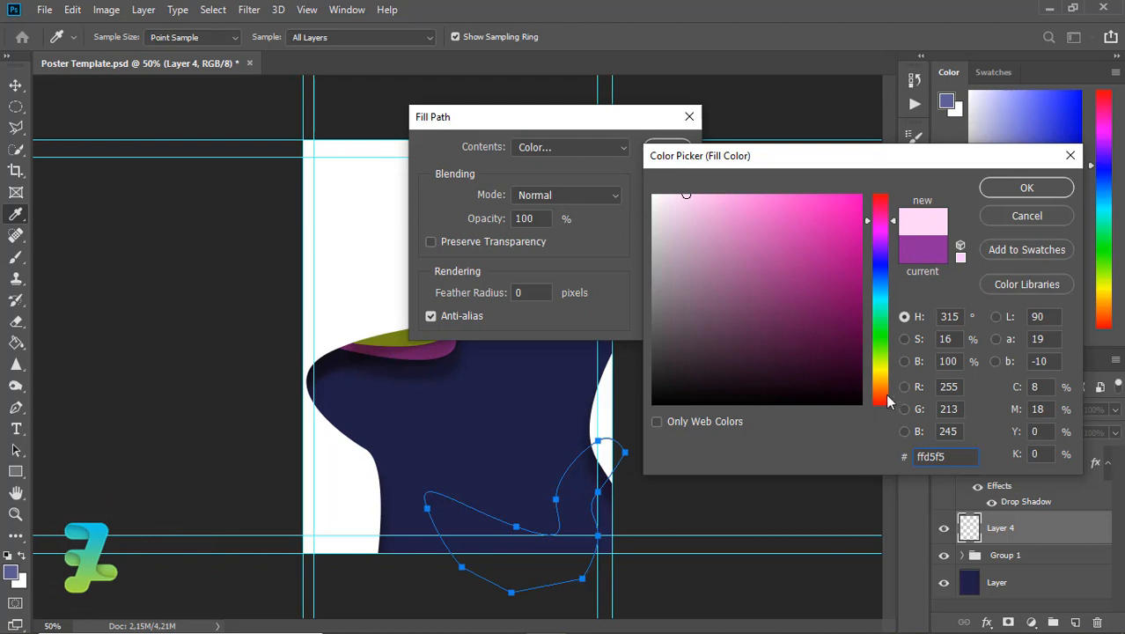
pyautogui.moveTo(885, 393); pyautogui.dragTo(884, 371)
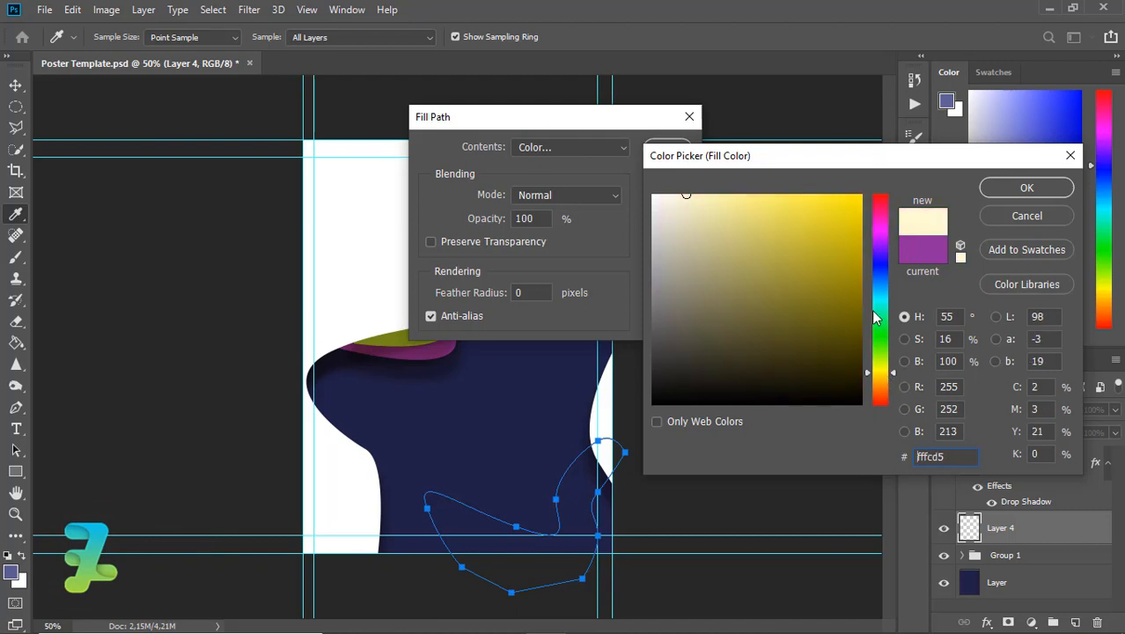
pyautogui.moveTo(877, 234); pyautogui.dragTo(878, 216)
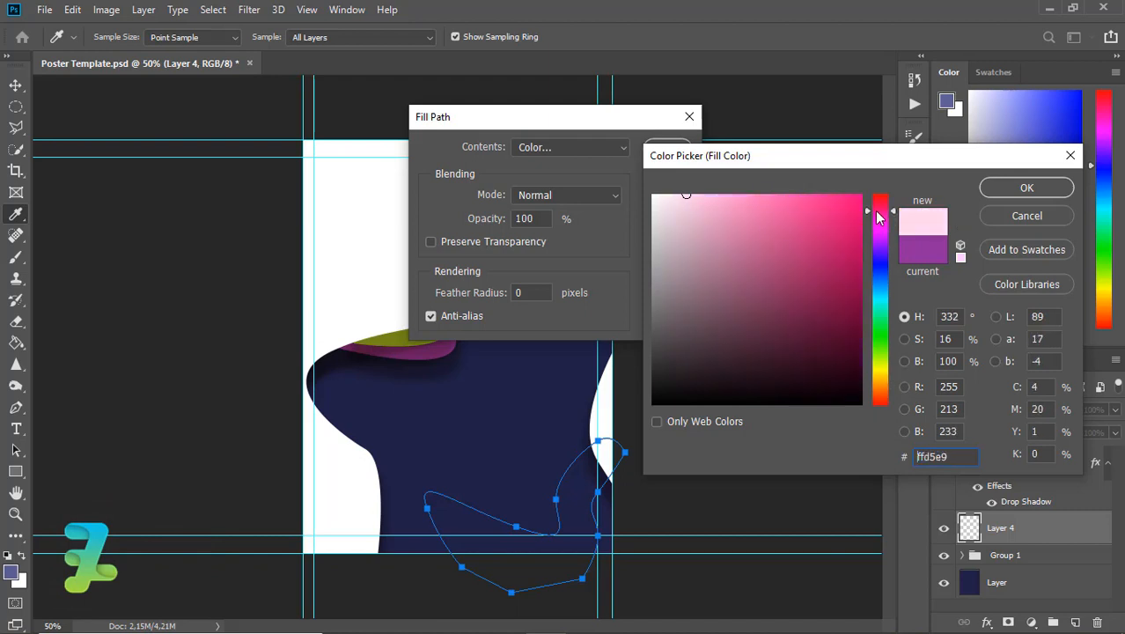
pyautogui.moveTo(686, 192)
pyautogui.mouseDown()
pyautogui.moveTo(711, 218)
pyautogui.moveTo(692, 197)
pyautogui.mouseUp()
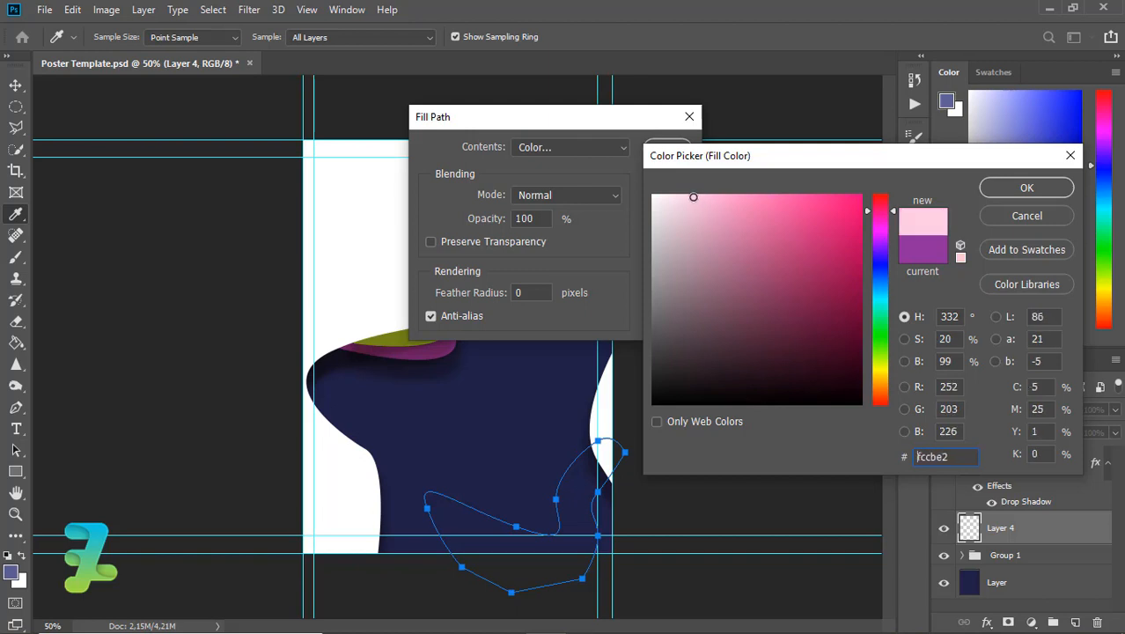
pyautogui.click(1014, 188)
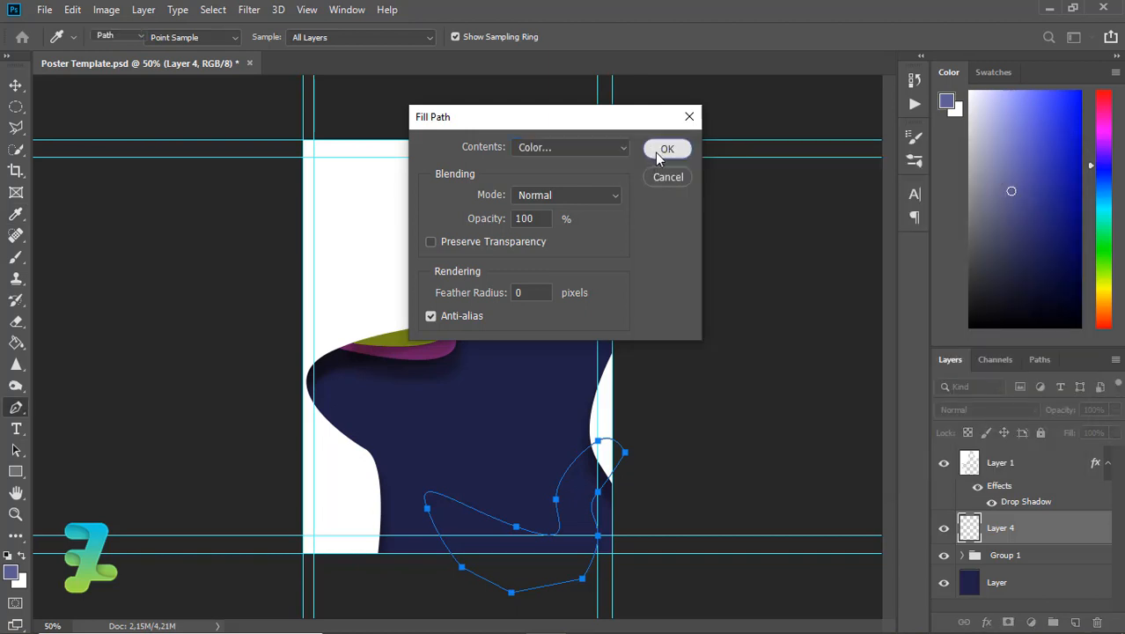
pyautogui.click(655, 151)
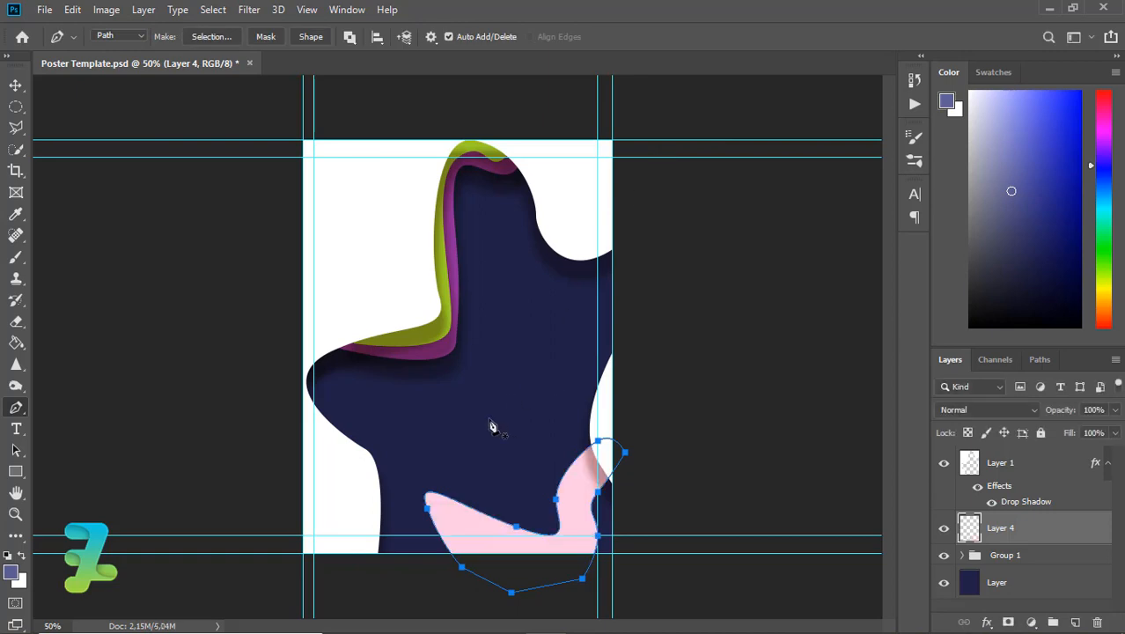
pyautogui.rightClick(492, 427)
pyautogui.click(520, 74)
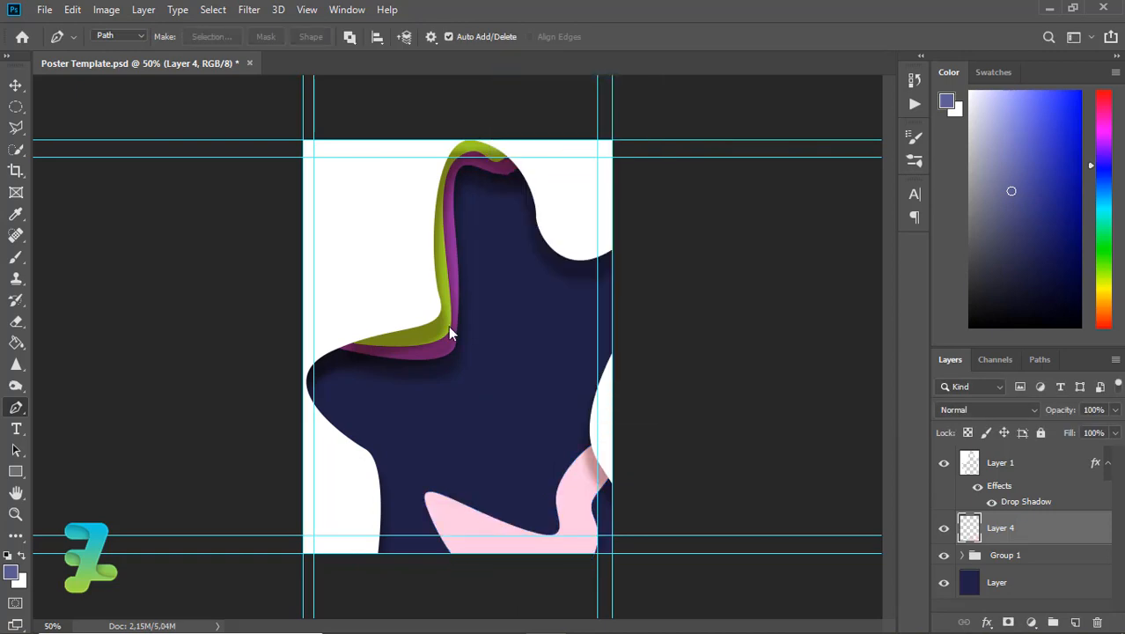
# Draw a closed Pen path inside the left part of the pink shape, following its pointed outline and extending past the poster's bottom edge
pyautogui.scroll(1, 449, 331)
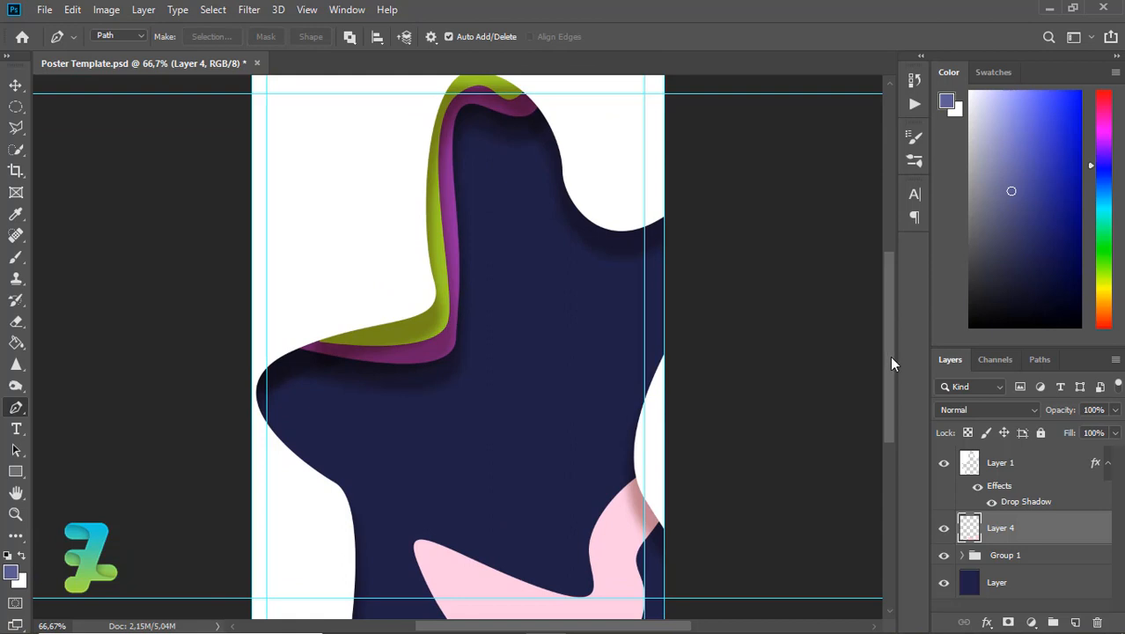
pyautogui.scroll(-3, 523, 476)
pyautogui.scroll(1, 524, 476)
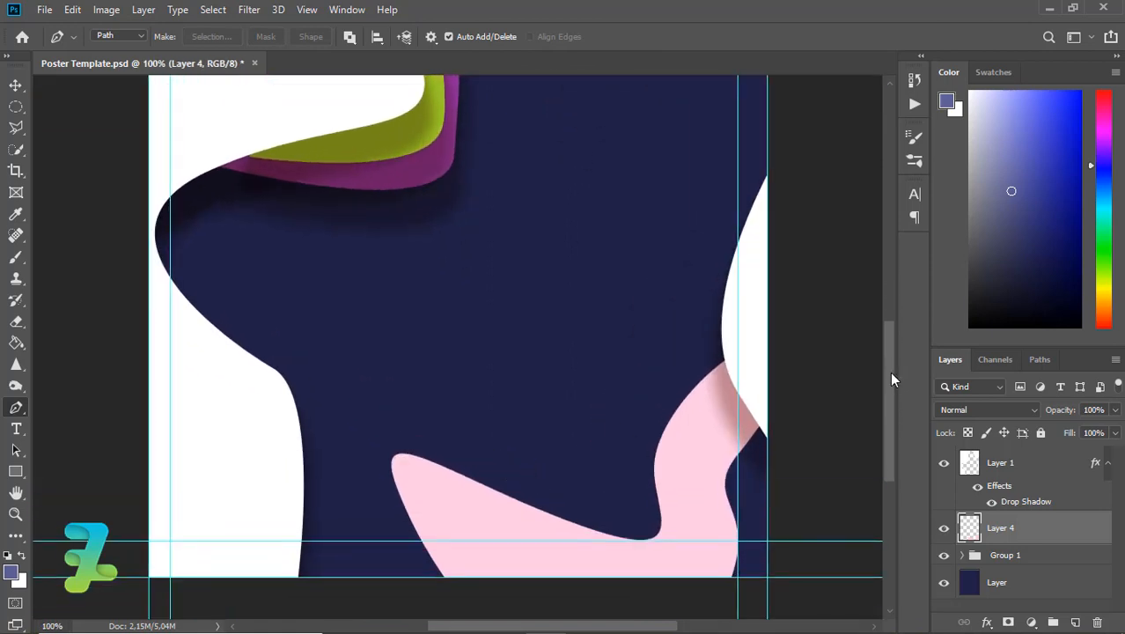
pyautogui.moveTo(892, 380); pyautogui.dragTo(897, 419)
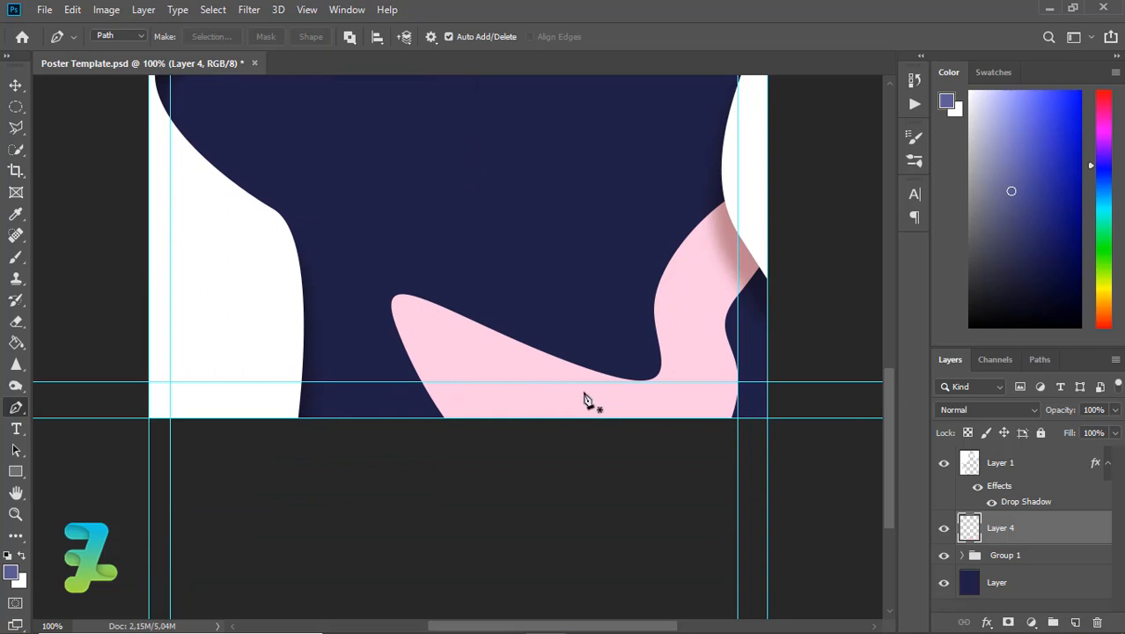
pyautogui.moveTo(576, 392); pyautogui.dragTo(592, 442)
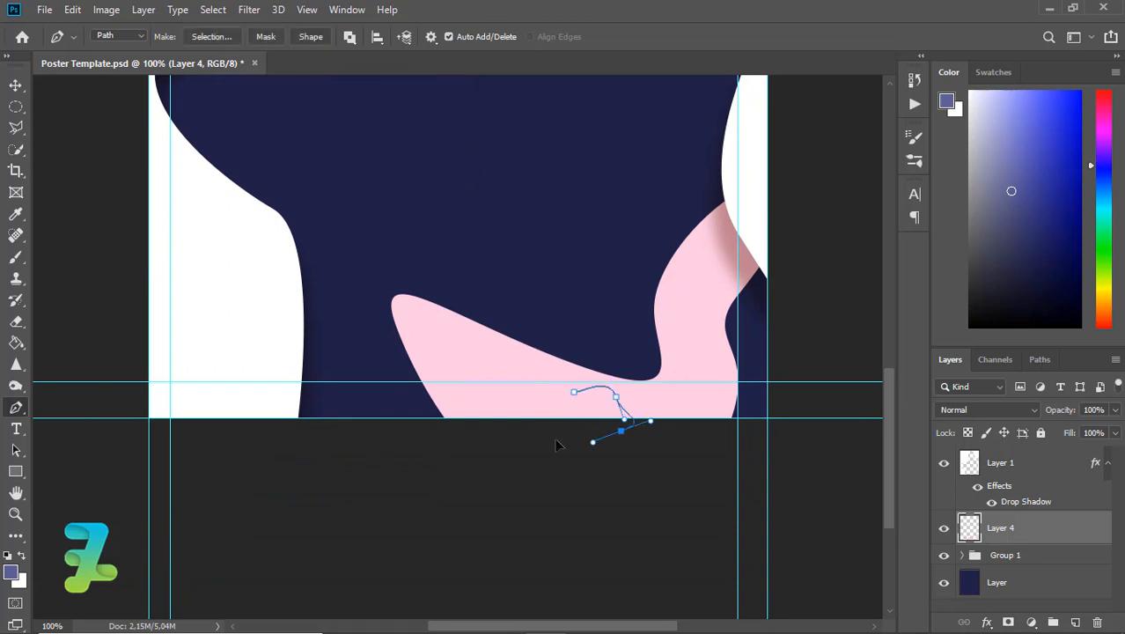
pyautogui.click(483, 432)
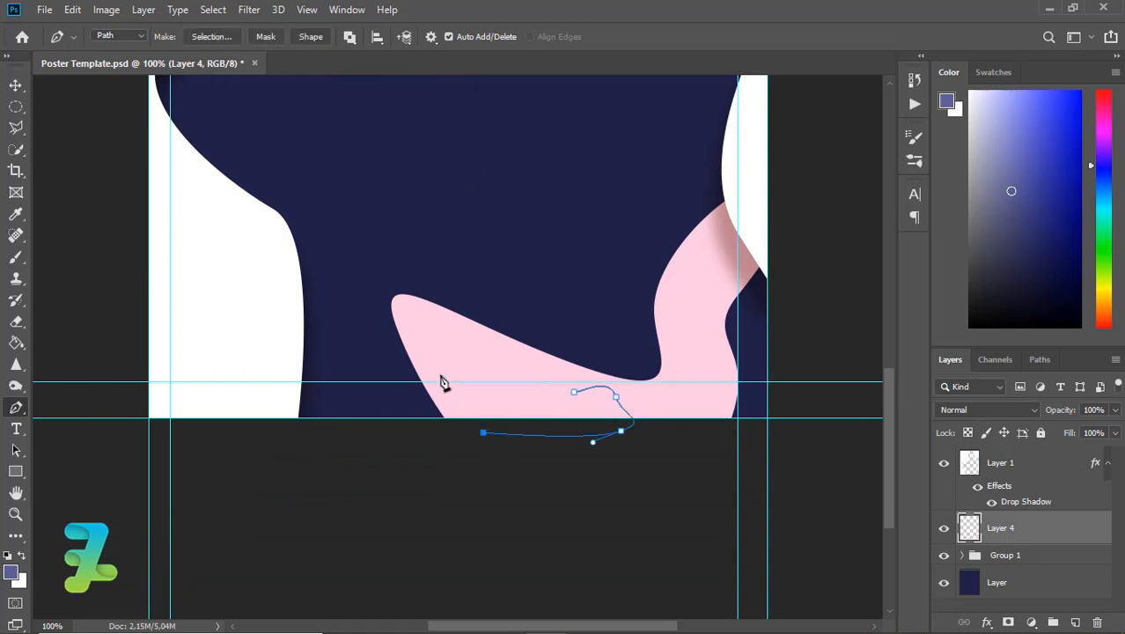
pyautogui.moveTo(426, 350); pyautogui.dragTo(444, 327)
pyautogui.click(573, 392)
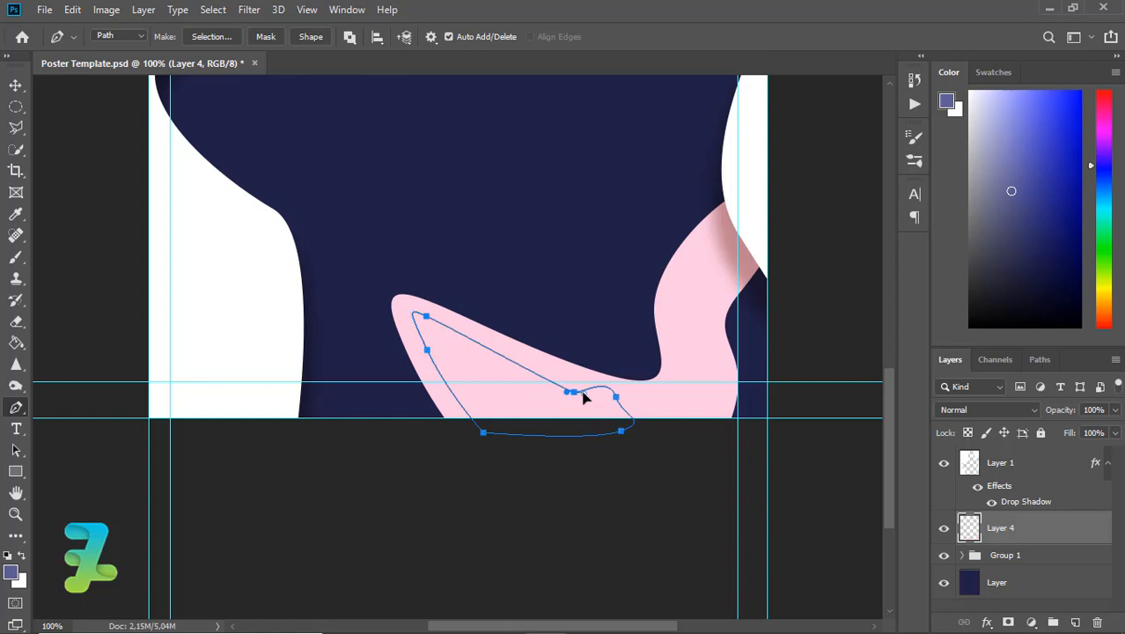
pyautogui.moveTo(582, 392); pyautogui.dragTo(586, 392)
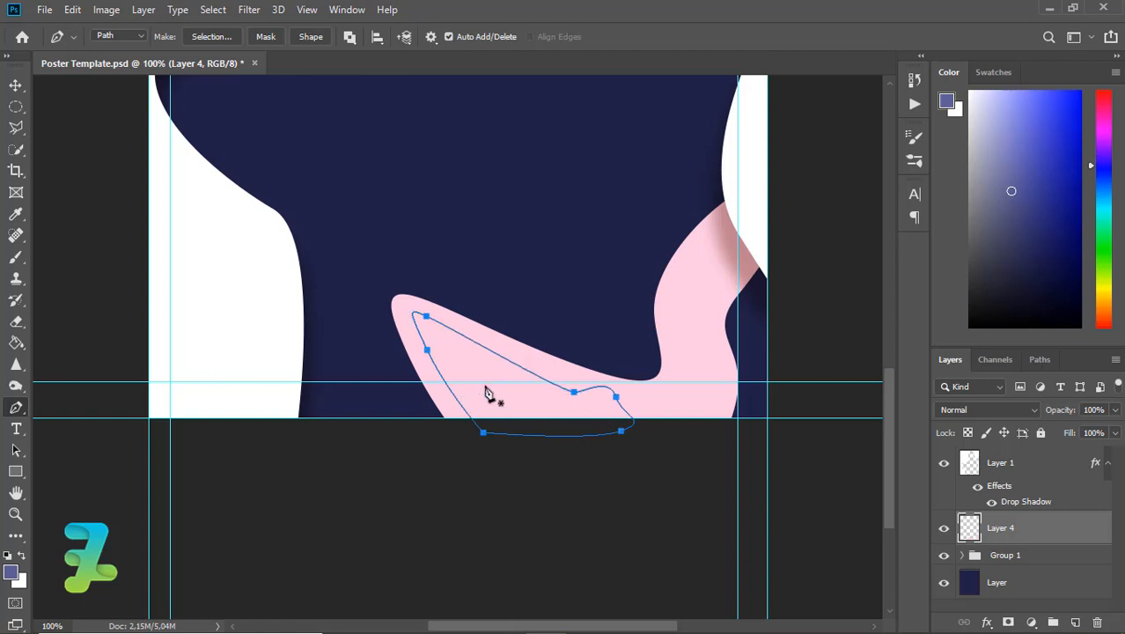
# Mask the inner path area out of the pink shape and paste the copied drop shadow style onto its layer
pyautogui.rightClick(486, 394)
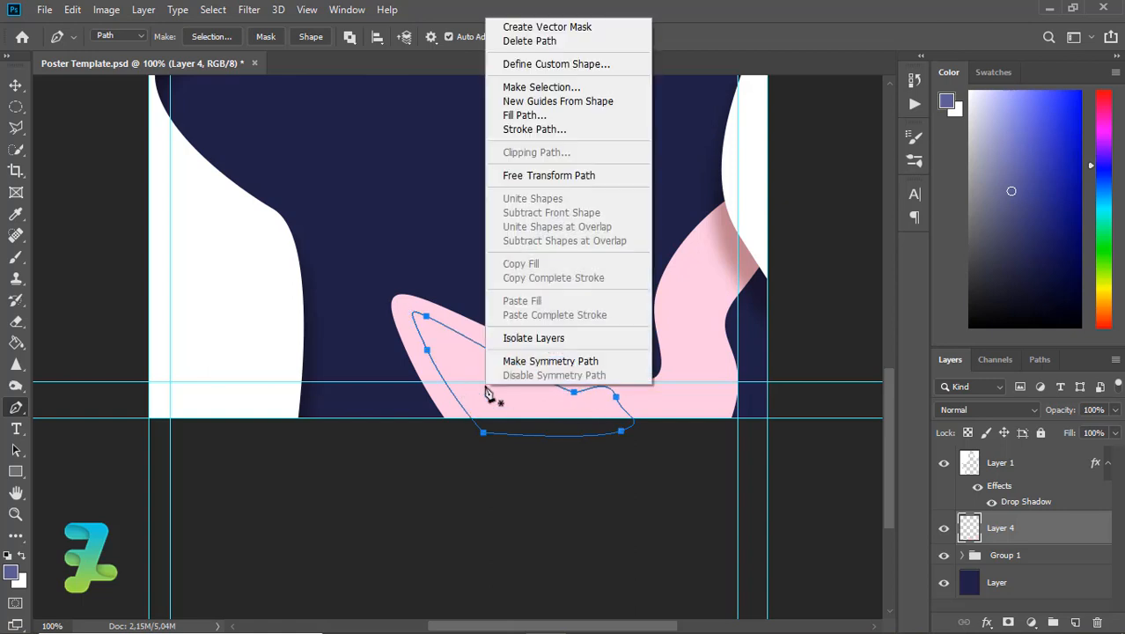
pyautogui.click(537, 88)
pyautogui.press('Return')
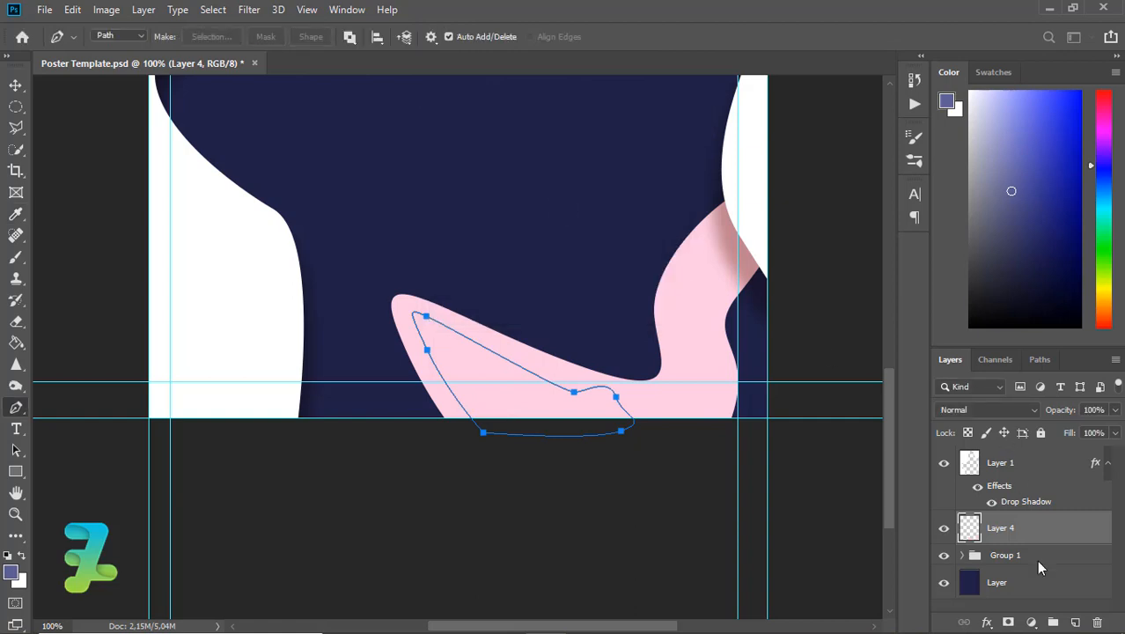
pyautogui.click(1008, 622)
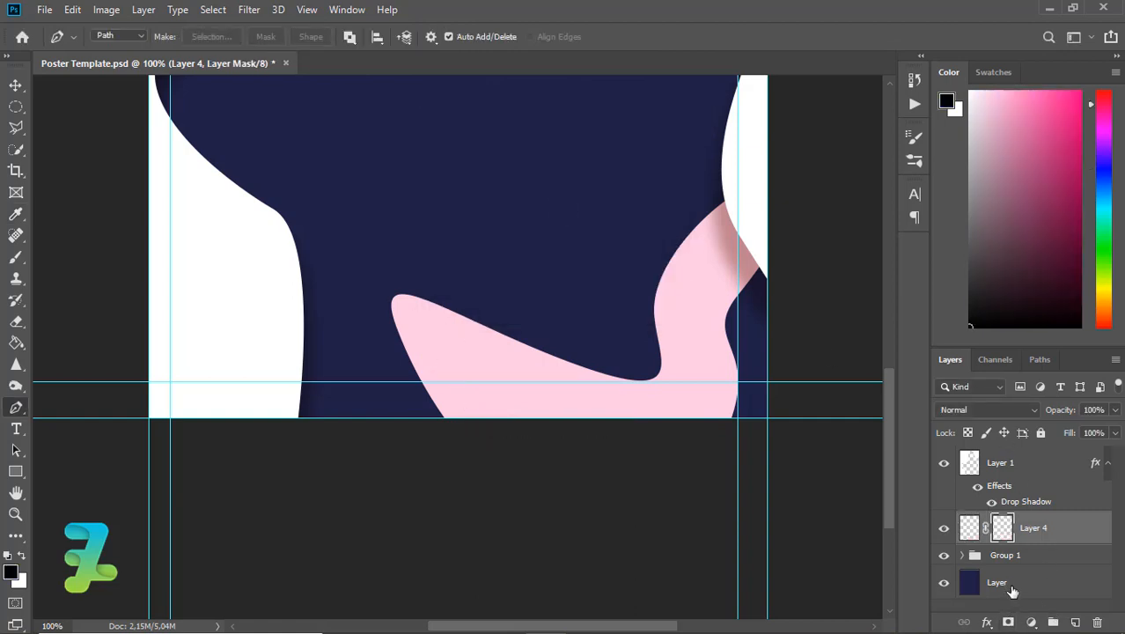
pyautogui.hotkey('ctrl', 'i')
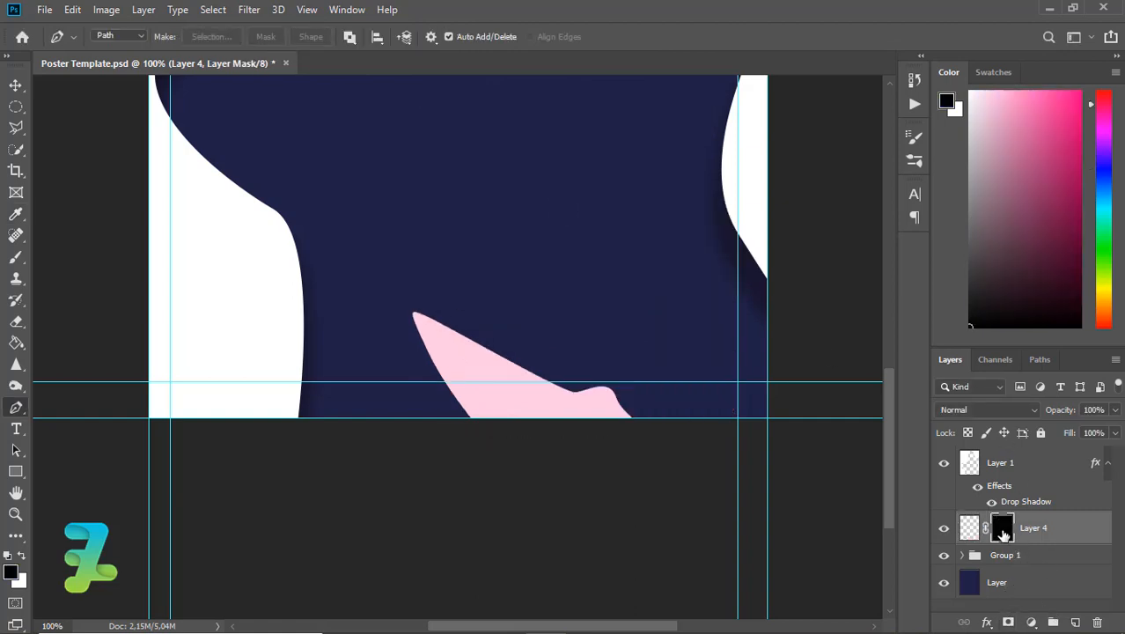
pyautogui.hotkey('ctrl', 'i')
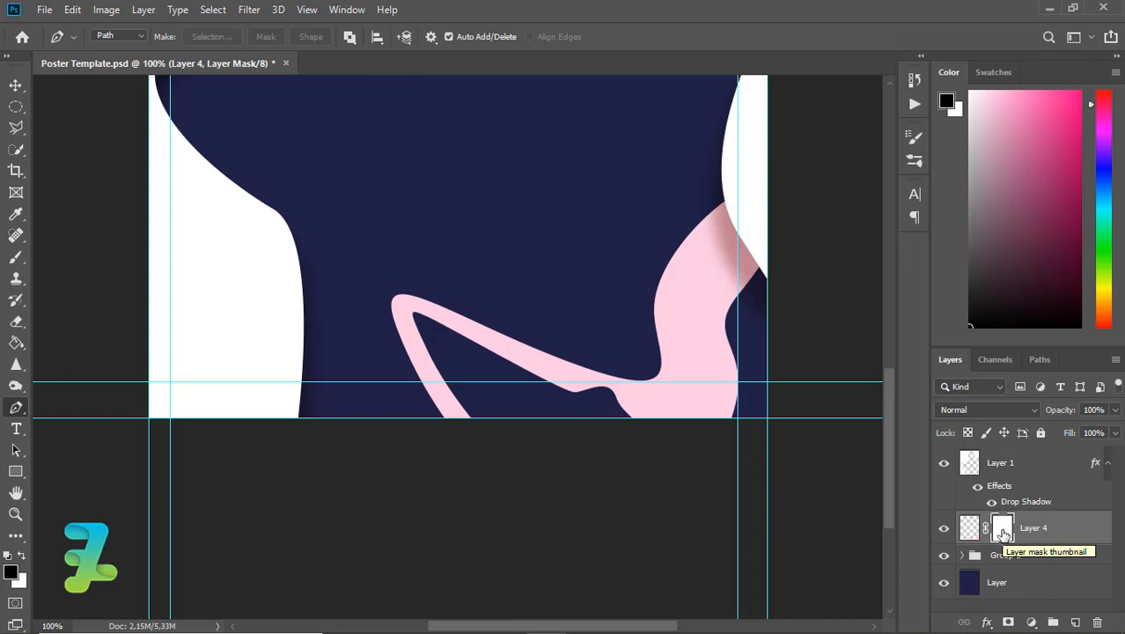
pyautogui.rightClick(1056, 533)
pyautogui.click(909, 391)
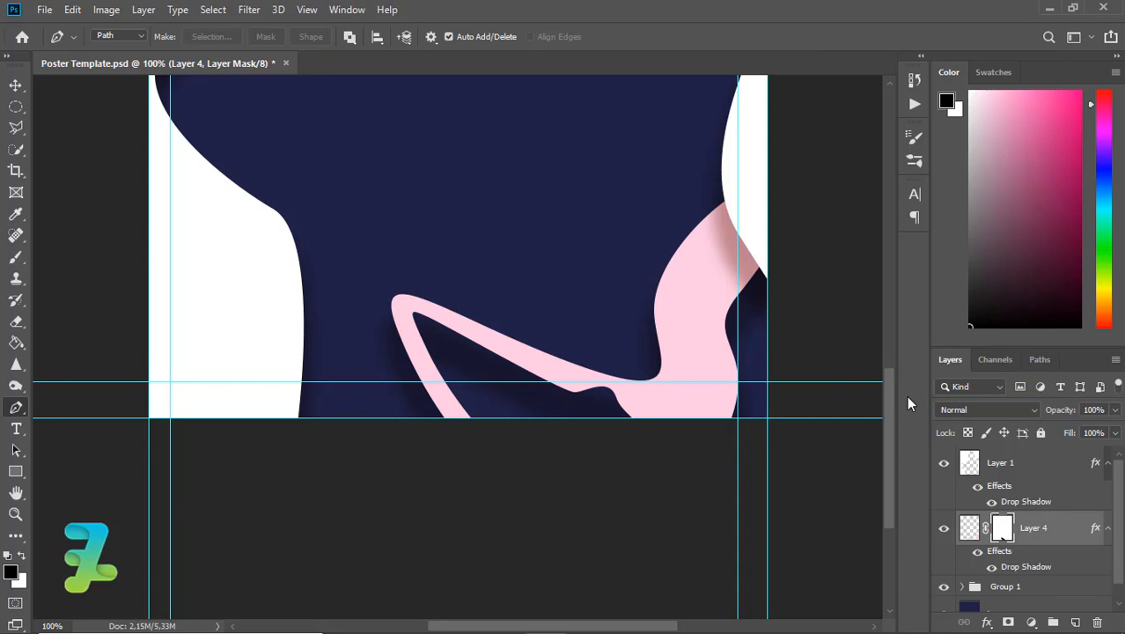
# Add a layer above Group 1 and draw a curved Pen path from the lower-right white shape along the pink shape's upper edge, turning upward past its tip
pyautogui.click(1054, 588)
pyautogui.click(1075, 624)
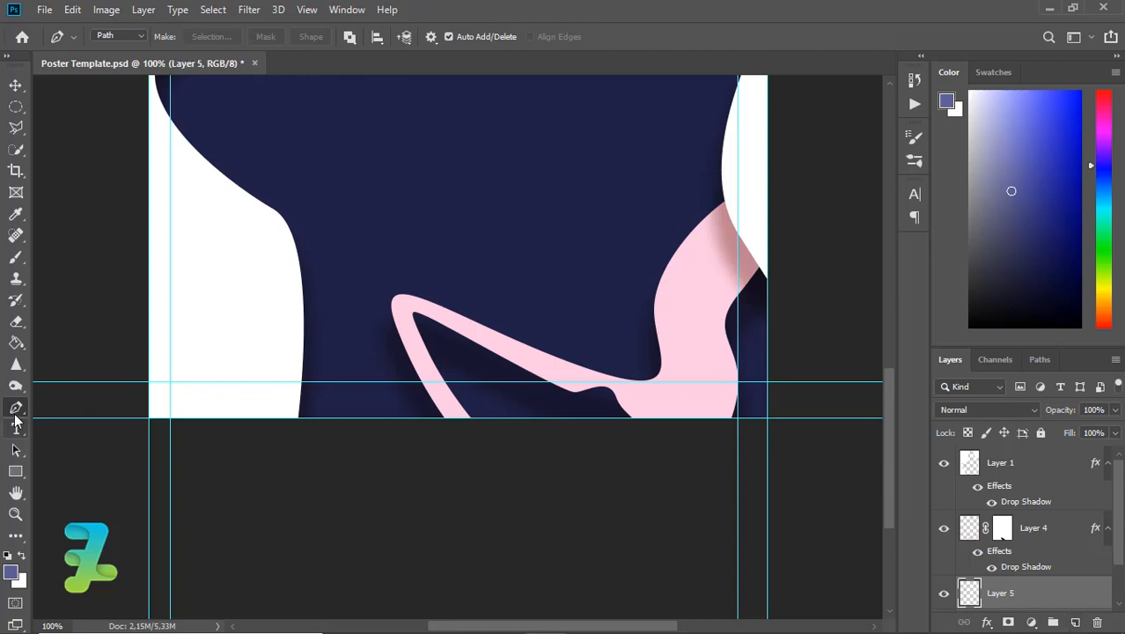
pyautogui.click(723, 181)
pyautogui.moveTo(637, 293); pyautogui.dragTo(651, 322)
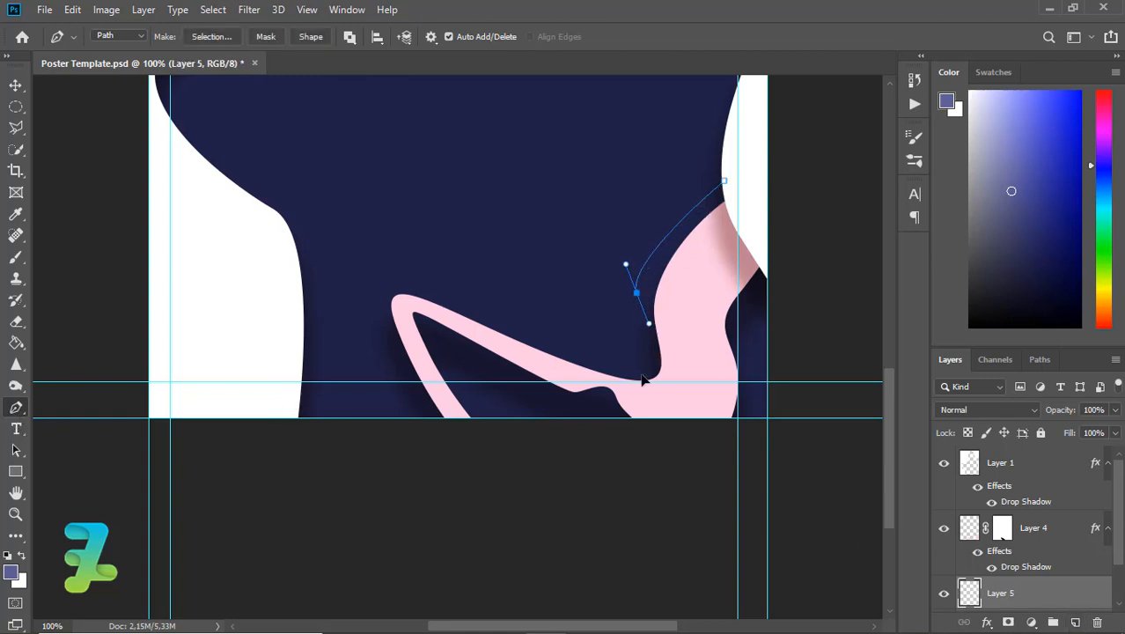
pyautogui.moveTo(638, 362); pyautogui.dragTo(571, 346)
pyautogui.hotkey('ctrl', 'z')
pyautogui.moveTo(641, 344); pyautogui.dragTo(642, 350)
pyautogui.hotkey('ctrl', 'z')
pyautogui.hotkey('ctrl', 'z')
pyautogui.moveTo(632, 300); pyautogui.dragTo(614, 367)
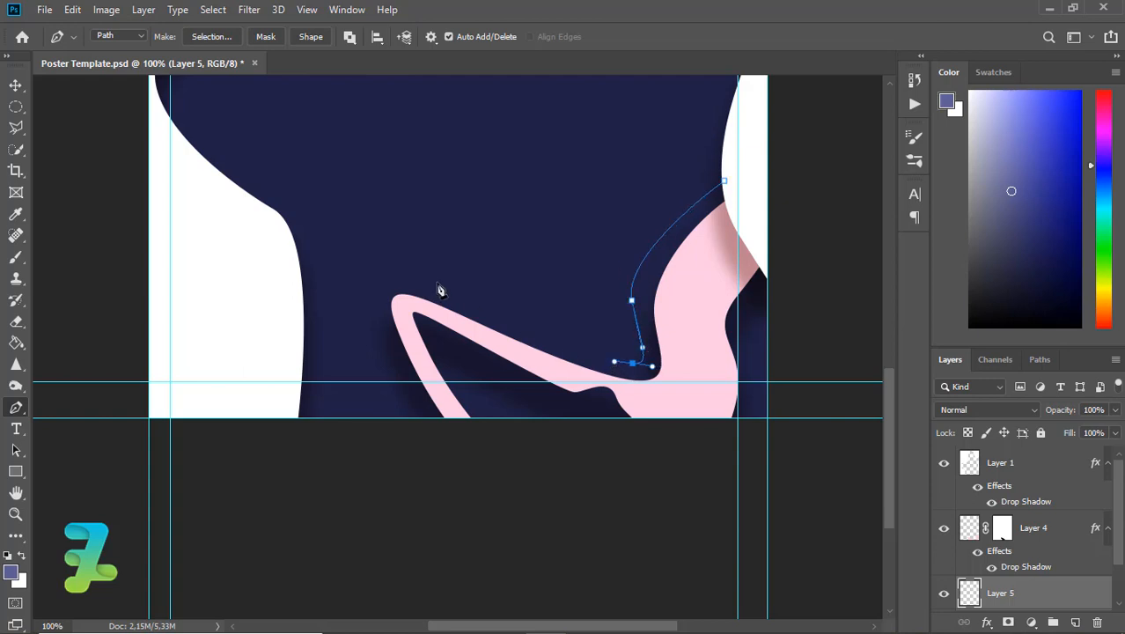
pyautogui.moveTo(452, 280); pyautogui.dragTo(348, 296)
pyautogui.hotkey('ctrl', 'z')
pyautogui.hotkey('ctrl', 'z')
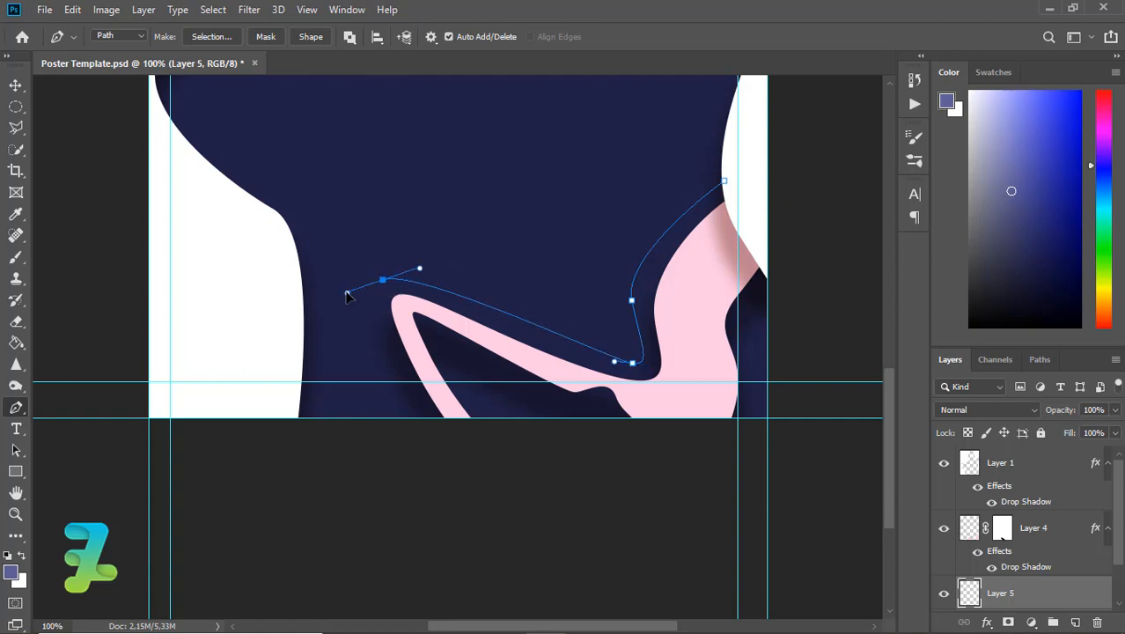
pyautogui.moveTo(331, 242); pyautogui.dragTo(332, 215)
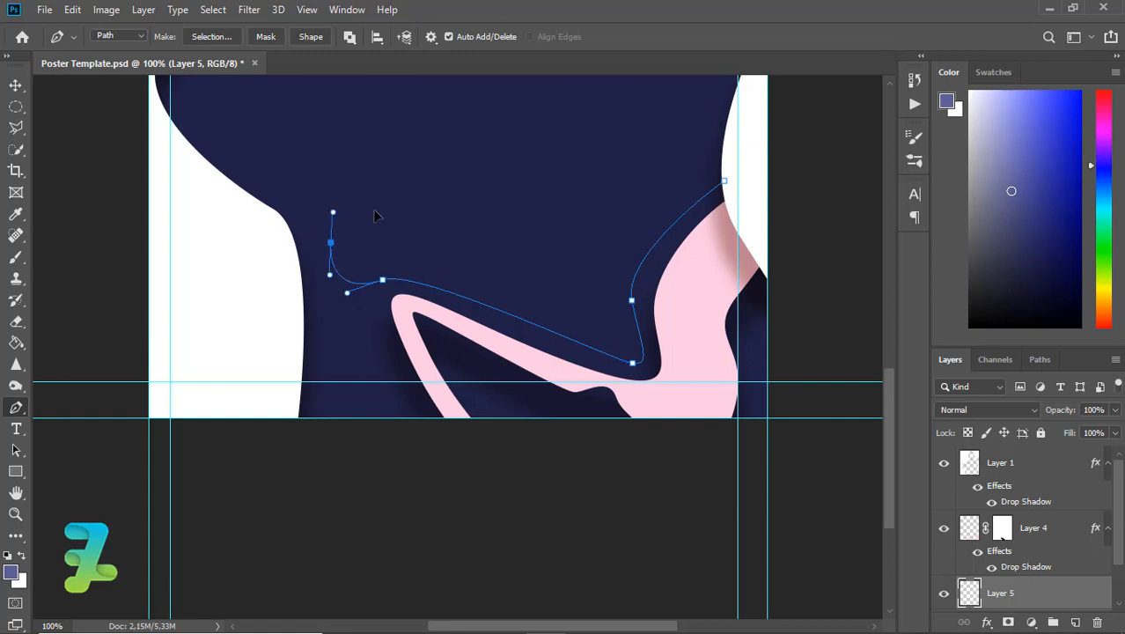
# Continue the path up to the poster's left edge, then around outside the canvas below and back to its starting point to close it
pyautogui.moveTo(886, 399); pyautogui.dragTo(883, 369)
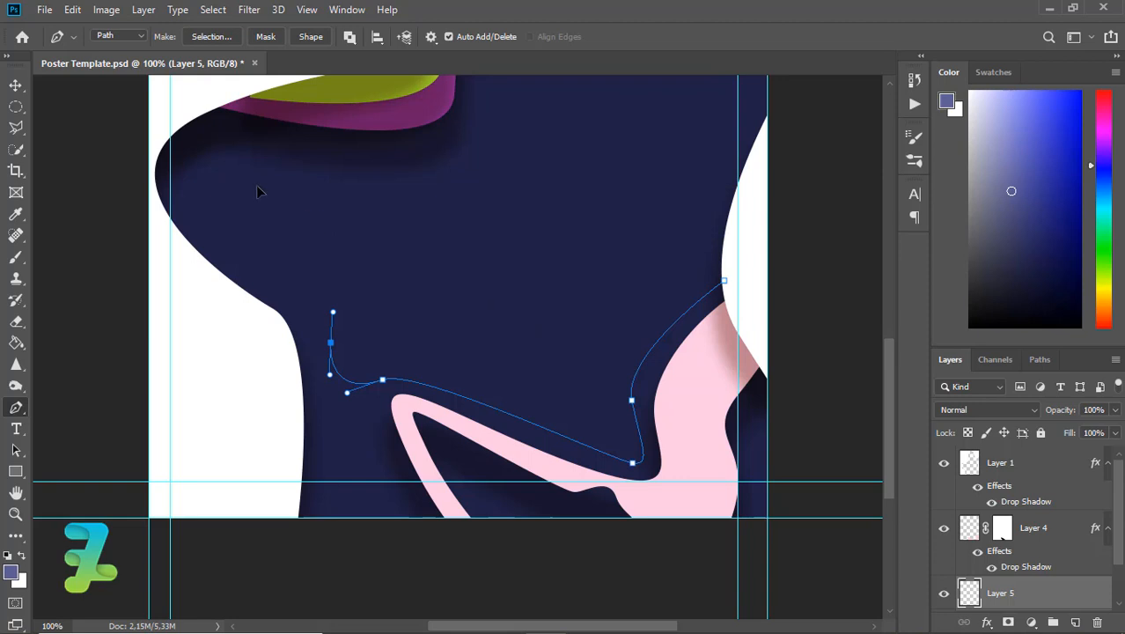
pyautogui.moveTo(280, 198); pyautogui.dragTo(237, 184)
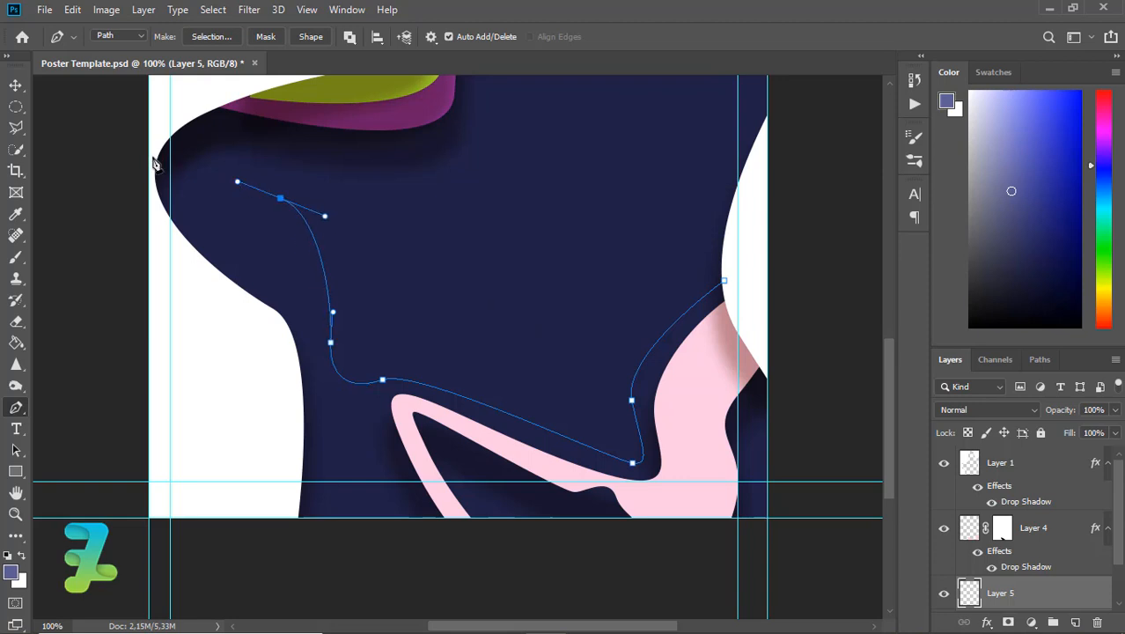
pyautogui.moveTo(150, 156); pyautogui.dragTo(110, 201)
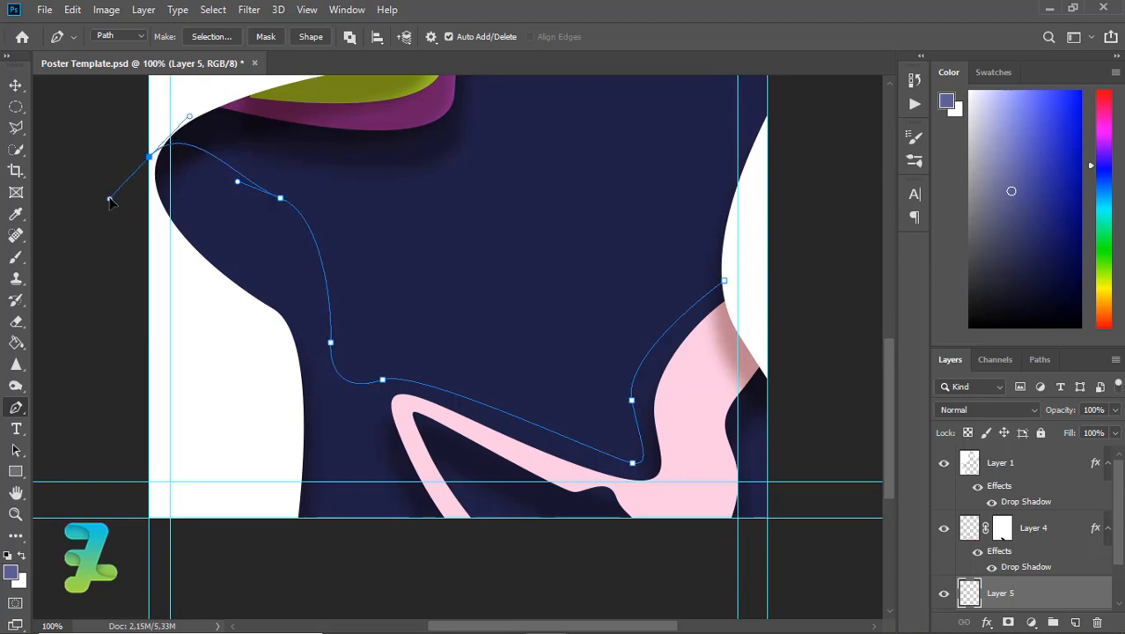
pyautogui.click(119, 355)
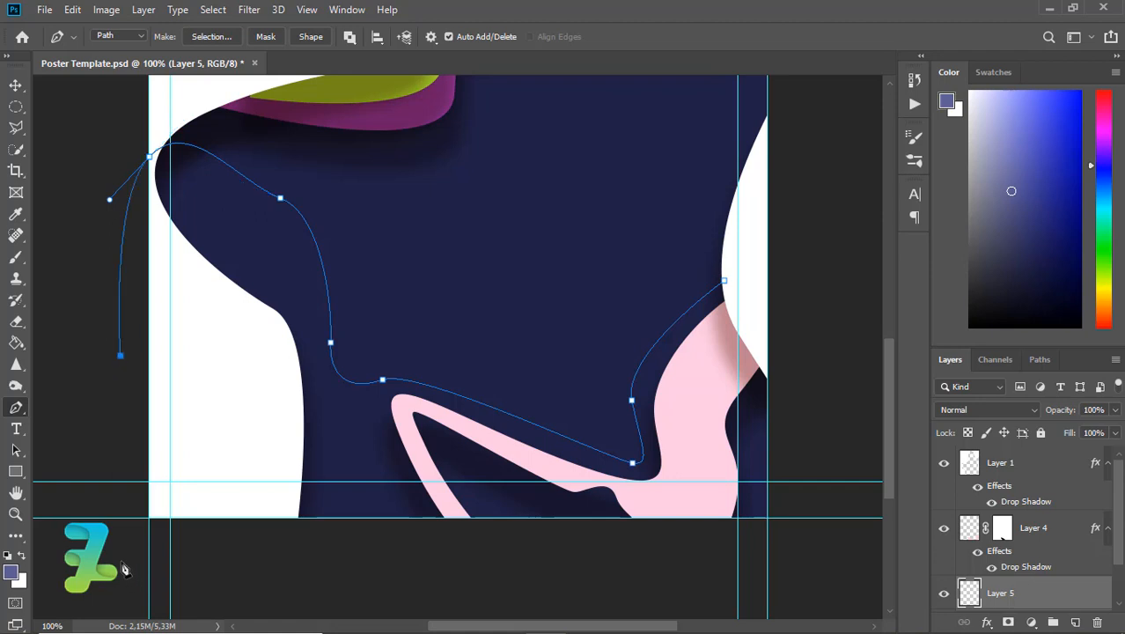
pyautogui.click(120, 559)
pyautogui.click(253, 580)
pyautogui.click(532, 590)
pyautogui.click(760, 554)
pyautogui.moveTo(853, 483); pyautogui.dragTo(841, 464)
pyautogui.click(819, 317)
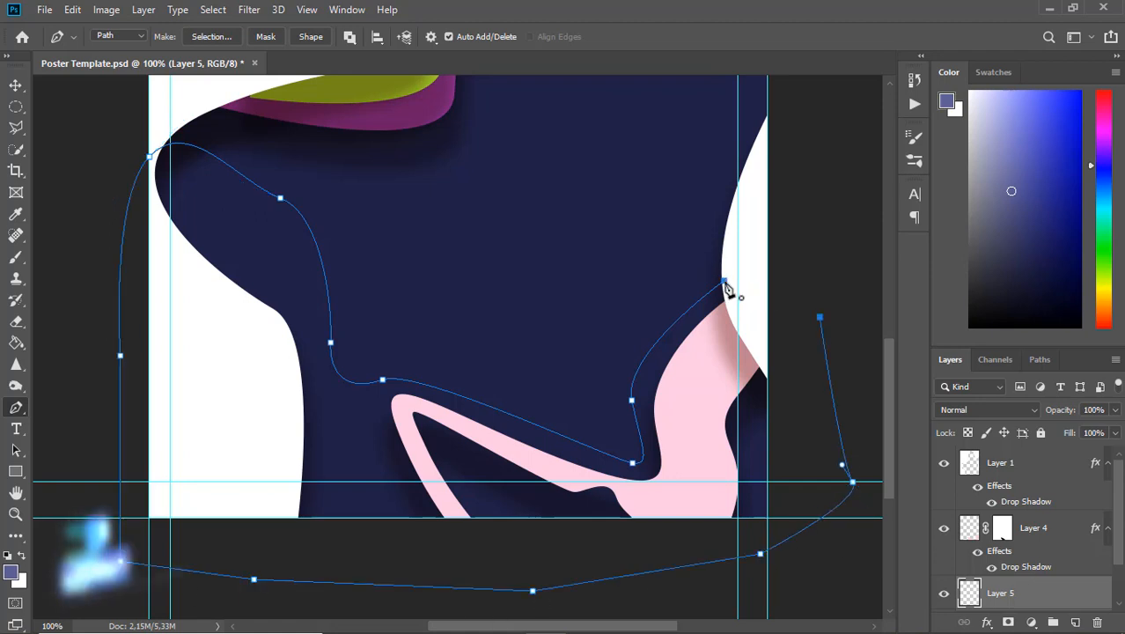
pyautogui.click(723, 282)
# Convert the closed wavy path on Layer 5 into a selection
pyautogui.rightClick(729, 284)
pyautogui.click(755, 335)
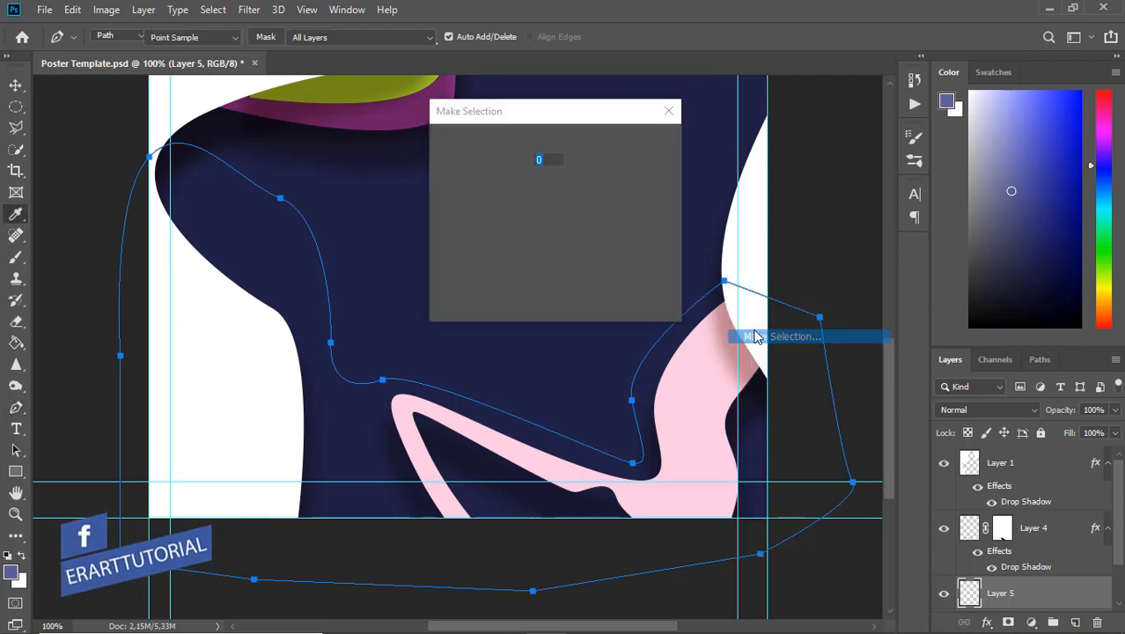
pyautogui.press('Return')
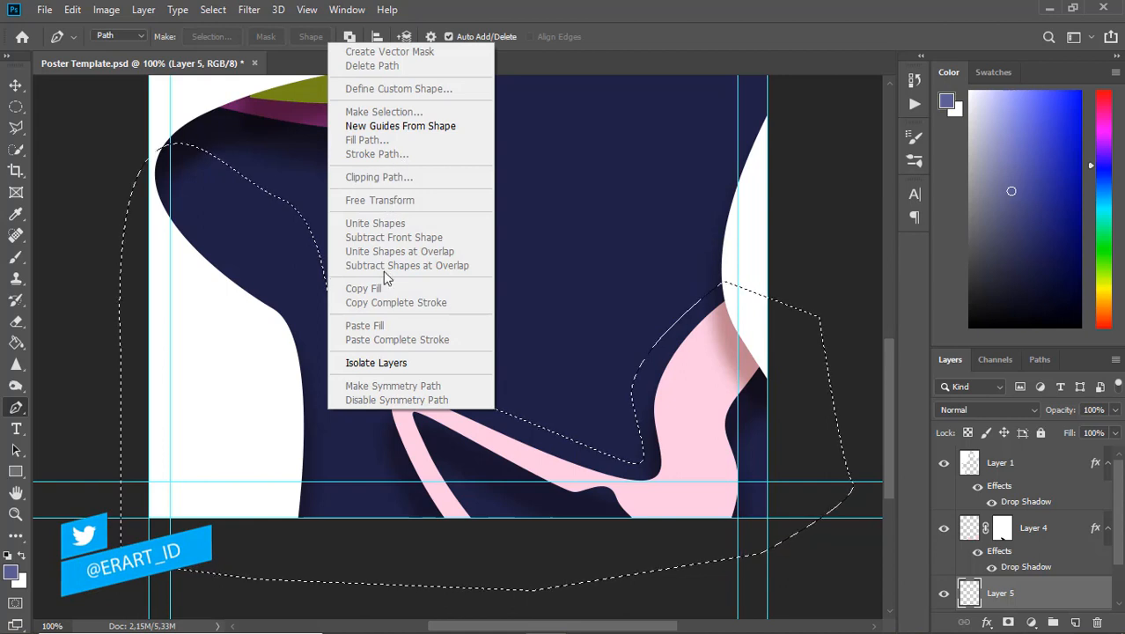
# Fill the closed wavy path on Layer 5 with hot pink ff449c at 100% opacity and delete the path
pyautogui.click(344, 414)
pyautogui.rightClick(374, 327)
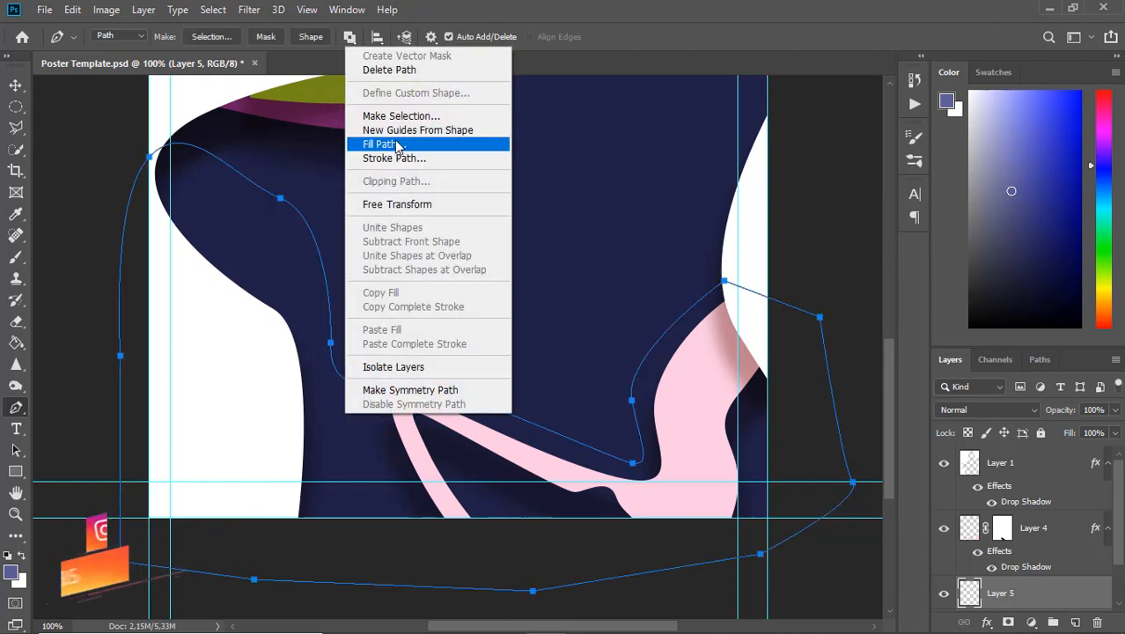
pyautogui.click(384, 144)
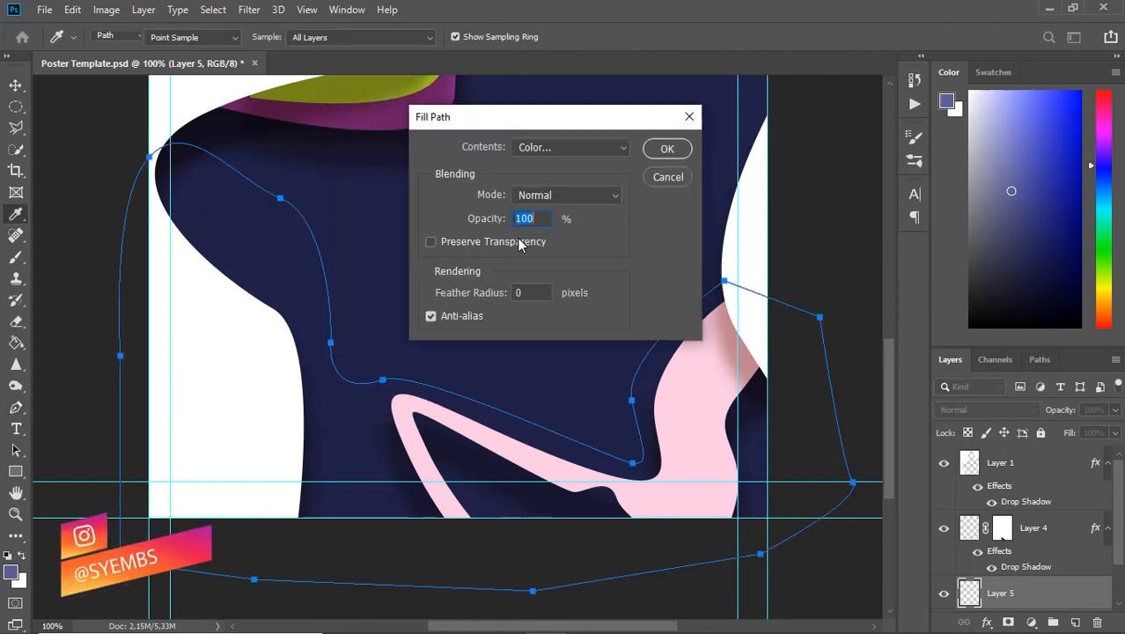
pyautogui.click(556, 149)
pyautogui.click(556, 195)
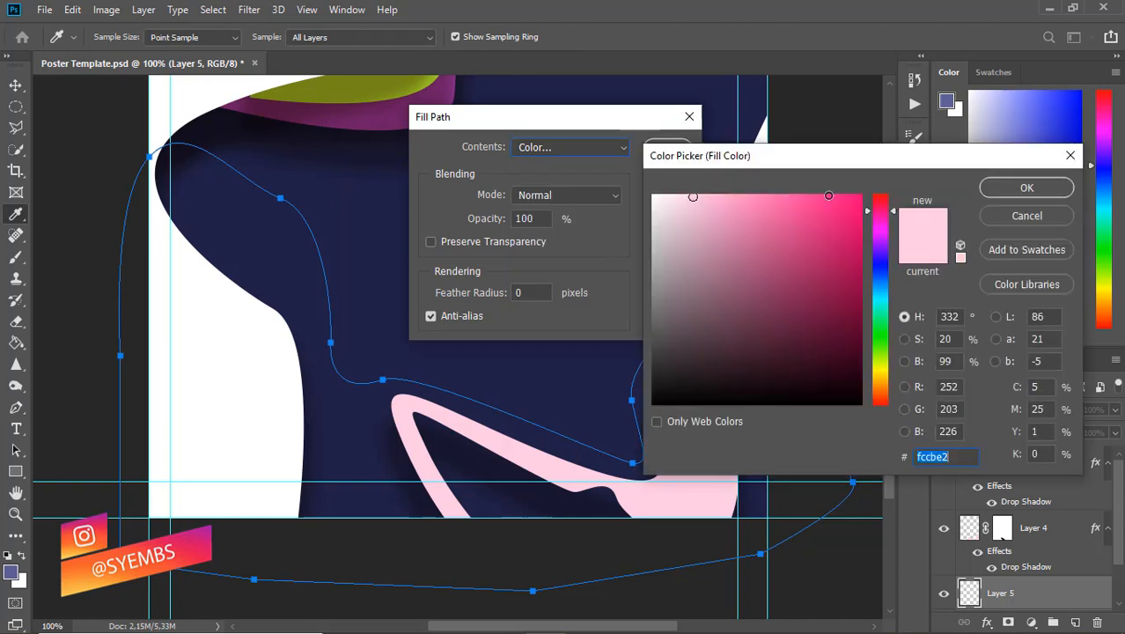
pyautogui.moveTo(828, 195)
pyautogui.mouseDown()
pyautogui.moveTo(809, 221)
pyautogui.moveTo(823, 204)
pyautogui.moveTo(806, 194)
pyautogui.mouseUp()
pyautogui.click(989, 186)
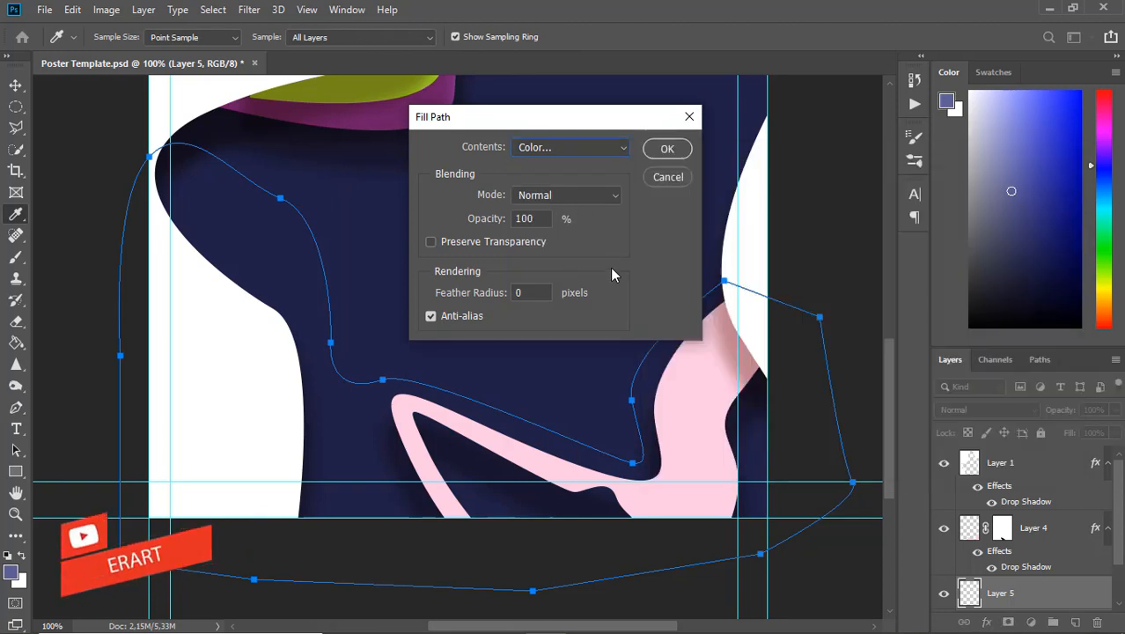
pyautogui.click(660, 151)
pyautogui.rightClick(505, 227)
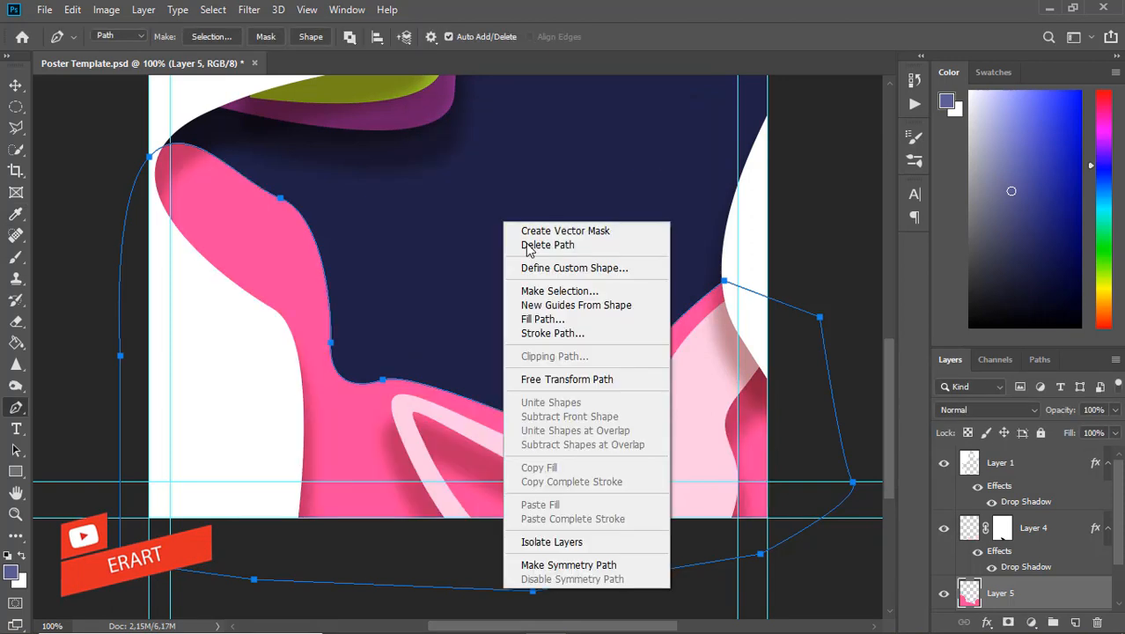
pyautogui.click(528, 246)
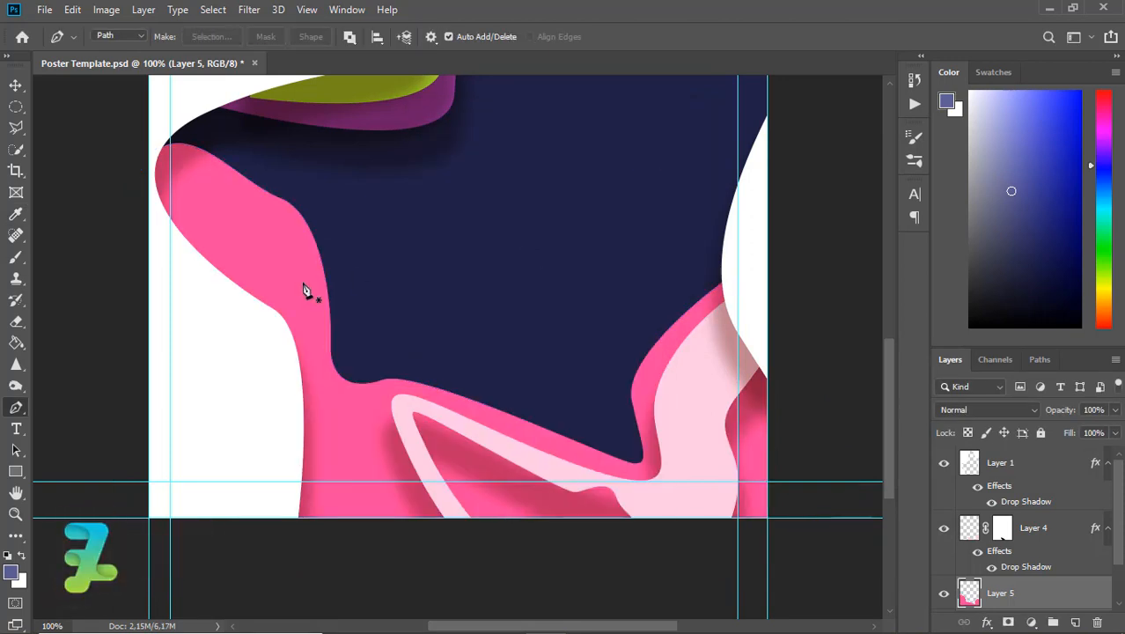
# Draw a closed Pen path inside the pale pink loop at the poster's lower edge, inset from its inner contour
pyautogui.click(609, 511)
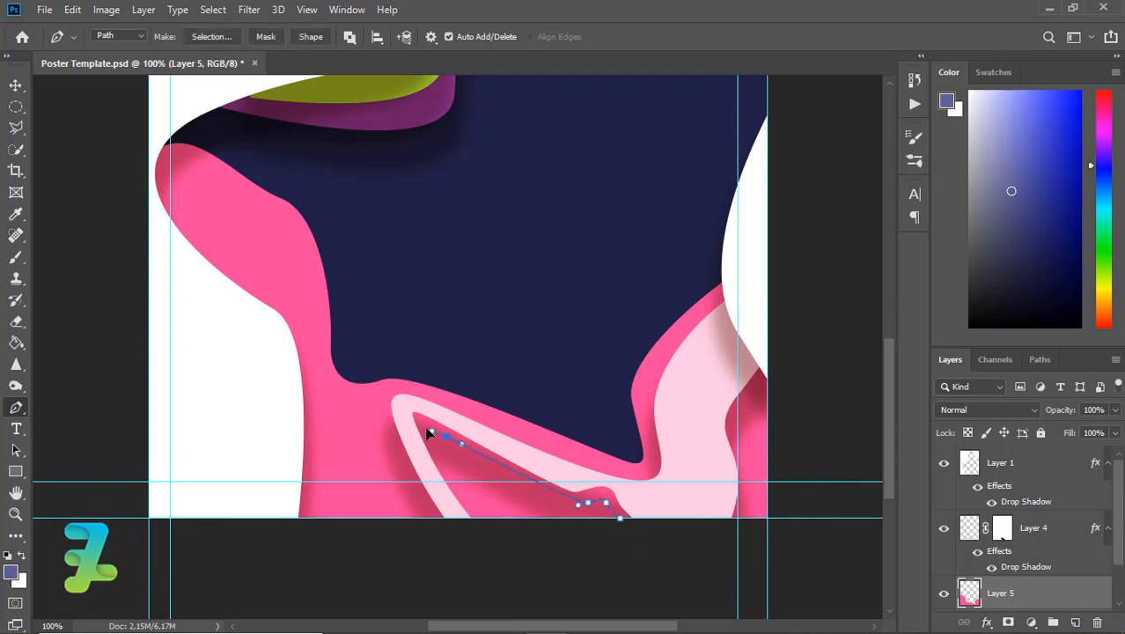
pyautogui.moveTo(454, 468); pyautogui.dragTo(466, 484)
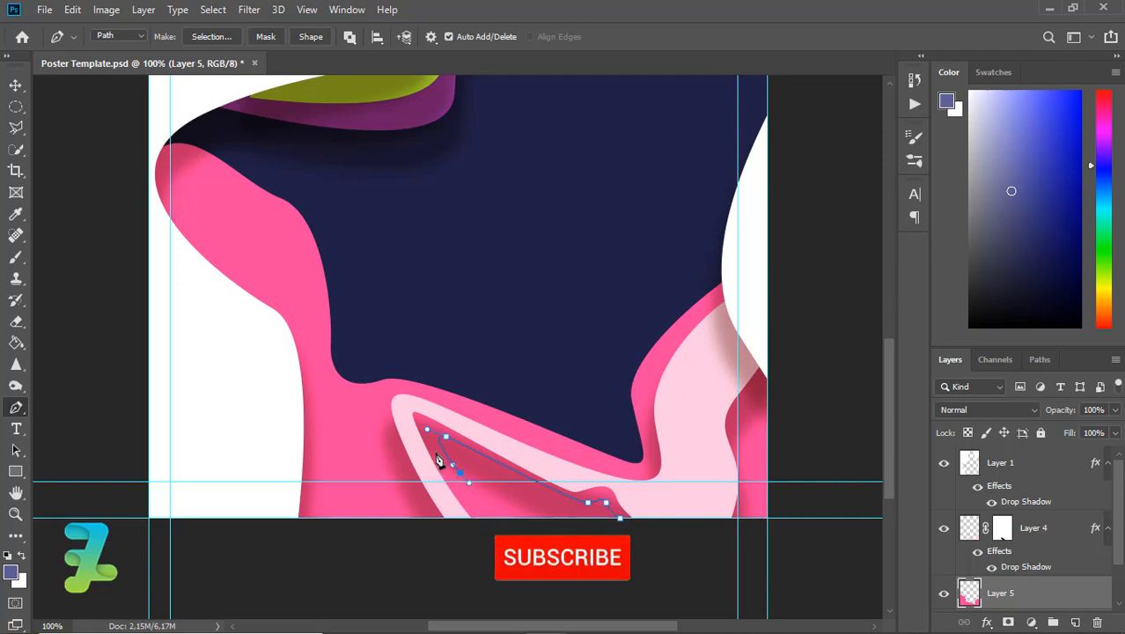
pyautogui.hotkey('ctrl', 'z')
pyautogui.moveTo(431, 443); pyautogui.dragTo(442, 460)
pyautogui.moveTo(494, 518); pyautogui.dragTo(522, 536)
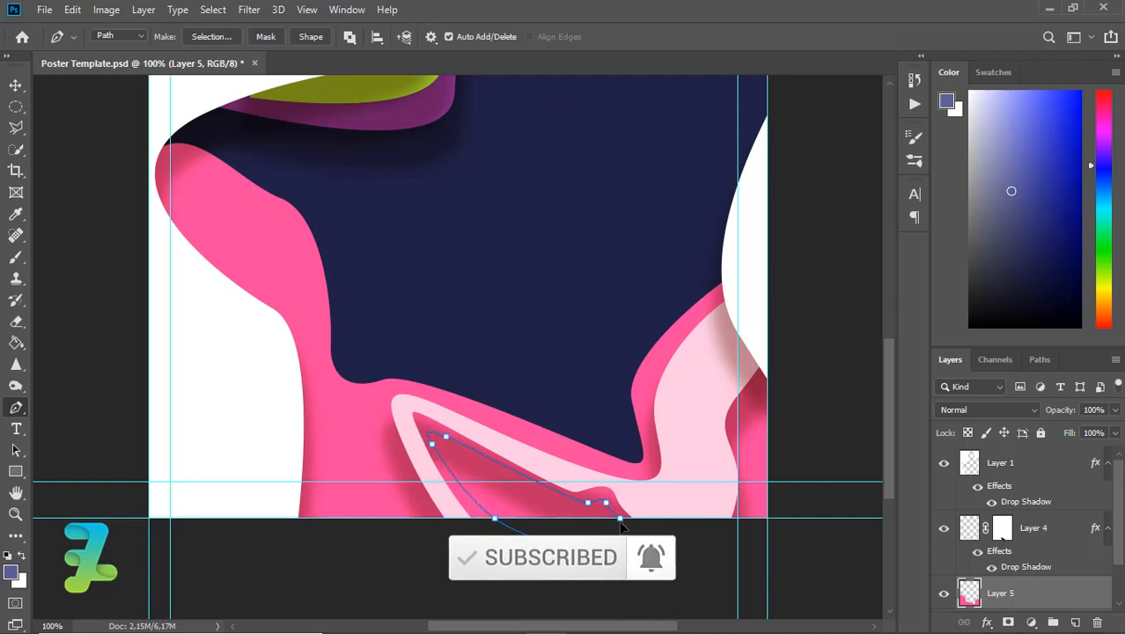
# Convert the path inside the loop into a selection and mask that area out of Layer 5 with an inverted layer mask
pyautogui.rightClick(541, 508)
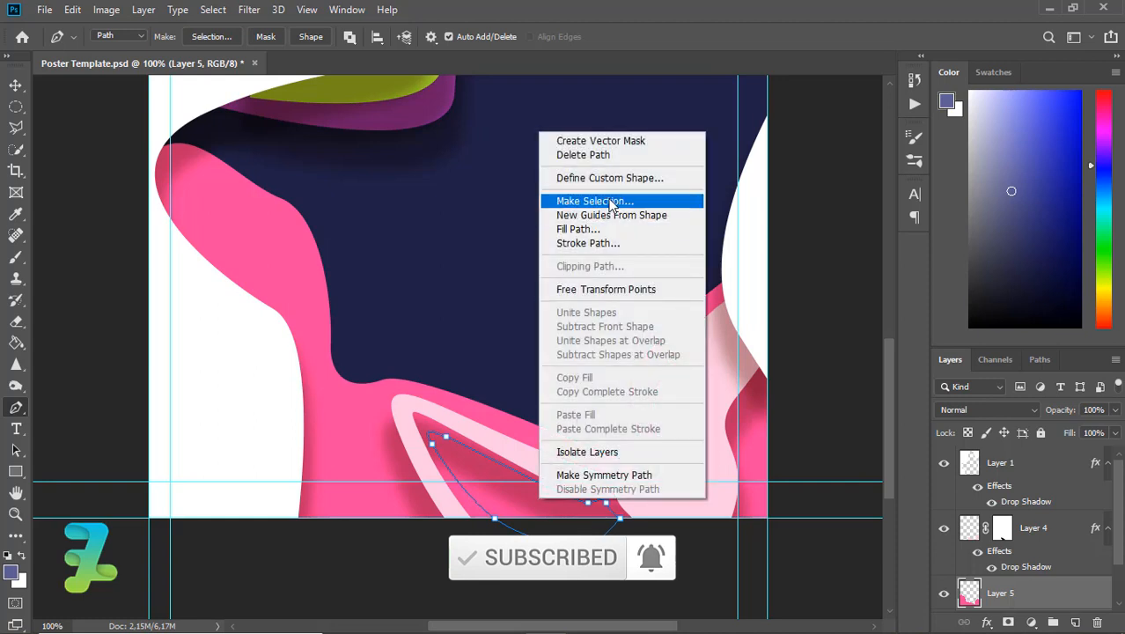
pyautogui.click(612, 204)
pyautogui.press('Return')
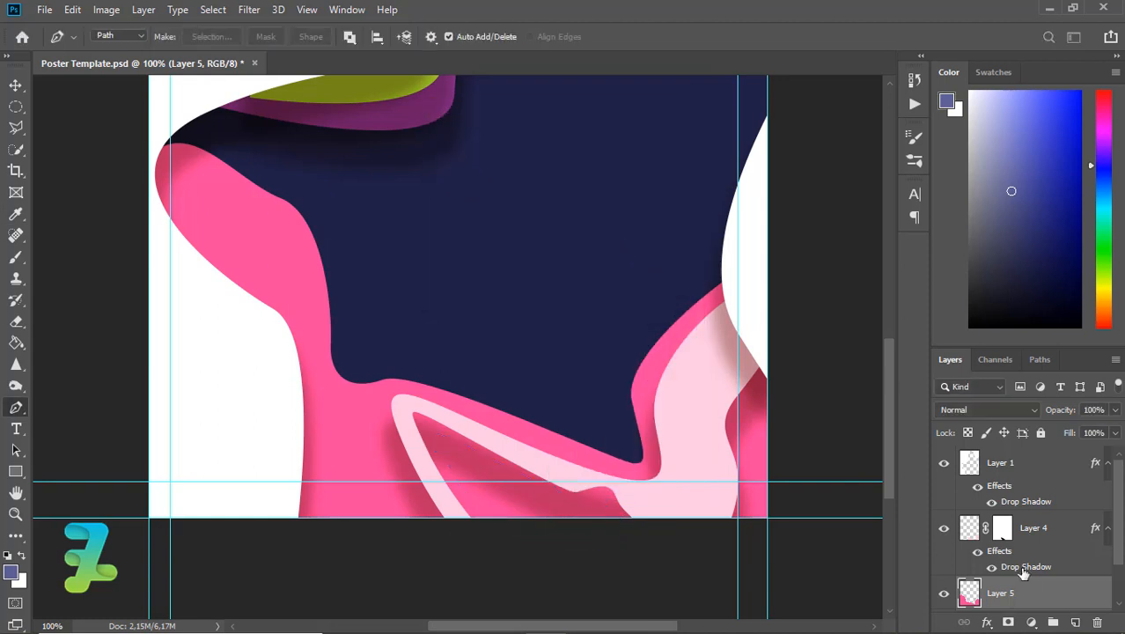
pyautogui.click(16, 259)
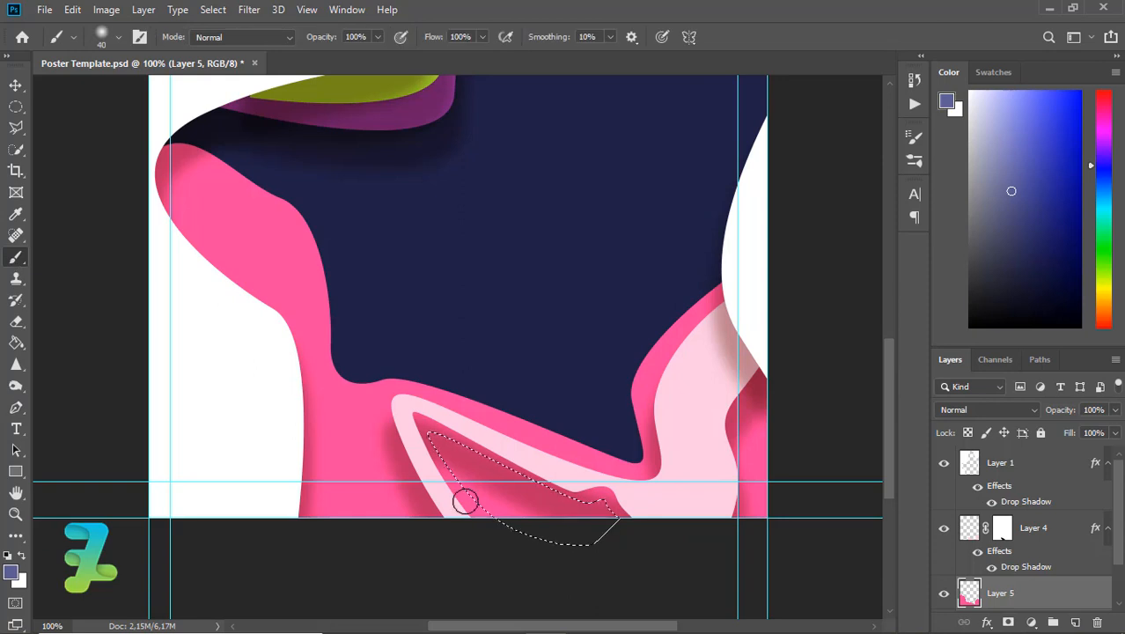
pyautogui.click(1008, 623)
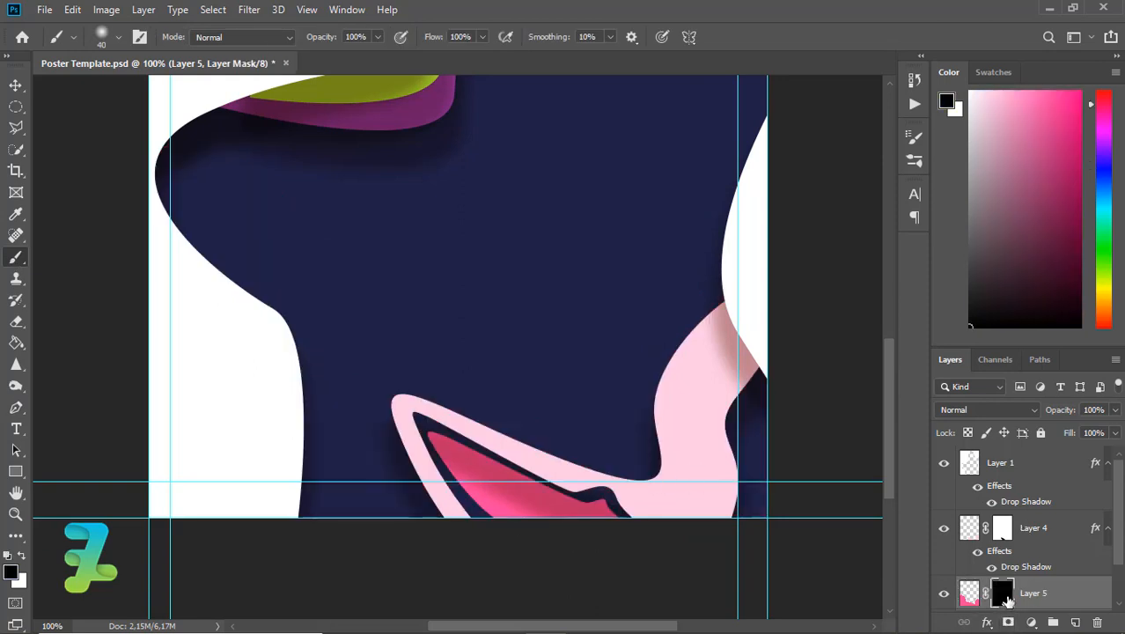
pyautogui.hotkey('ctrl', 'i')
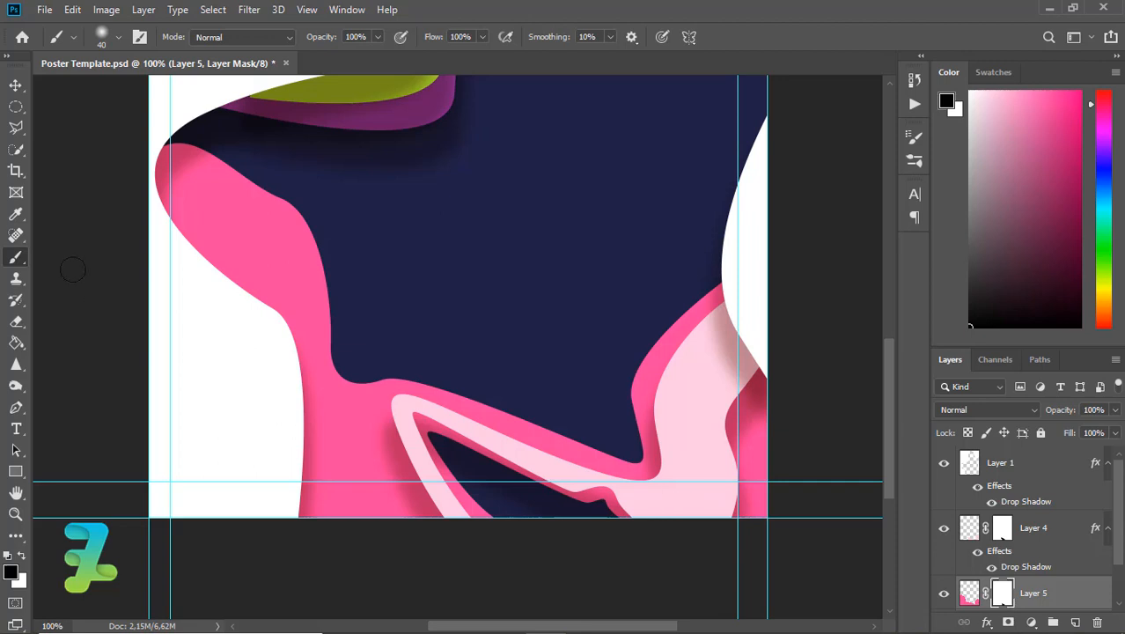
# Draw a closed rounded Pen path inside the upper-left end of the hot pink shape, closing it along the poster's left edge
pyautogui.click(16, 406)
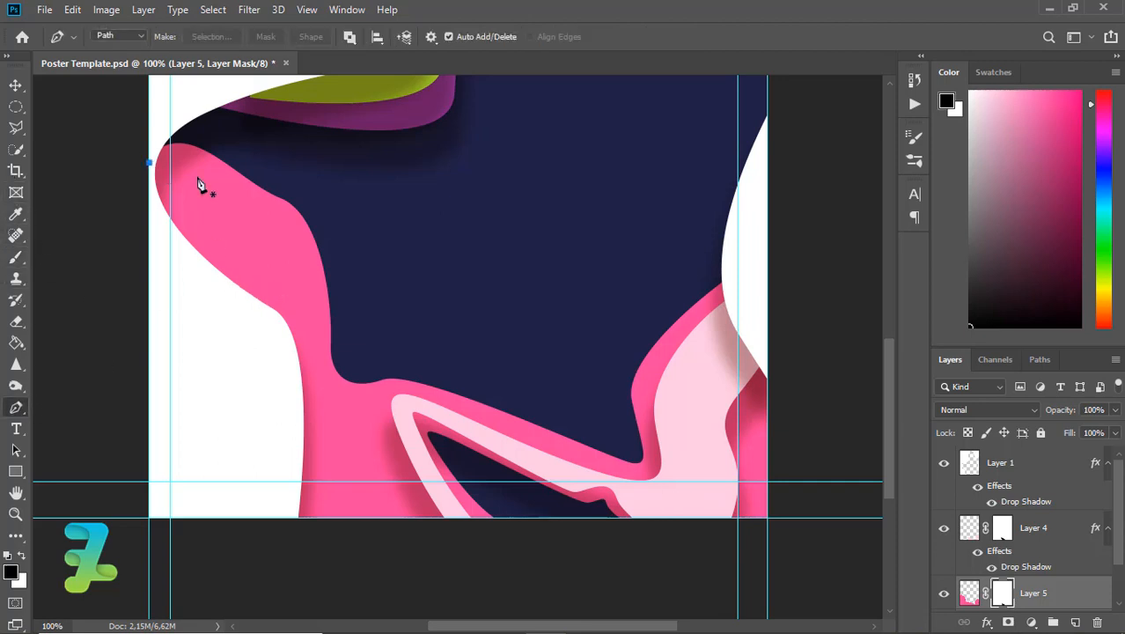
pyautogui.moveTo(243, 195); pyautogui.dragTo(253, 205)
pyautogui.hotkey('ctrl', 'z')
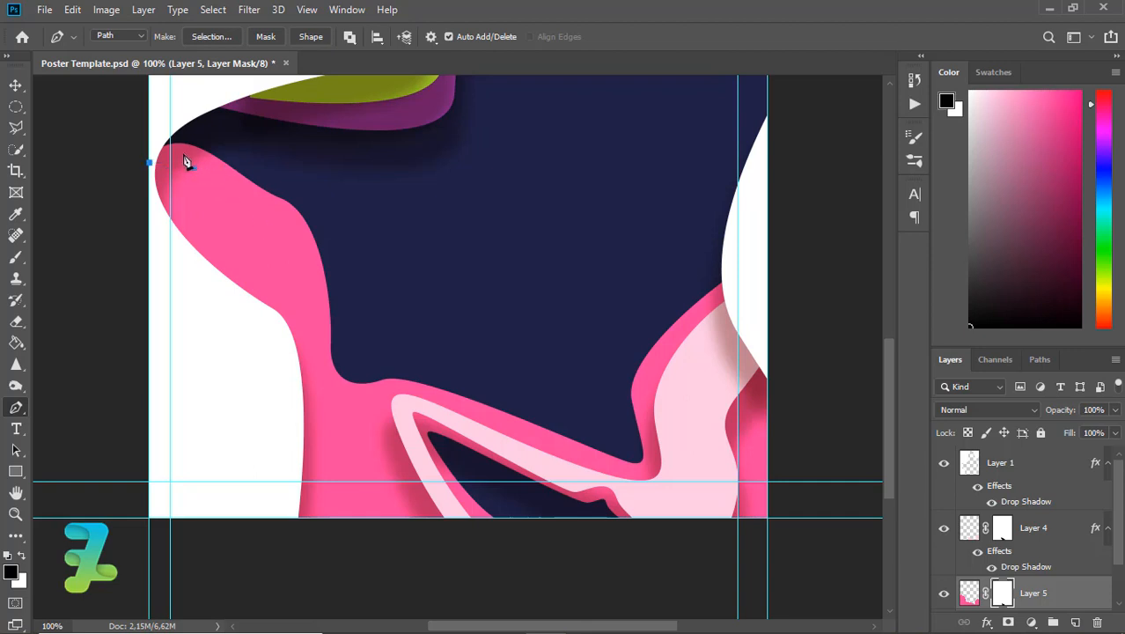
pyautogui.moveTo(253, 194); pyautogui.dragTo(264, 199)
pyautogui.moveTo(244, 293); pyautogui.dragTo(221, 294)
pyautogui.click(181, 274)
pyautogui.click(150, 218)
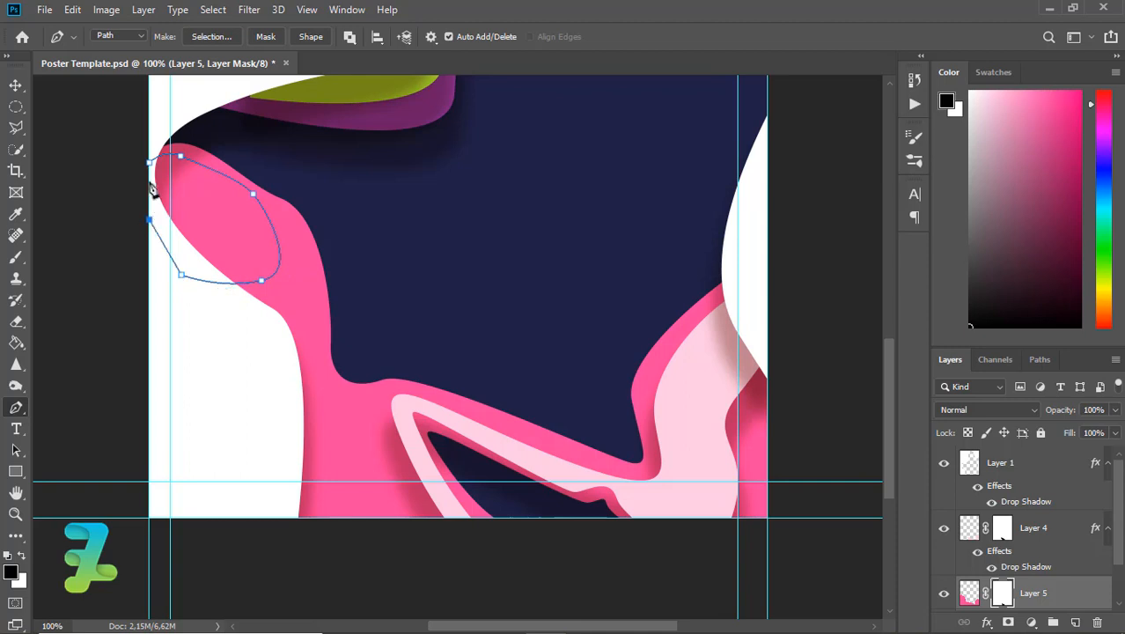
pyautogui.click(150, 162)
# Convert the closed path at the hot pink shape's upper-left end into a selection
pyautogui.rightClick(163, 194)
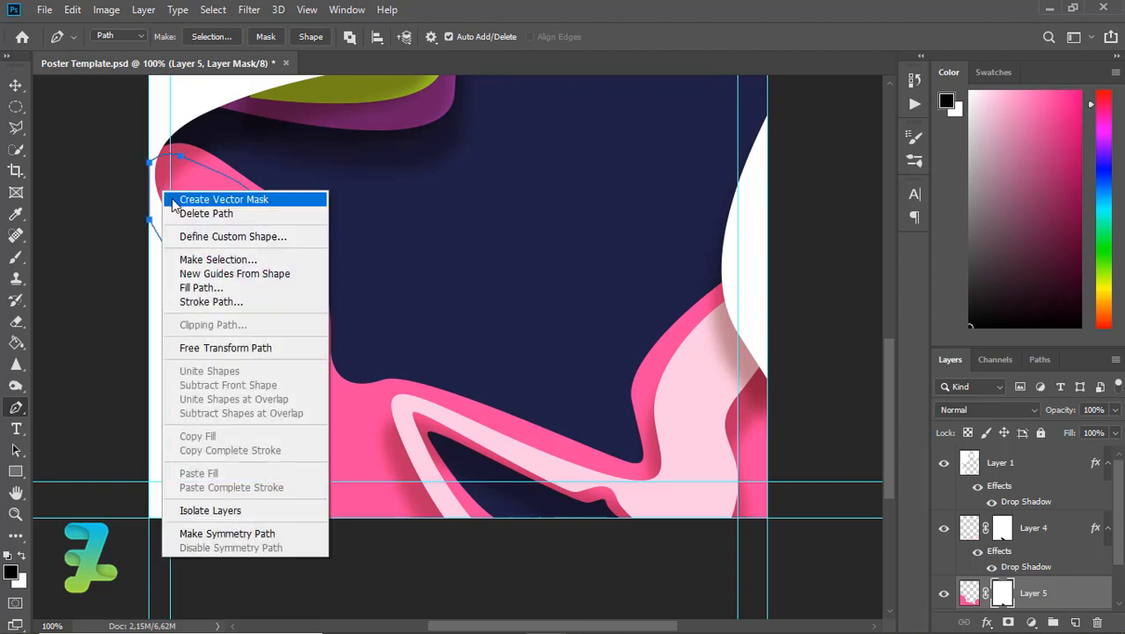
pyautogui.click(180, 256)
pyautogui.press('Return')
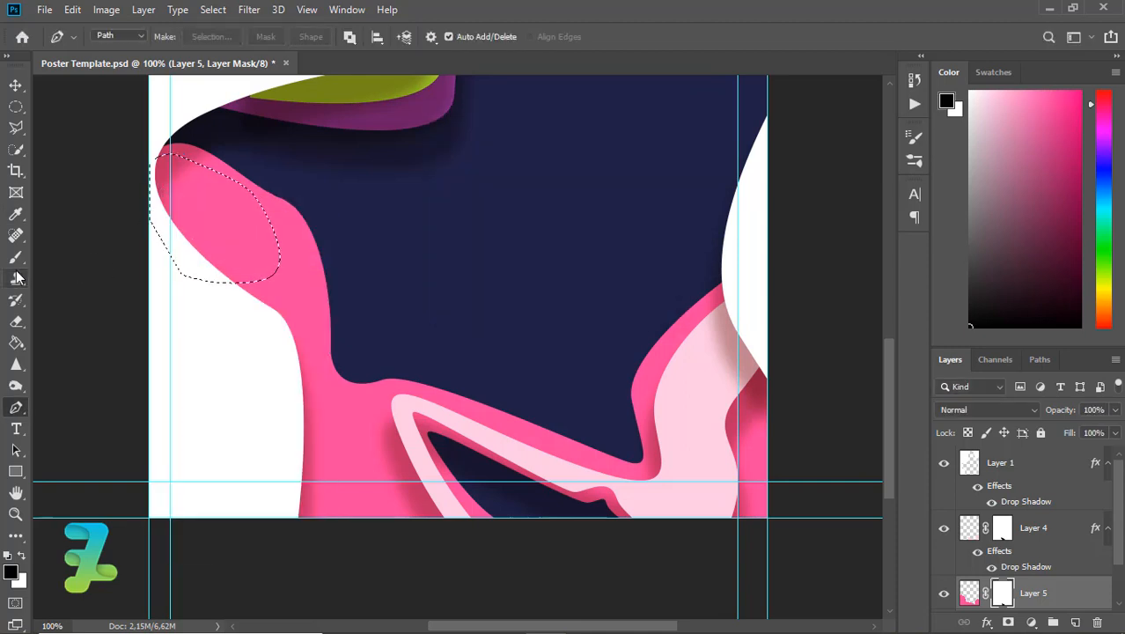
# Paint the selected area black on Layer 5's mask, enlarging the brush to 100, and clear the selection
pyautogui.click(16, 257)
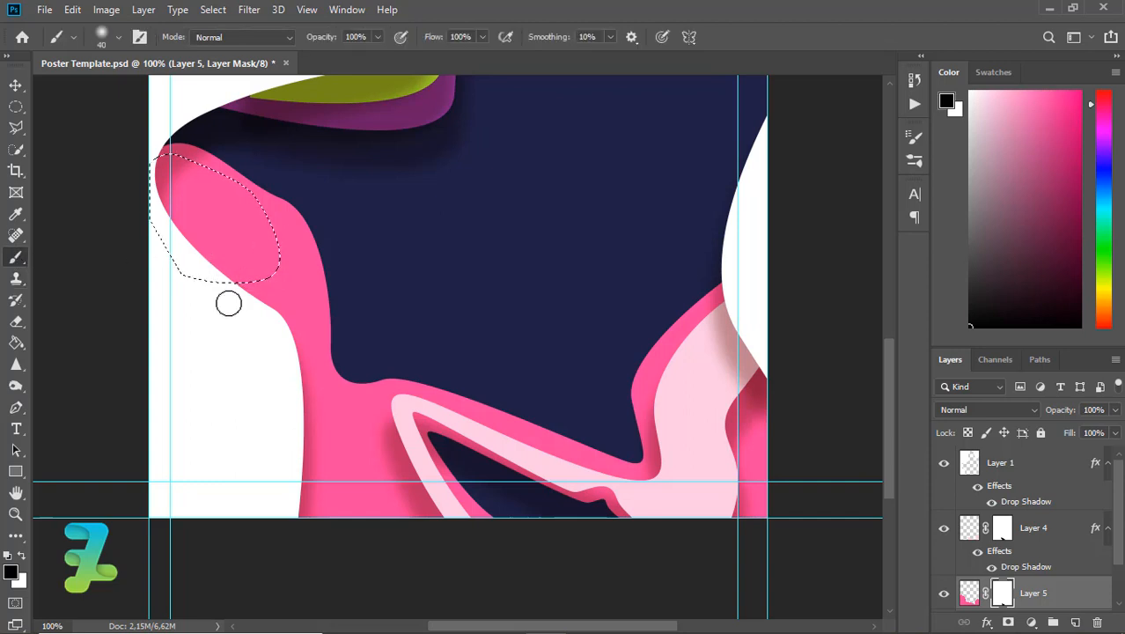
pyautogui.moveTo(284, 239)
pyautogui.mouseDown()
pyautogui.moveTo(229, 299)
pyautogui.moveTo(301, 227)
pyautogui.moveTo(276, 206)
pyautogui.moveTo(293, 136)
pyautogui.moveTo(206, 112)
pyautogui.moveTo(183, 63)
pyautogui.moveTo(196, 156)
pyautogui.moveTo(150, 174)
pyautogui.mouseUp()
pyautogui.press(']')
pyautogui.press(']')
pyautogui.press(']')
pyautogui.press(']')
pyautogui.press(']')
pyautogui.press(']')
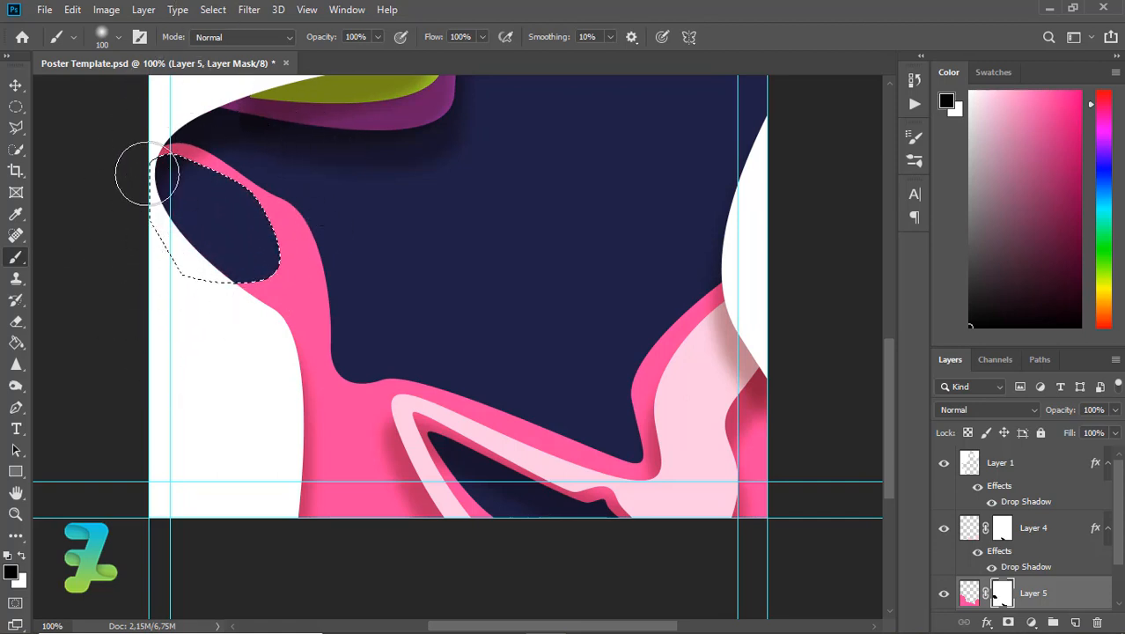
pyautogui.hotkey('ctrl', 'd')
# Paste the copied drop shadow style onto Layer 5
pyautogui.click(16, 86)
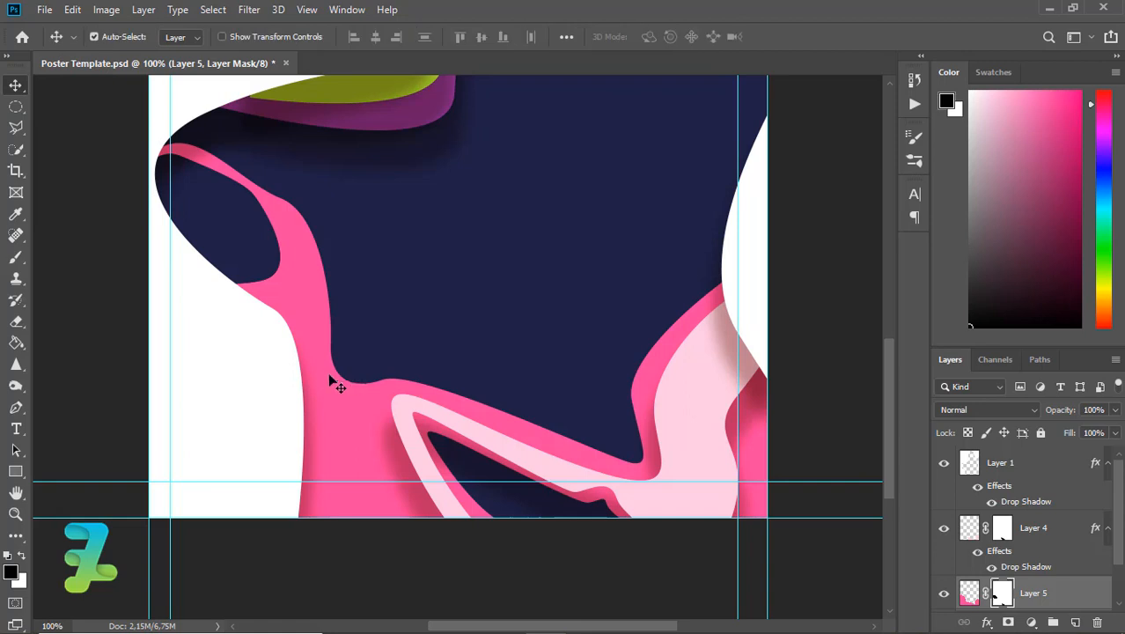
pyautogui.rightClick(1085, 596)
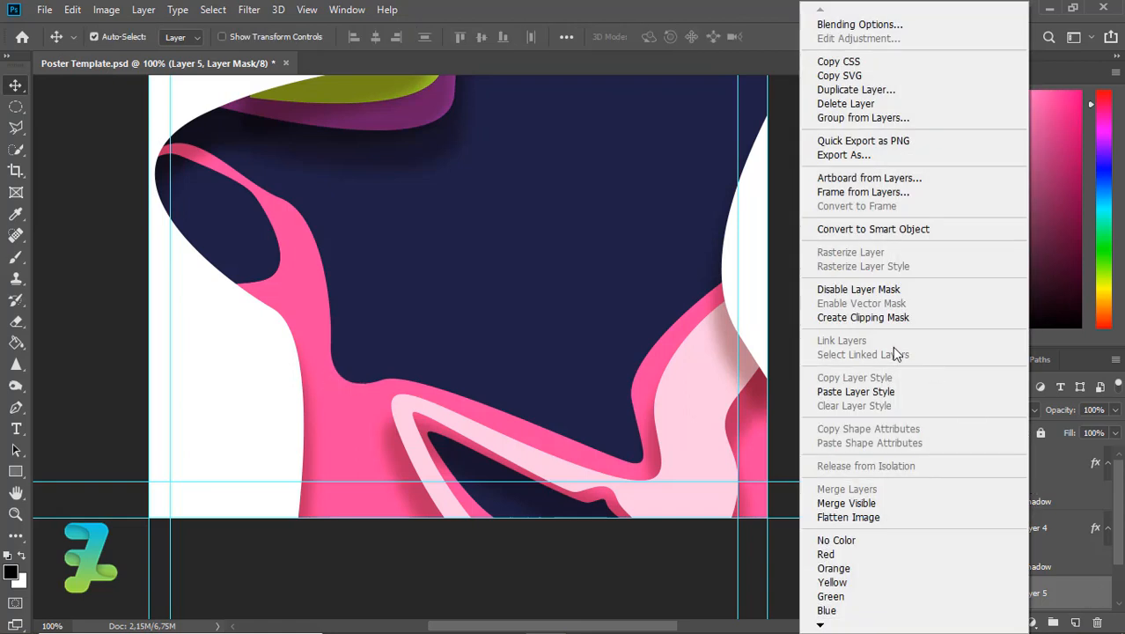
pyautogui.click(876, 390)
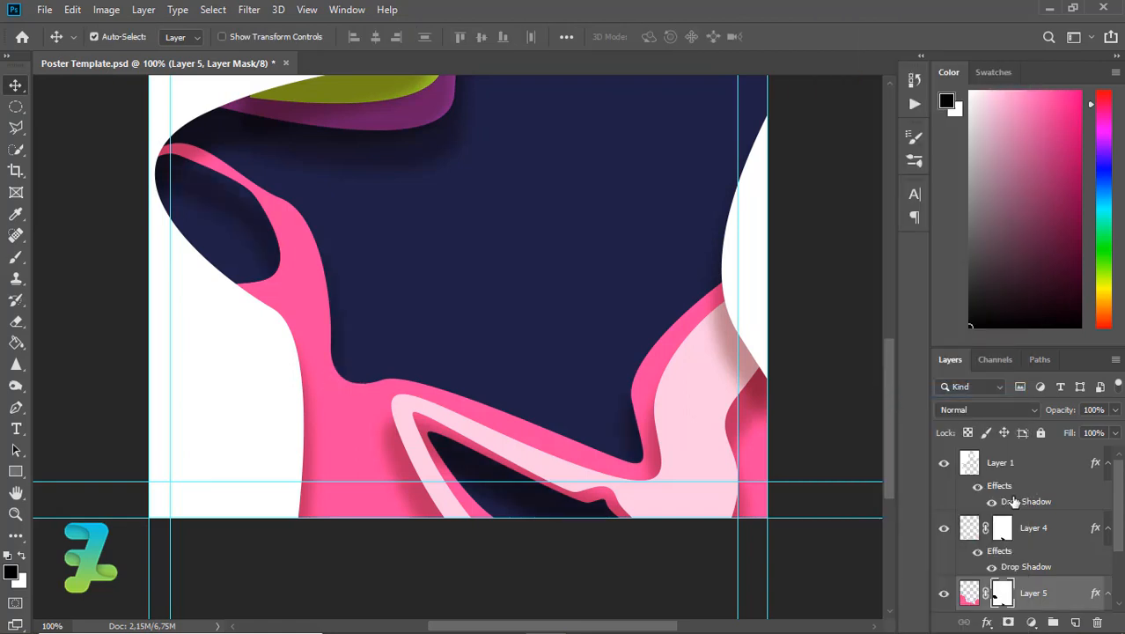
# Add a layer above Group 1 and draw a curved Pen path from the right white shape along and just outside the hot pink shape's upper edge
pyautogui.scroll(-4, 1114, 529)
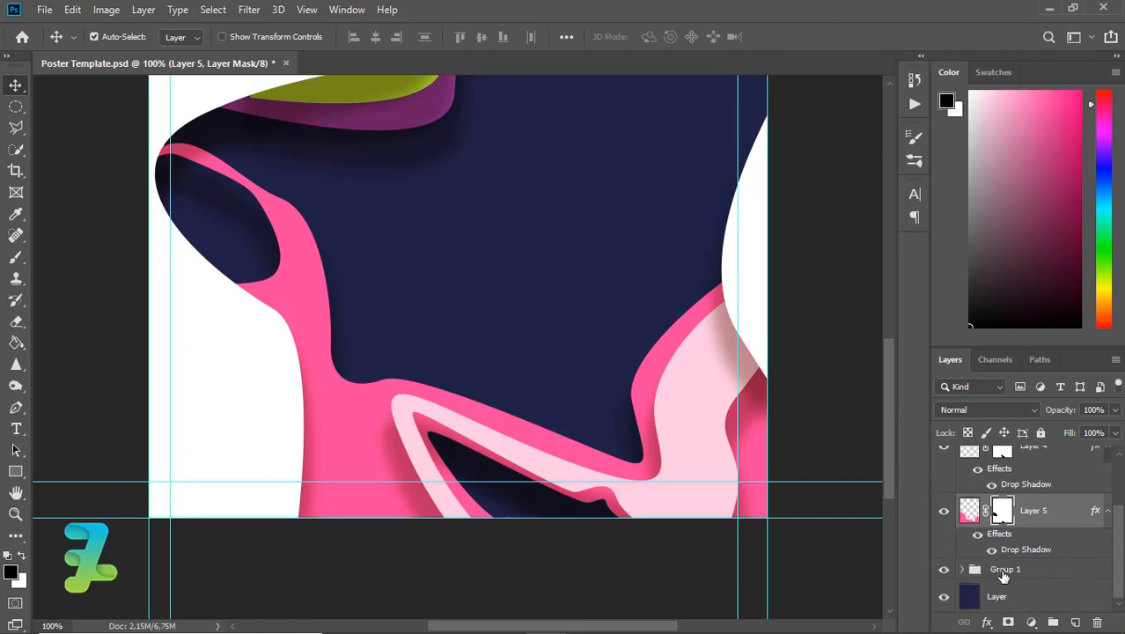
pyautogui.click(1031, 570)
pyautogui.click(1076, 623)
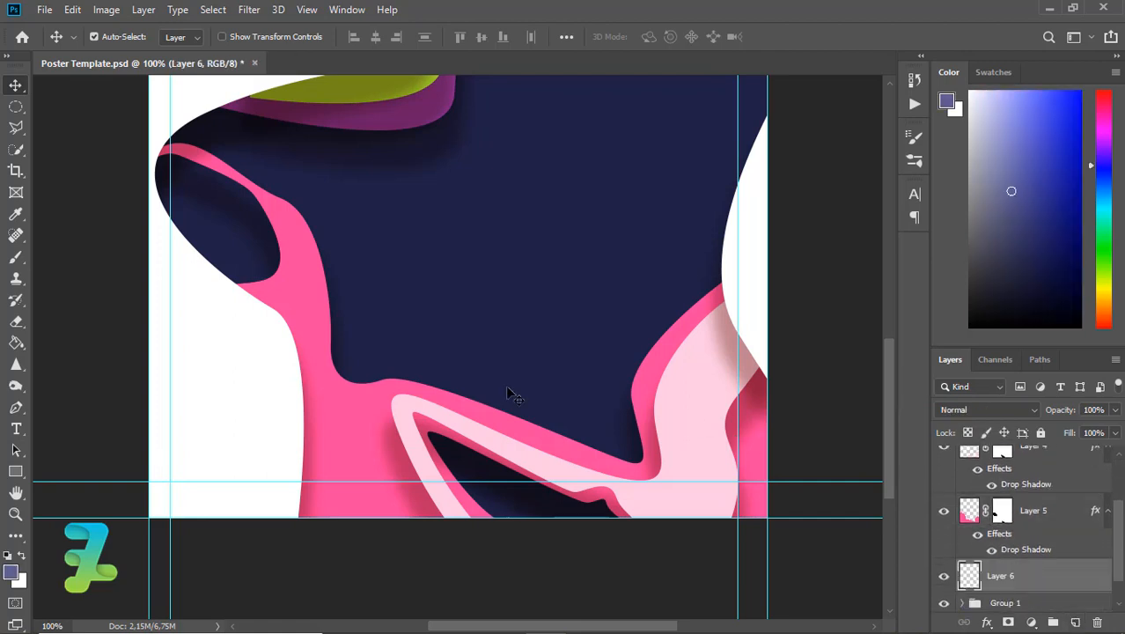
pyautogui.click(16, 407)
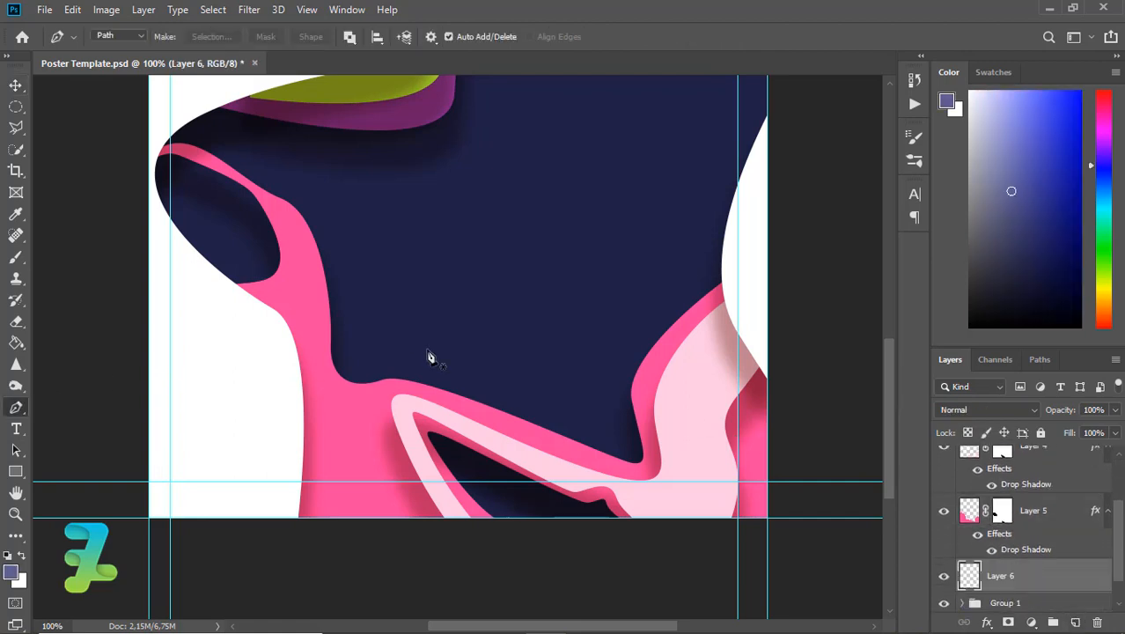
pyautogui.click(725, 259)
pyautogui.moveTo(632, 339); pyautogui.dragTo(617, 370)
pyautogui.moveTo(621, 410); pyautogui.dragTo(479, 388)
pyautogui.hotkey('ctrl', 'z')
pyautogui.click(630, 447)
pyautogui.hotkey('ctrl', 'z')
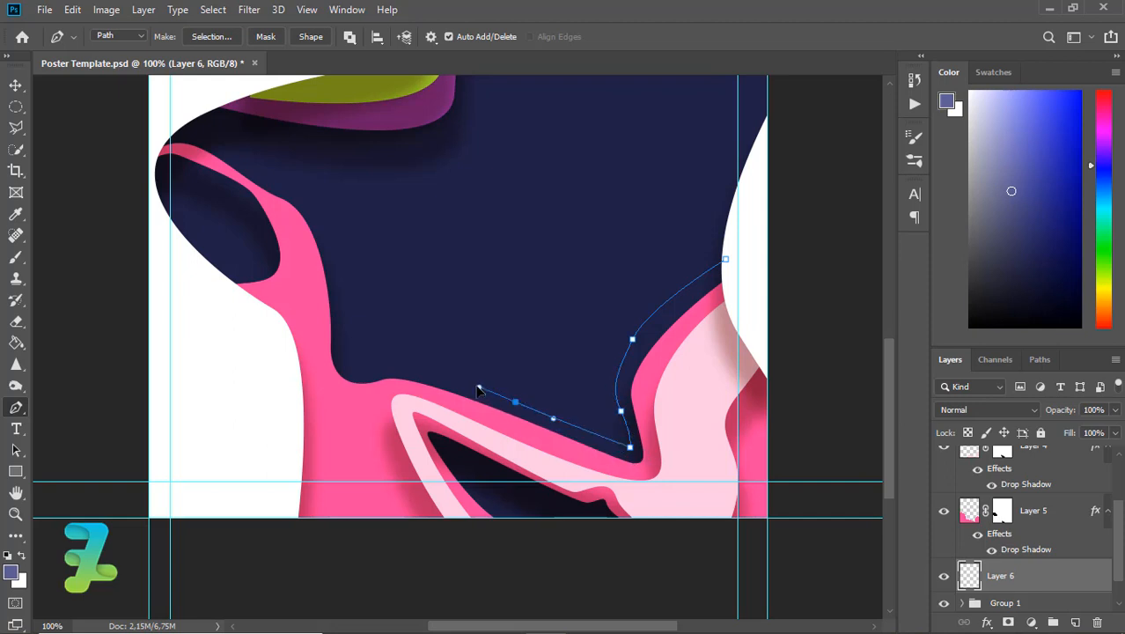
pyautogui.moveTo(401, 363); pyautogui.dragTo(343, 325)
pyautogui.hotkey('ctrl', 'z')
pyautogui.moveTo(323, 204); pyautogui.dragTo(300, 194)
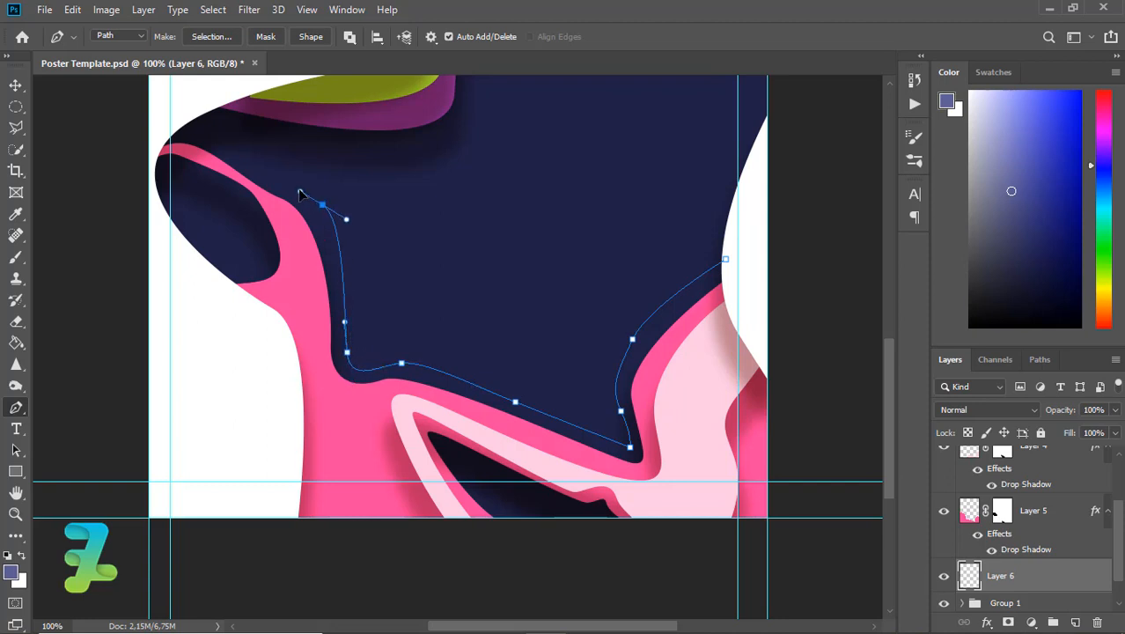
# Continue the path up to the poster's left edge, around outside the canvas below, and back to its starting point to close it
pyautogui.moveTo(240, 161); pyautogui.dragTo(229, 155)
pyautogui.moveTo(171, 121); pyautogui.dragTo(148, 130)
pyautogui.click(114, 327)
pyautogui.click(114, 518)
pyautogui.click(184, 585)
pyautogui.moveTo(738, 574); pyautogui.dragTo(820, 552)
pyautogui.click(826, 354)
pyautogui.click(798, 269)
pyautogui.click(729, 268)
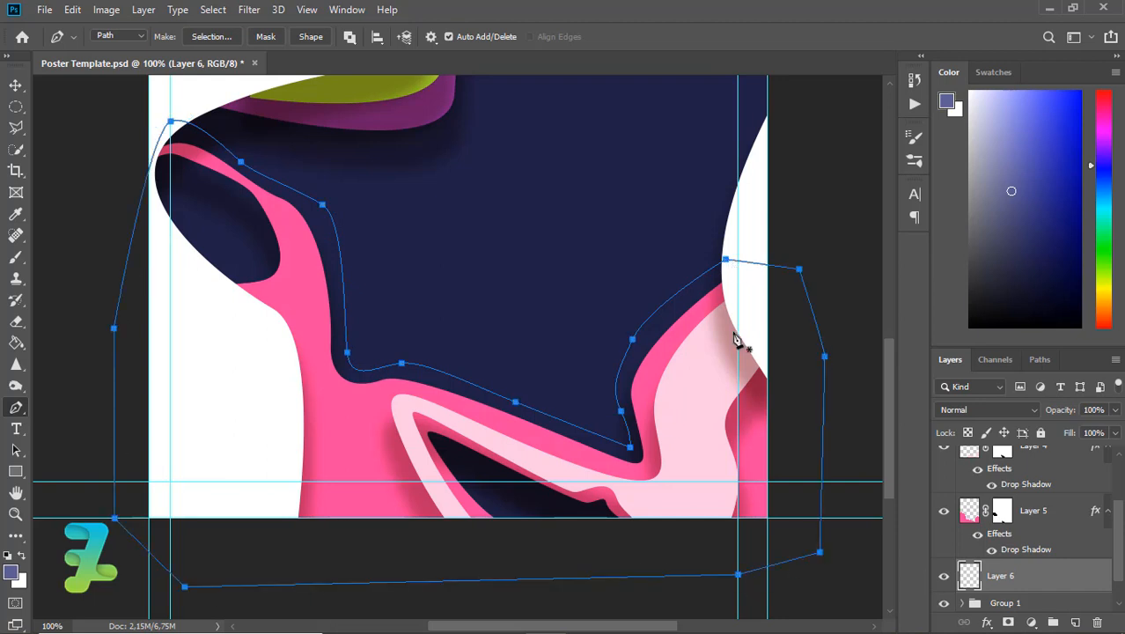
# Fill the closed path on Layer 6 with dark purple 6a1c62 at 100% opacity
pyautogui.rightClick(740, 334)
pyautogui.click(766, 363)
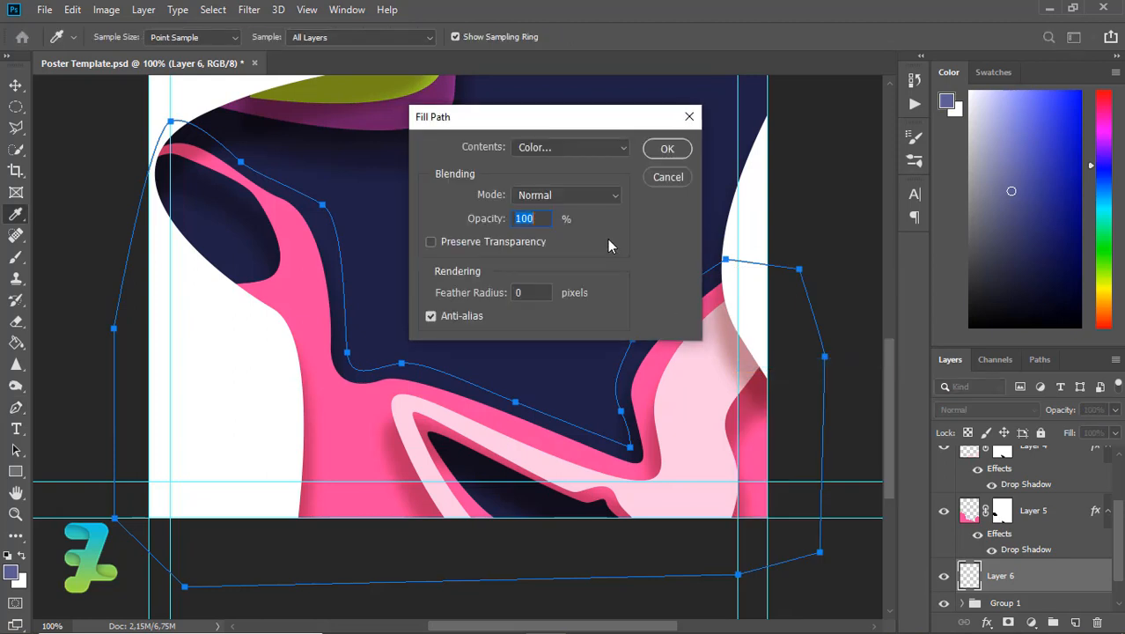
pyautogui.click(573, 148)
pyautogui.click(560, 191)
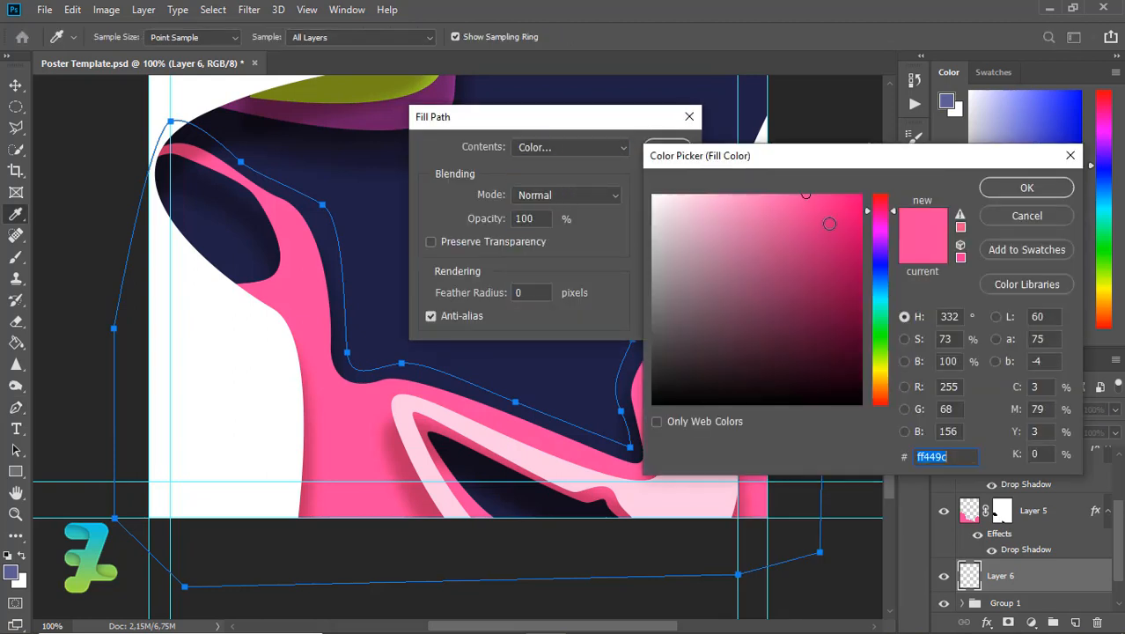
pyautogui.click(804, 314)
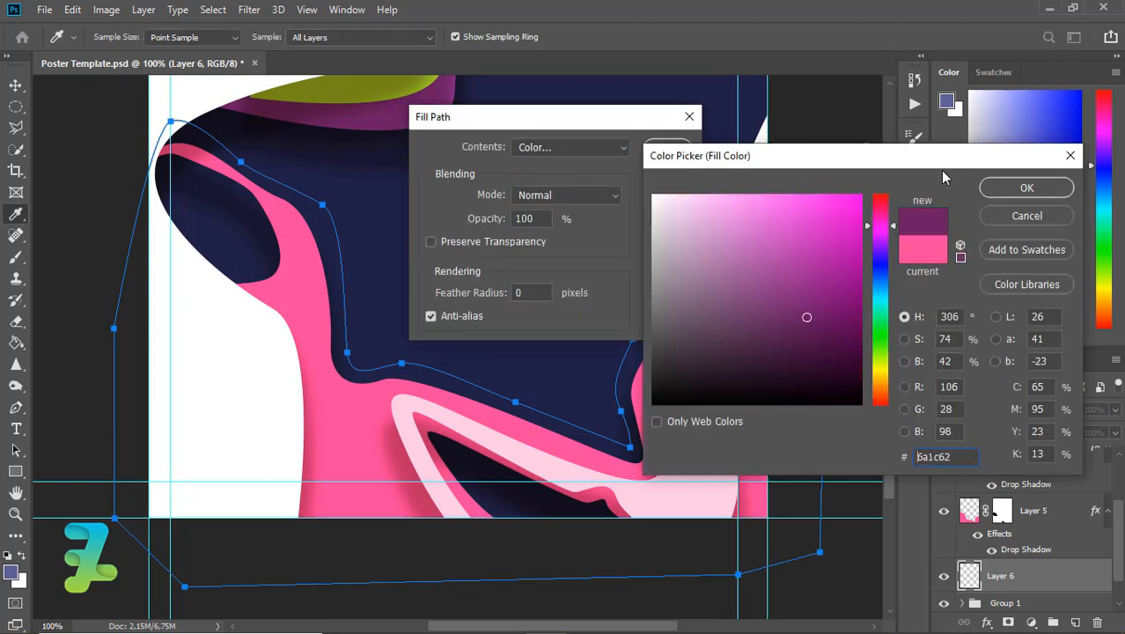
pyautogui.click(1027, 188)
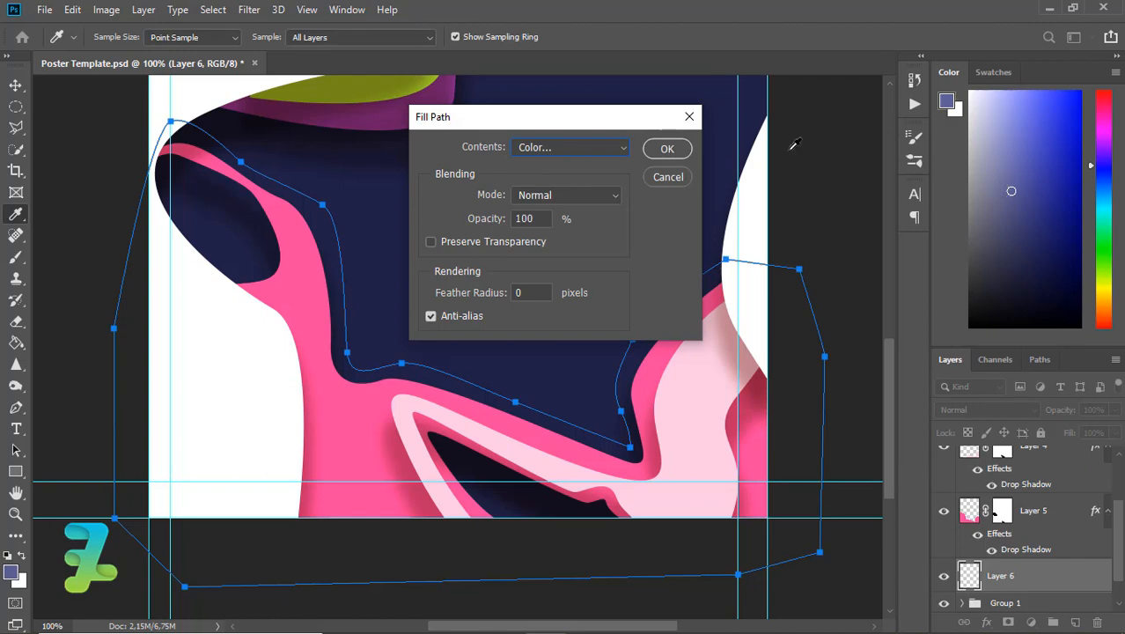
pyautogui.click(668, 150)
pyautogui.press('p')
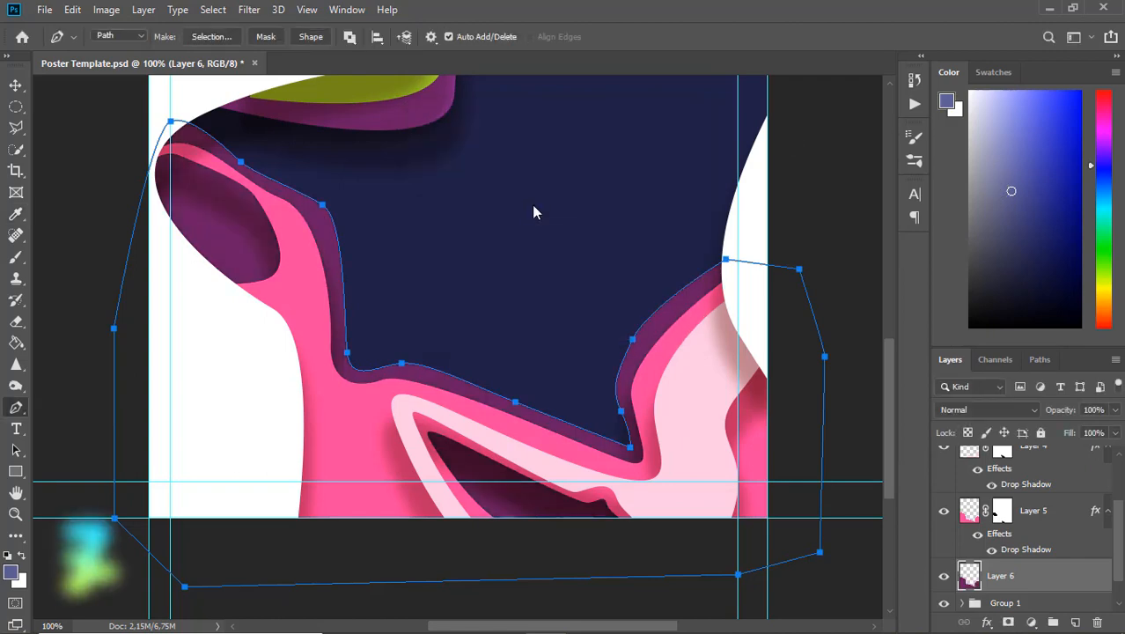
# Delete the used path and draw a closed Pen path just inside the pointed dark purple opening at the poster's bottom edge
pyautogui.rightClick(536, 211)
pyautogui.click(578, 228)
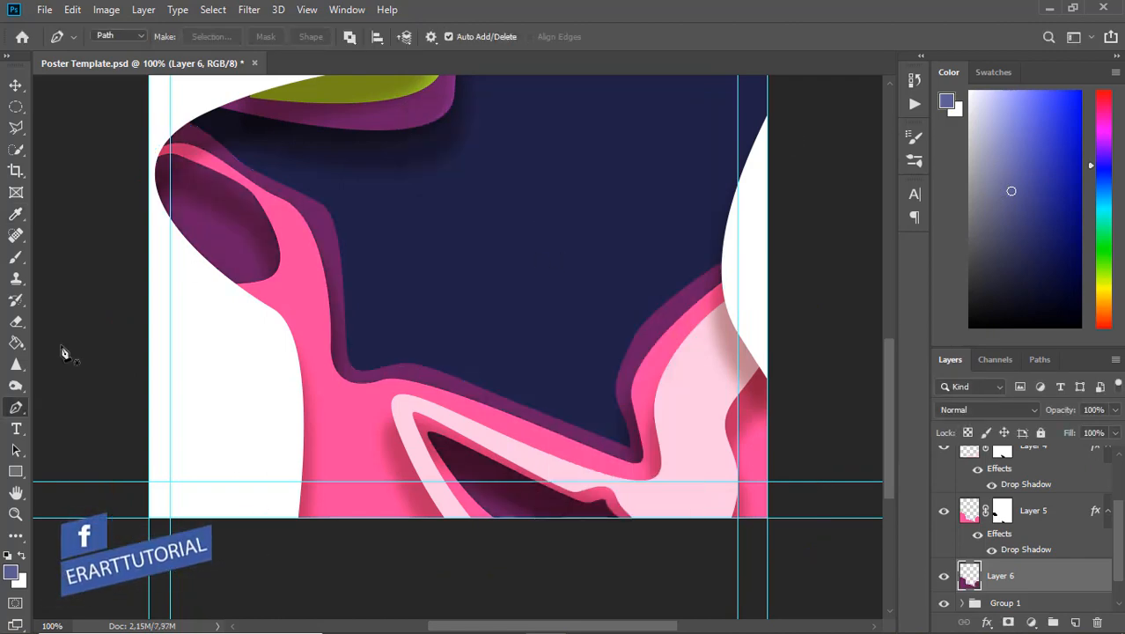
pyautogui.click(600, 512)
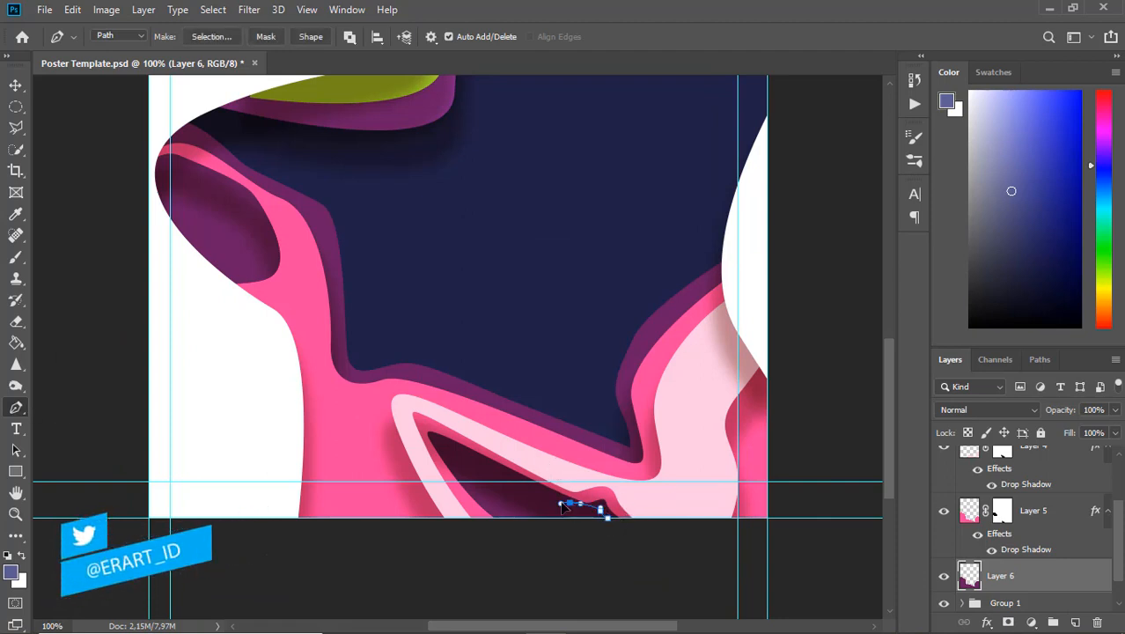
pyautogui.moveTo(572, 505); pyautogui.dragTo(601, 511)
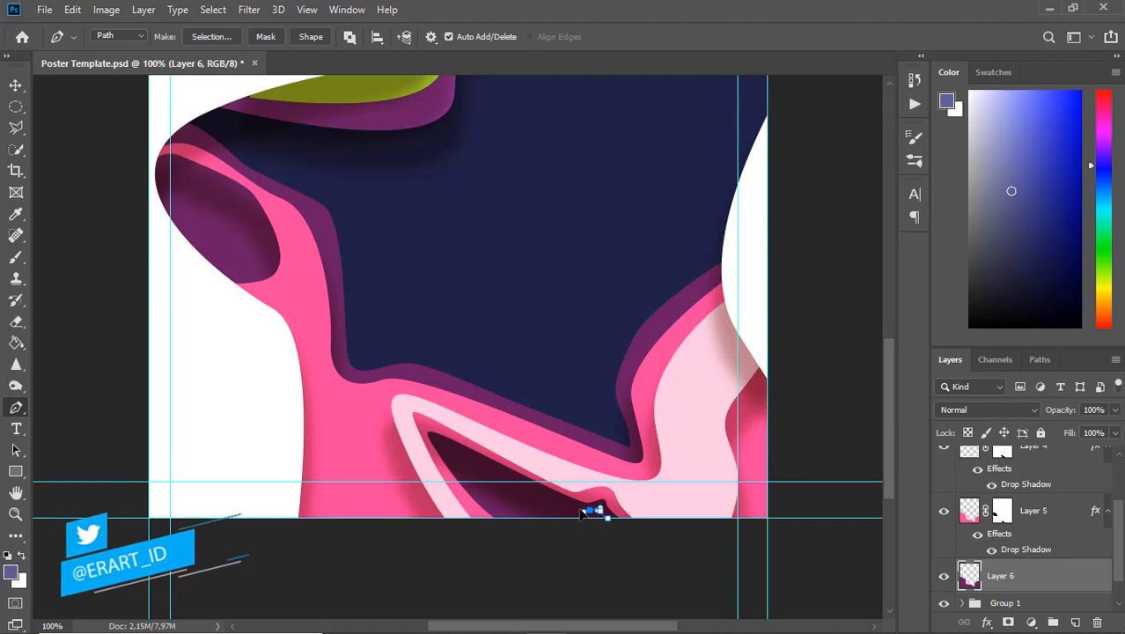
pyautogui.click(448, 446)
pyautogui.moveTo(514, 510); pyautogui.dragTo(526, 521)
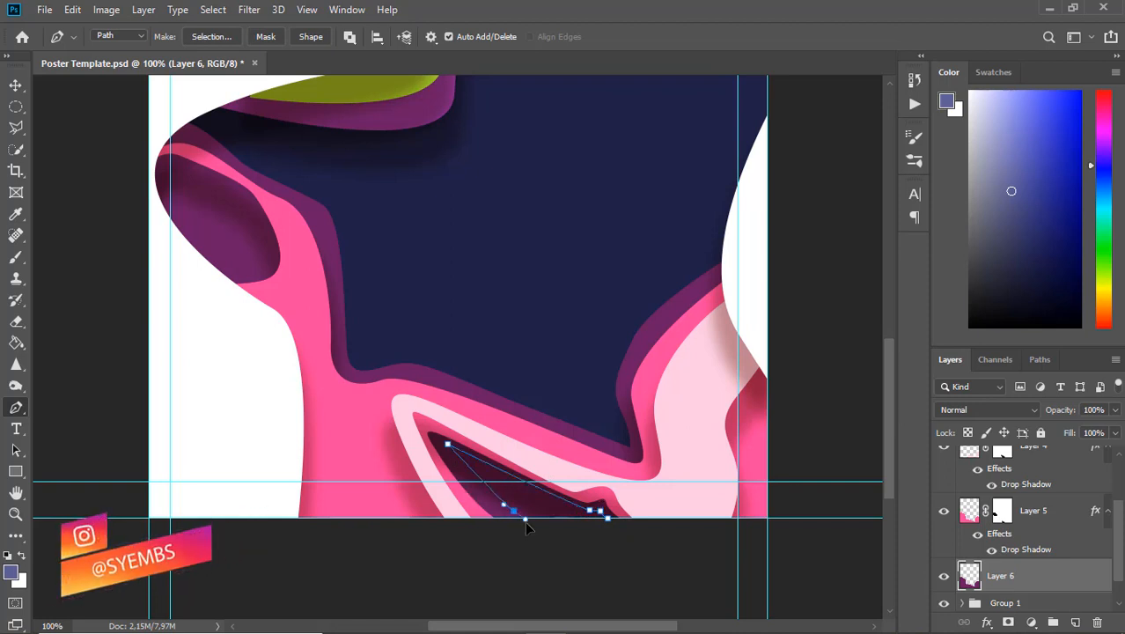
pyautogui.hotkey('ctrl', 'z')
pyautogui.moveTo(438, 445); pyautogui.dragTo(450, 458)
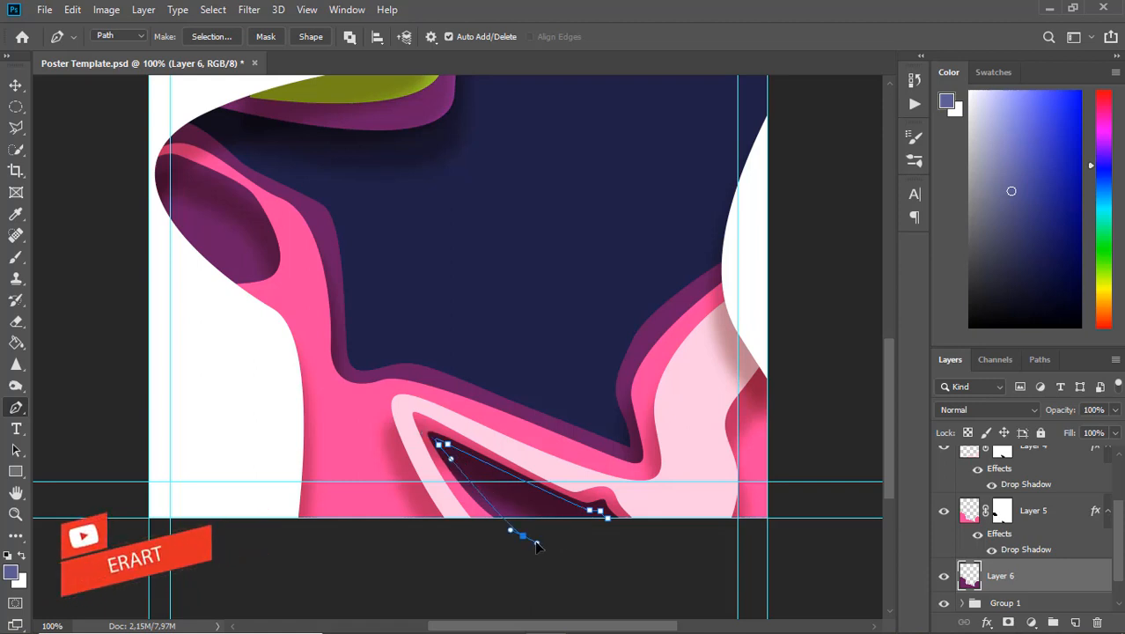
pyautogui.click(600, 538)
pyautogui.rightClick(611, 523)
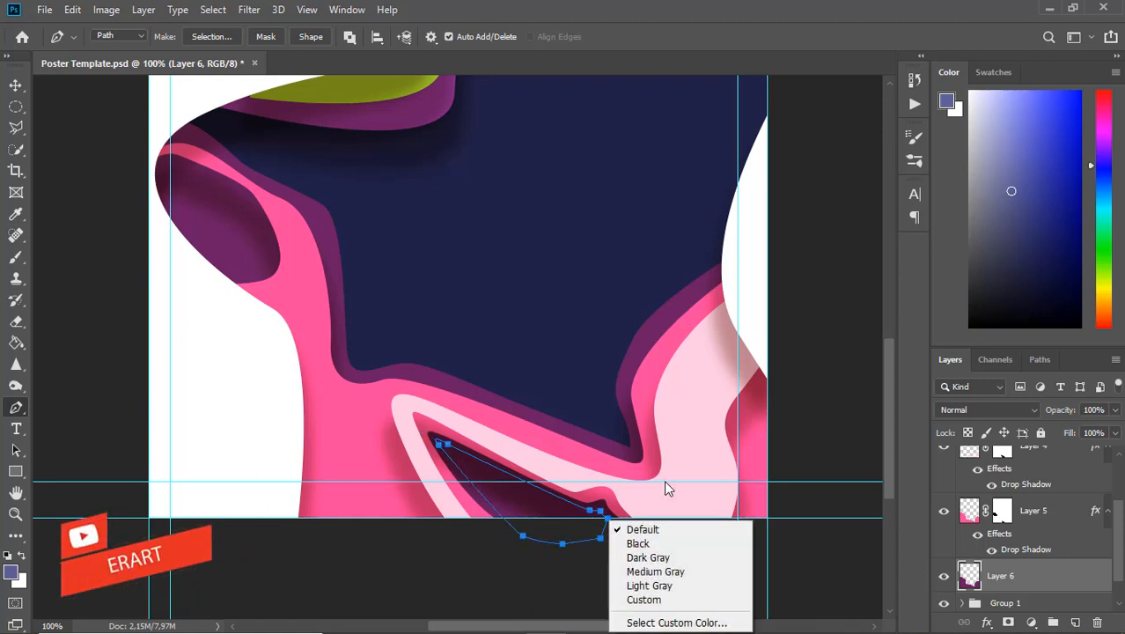
pyautogui.press('Escape')
# Convert the path to a selection, add it to Layer 6 as a layer mask, and invert the mask to cut out that area
pyautogui.rightClick(504, 491)
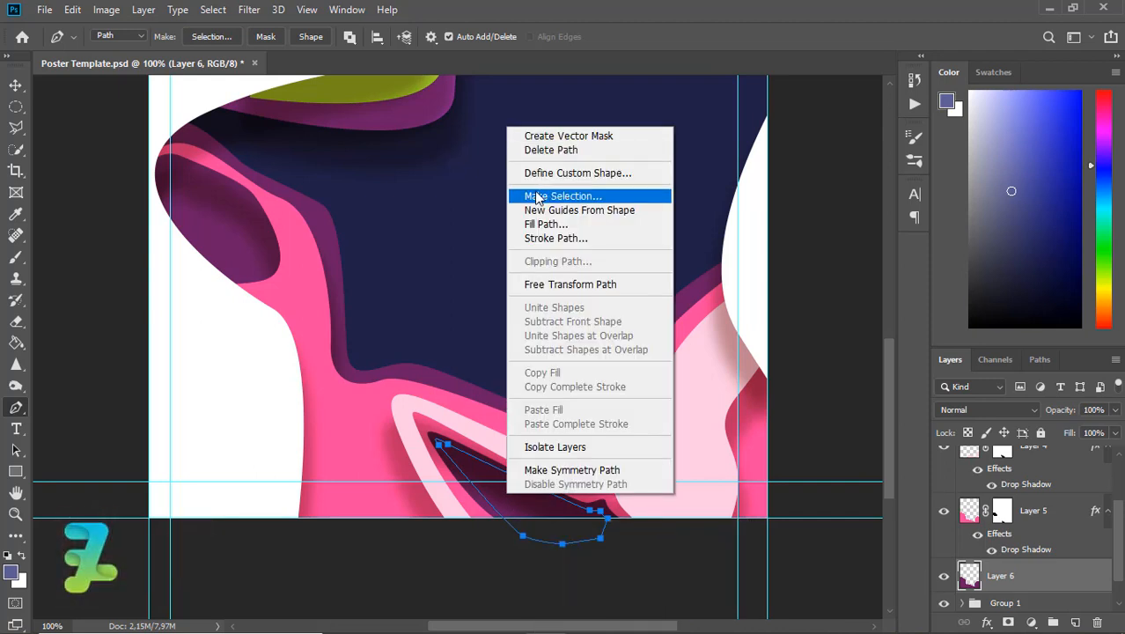
pyautogui.click(534, 192)
pyautogui.press('Return')
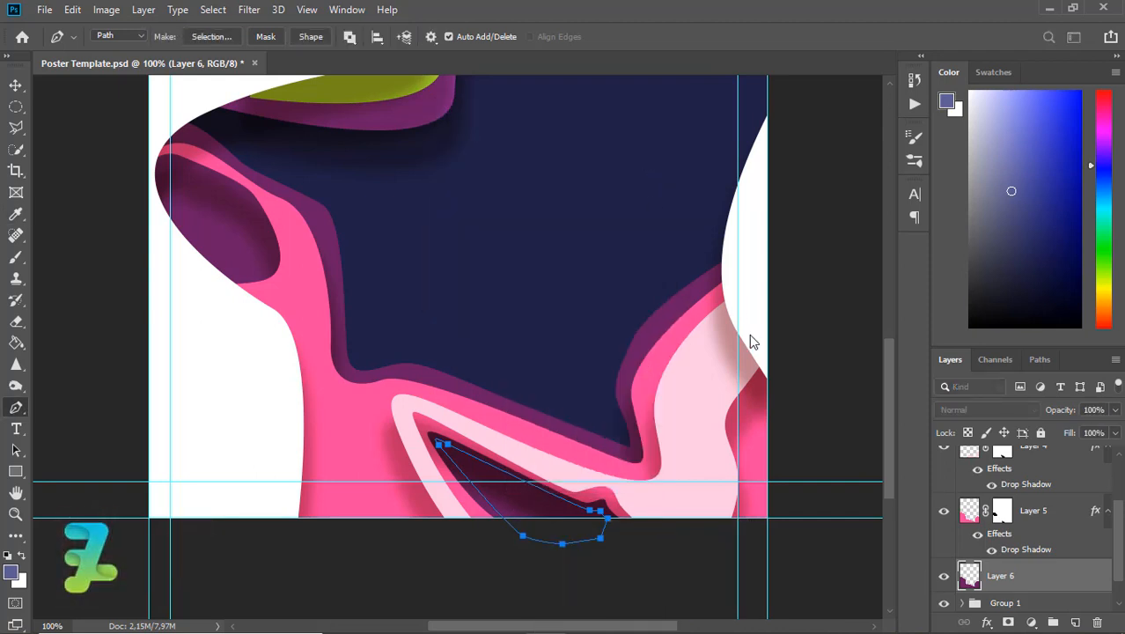
pyautogui.click(1008, 622)
pyautogui.rightClick(515, 444)
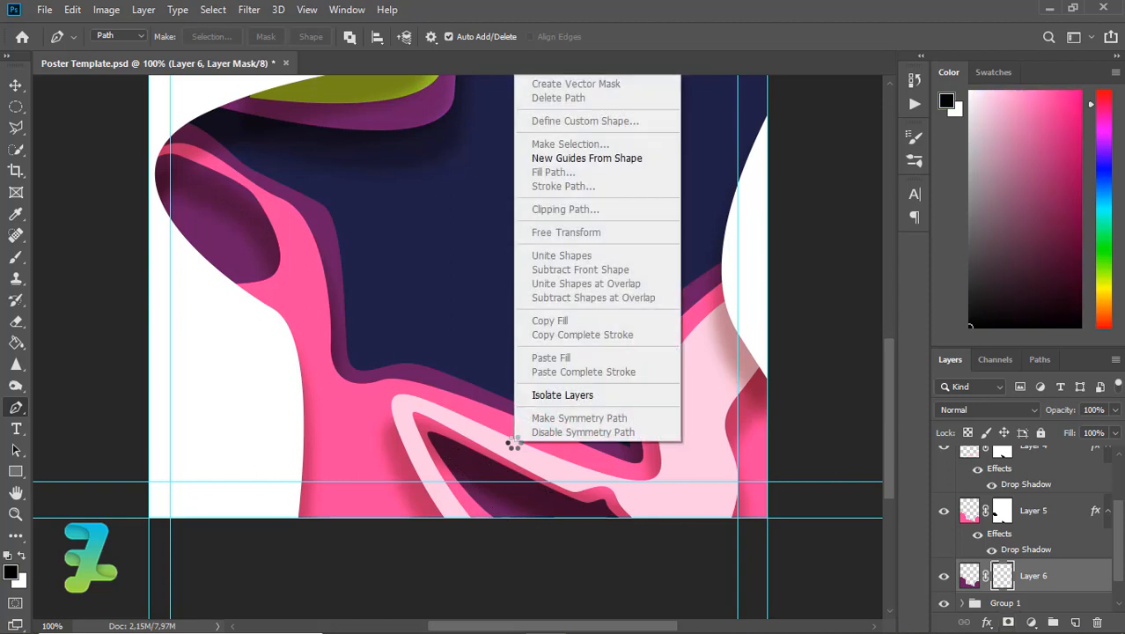
pyautogui.click(1006, 577)
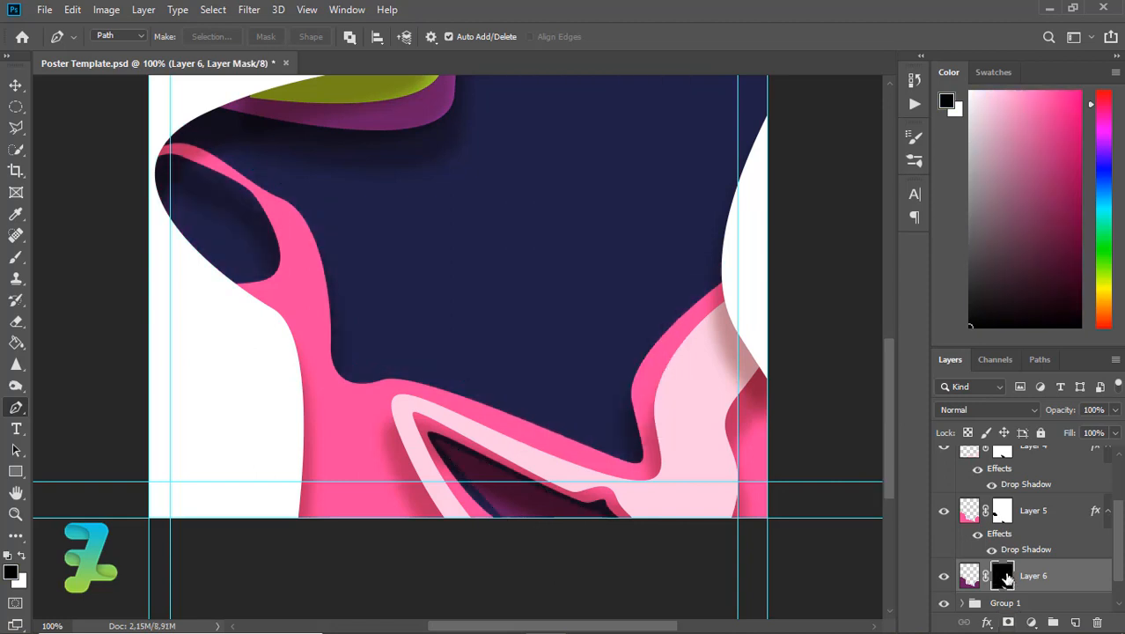
pyautogui.hotkey('ctrl', 'i')
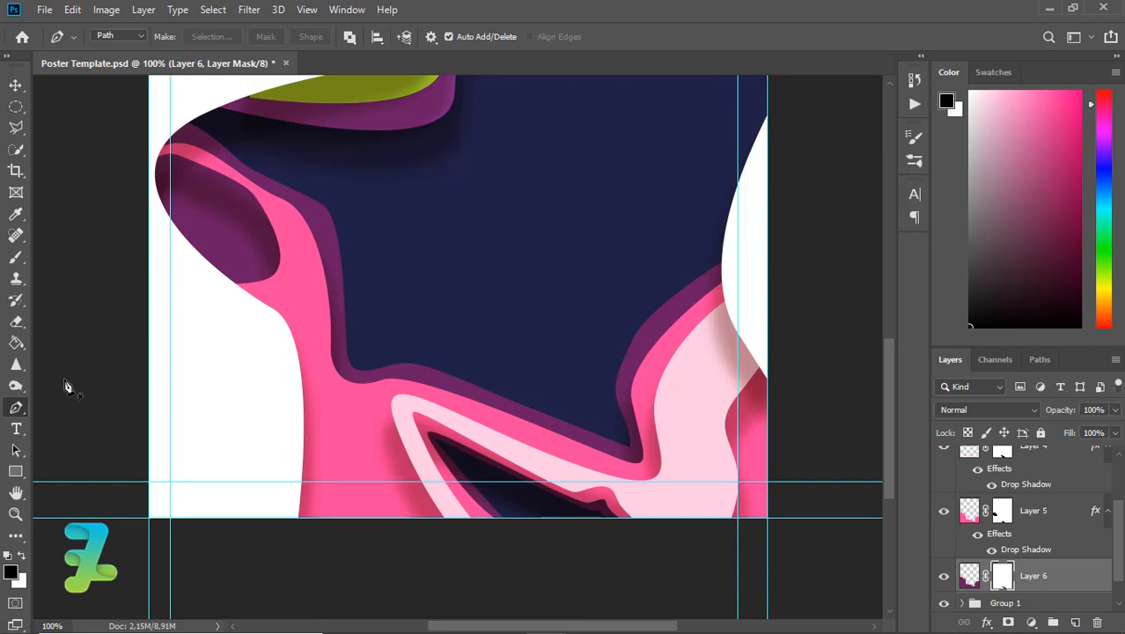
# Draw a closed oval Pen path just inside the dark purple opening near the poster's left edge
pyautogui.click(244, 220)
pyautogui.moveTo(199, 180); pyautogui.dragTo(180, 202)
pyautogui.hotkey('ctrl', 'z')
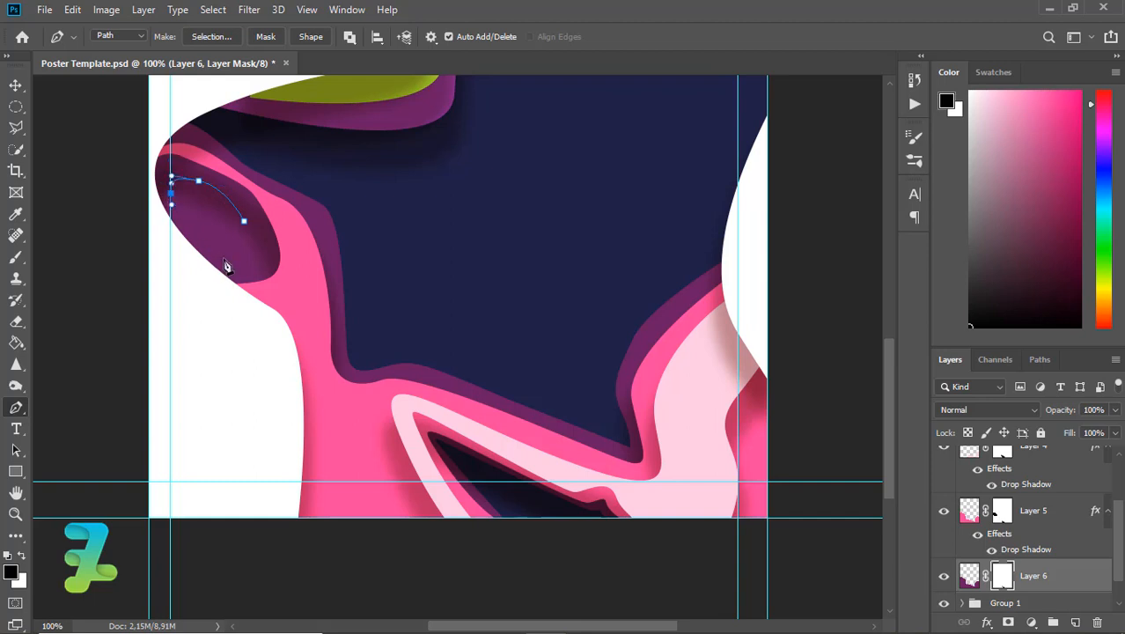
pyautogui.moveTo(262, 265); pyautogui.dragTo(241, 207)
# Convert the oval path to a selection, brush it out in black on Layer 6's mask, and deselect
pyautogui.rightClick(220, 218)
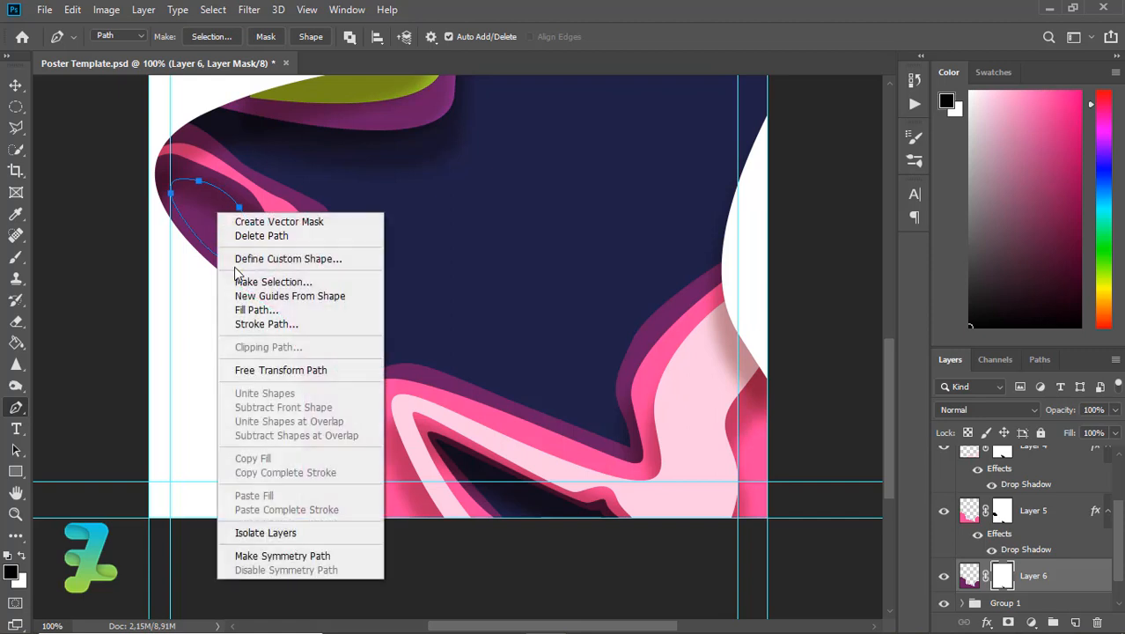
pyautogui.click(235, 282)
pyautogui.press('Return')
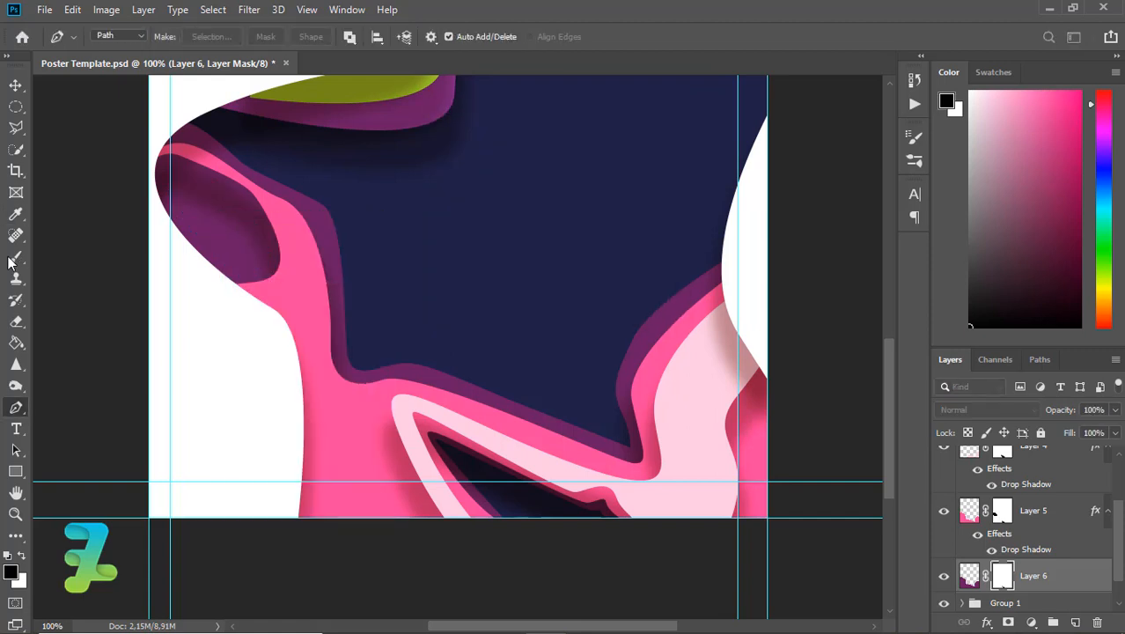
pyautogui.click(15, 257)
pyautogui.moveTo(221, 221)
pyautogui.mouseDown()
pyautogui.moveTo(146, 177)
pyautogui.moveTo(213, 230)
pyautogui.mouseUp()
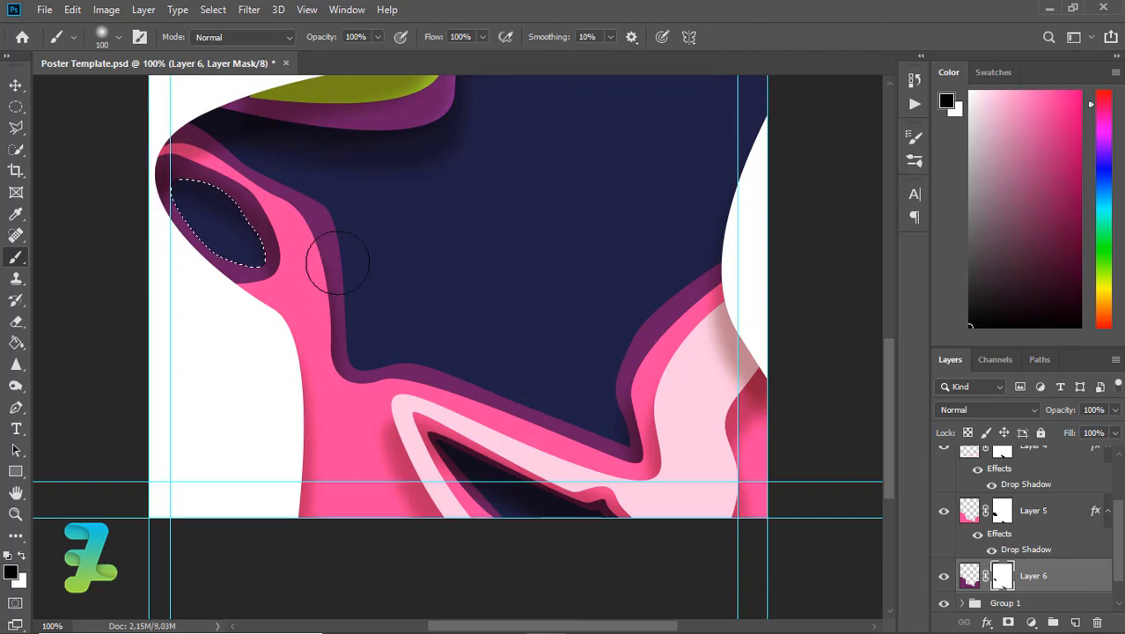
pyautogui.hotkey('ctrl', 'd')
# Paste the copied drop shadow style onto Layer 6
pyautogui.click(16, 84)
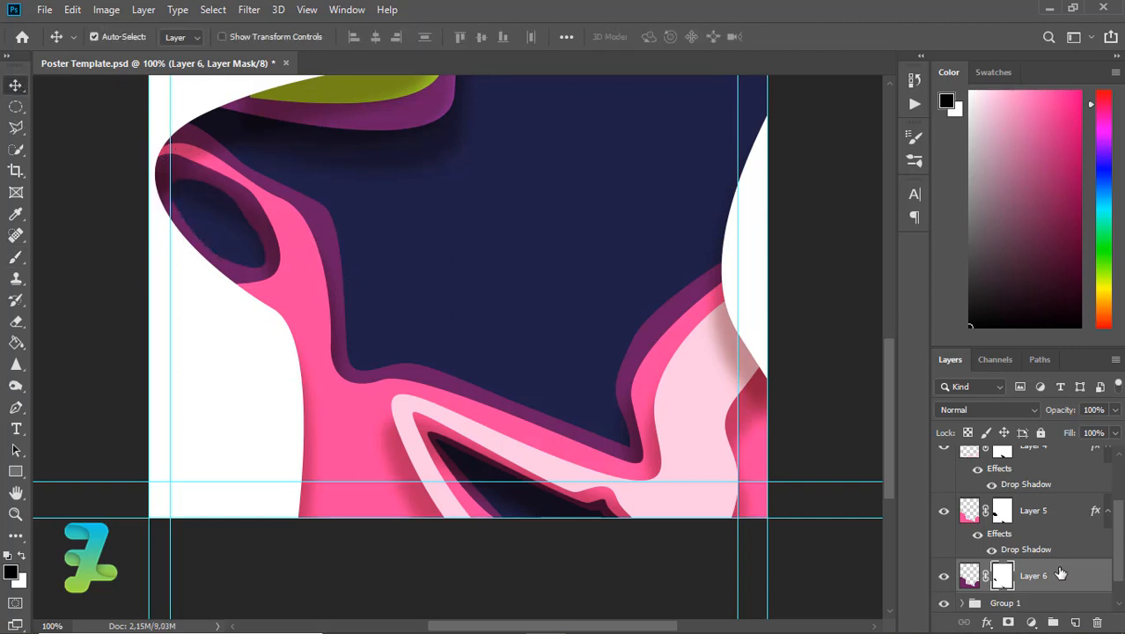
pyautogui.rightClick(1056, 574)
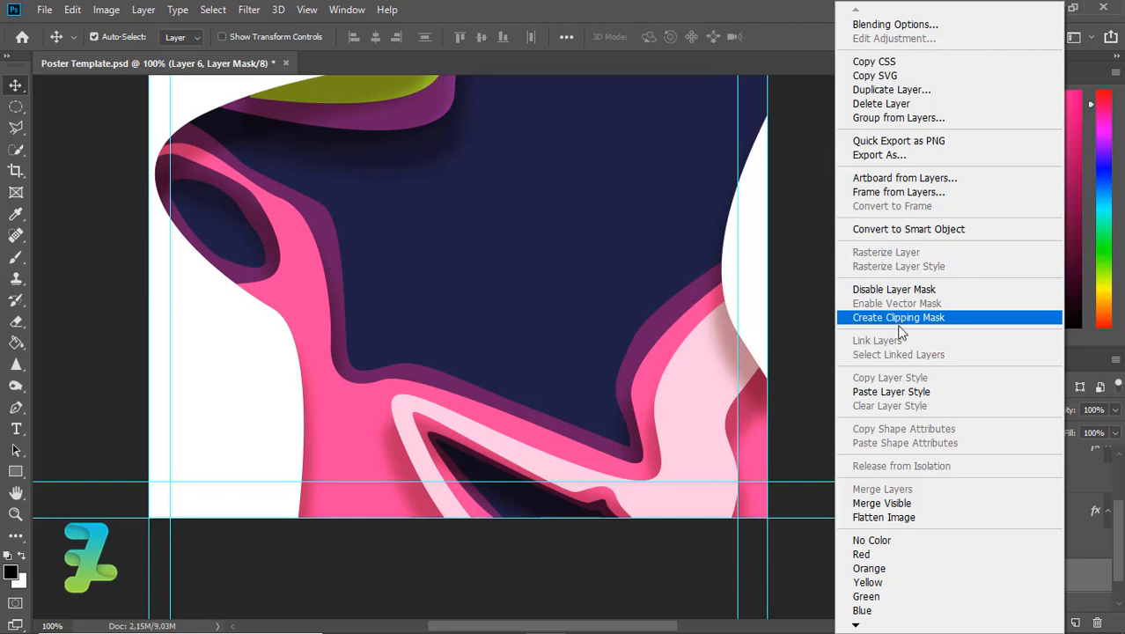
pyautogui.click(898, 391)
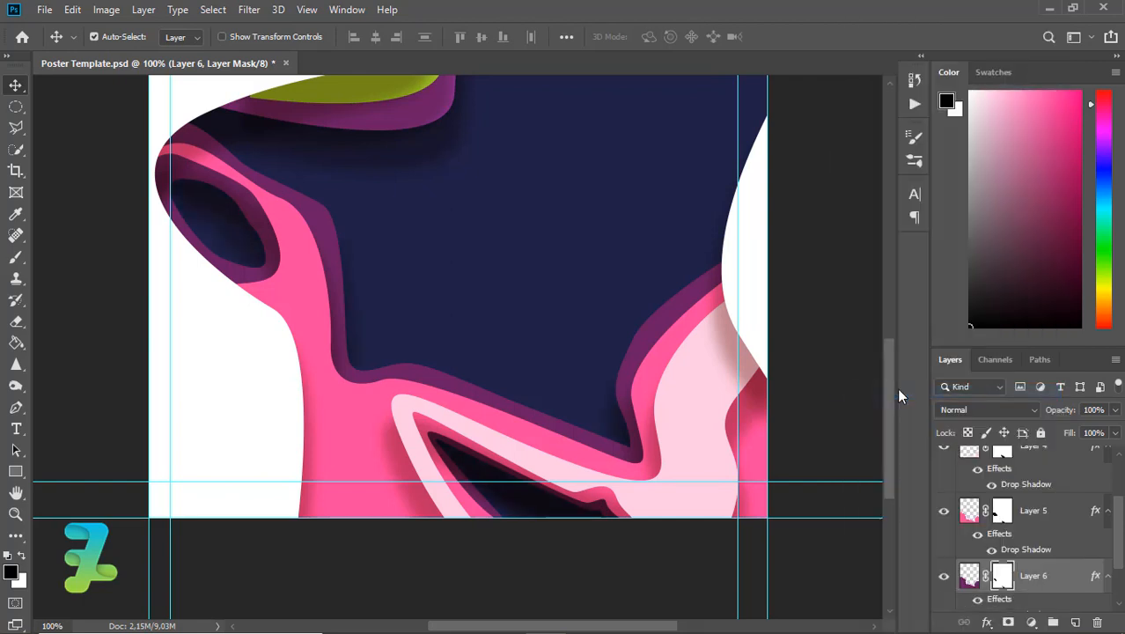
pyautogui.scroll(-1, 1047, 554)
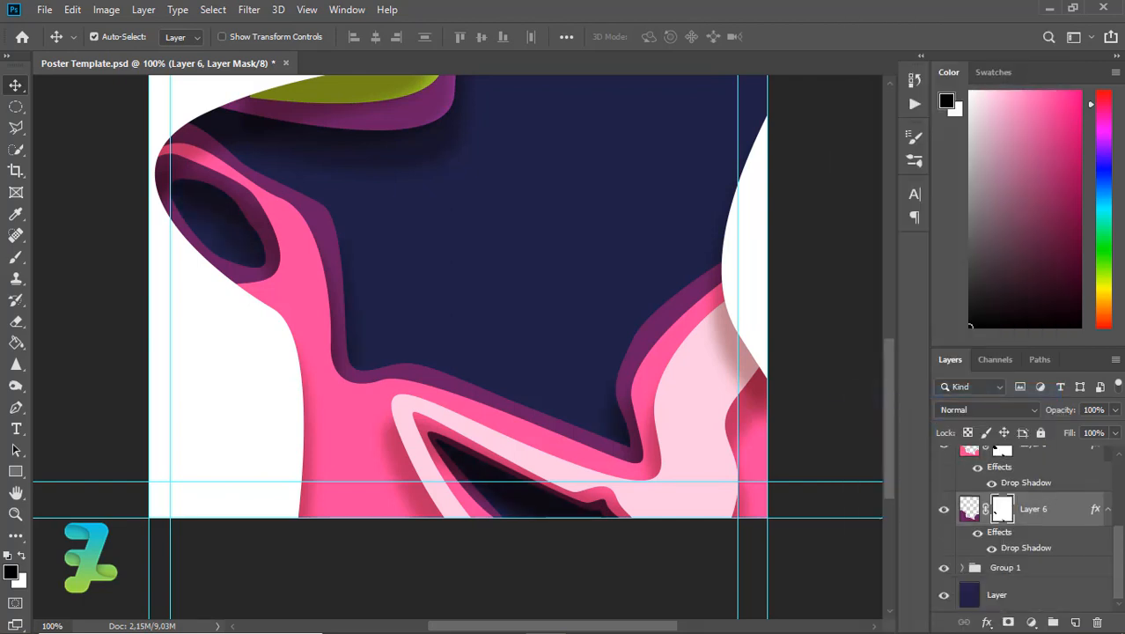
# Add a new empty layer directly above Group 1 and activate the Pen tool
pyautogui.hotkey('ctrl', '2')
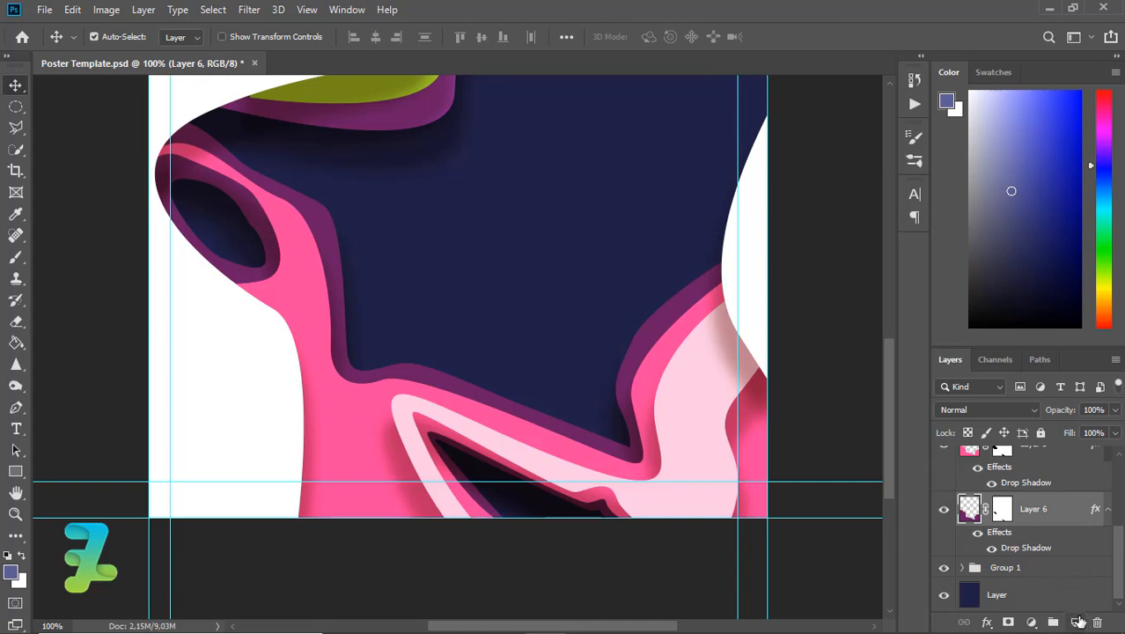
pyautogui.click(1039, 570)
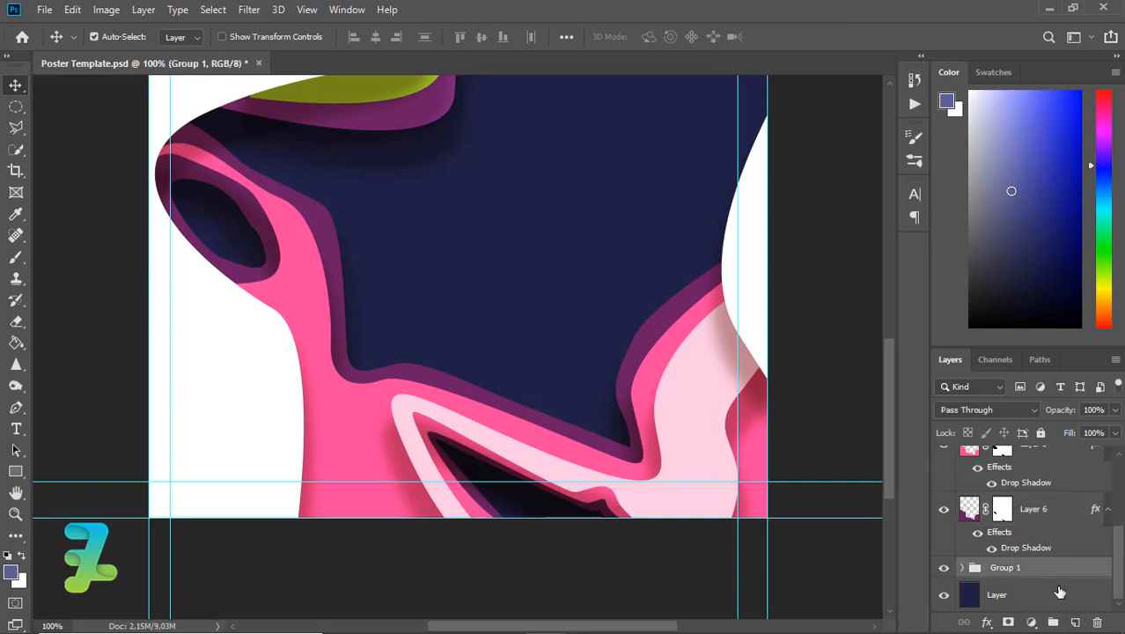
pyautogui.hotkey('ctrl', 'shift', 'alt', 'n')
pyautogui.moveTo(888, 382); pyautogui.dragTo(883, 358)
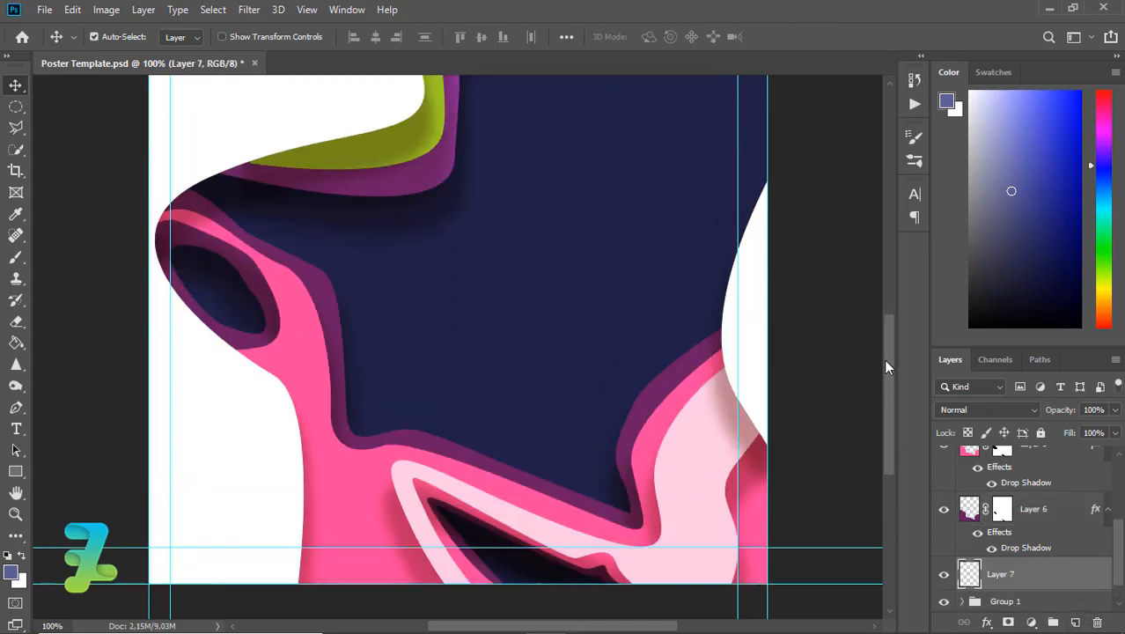
pyautogui.click(18, 408)
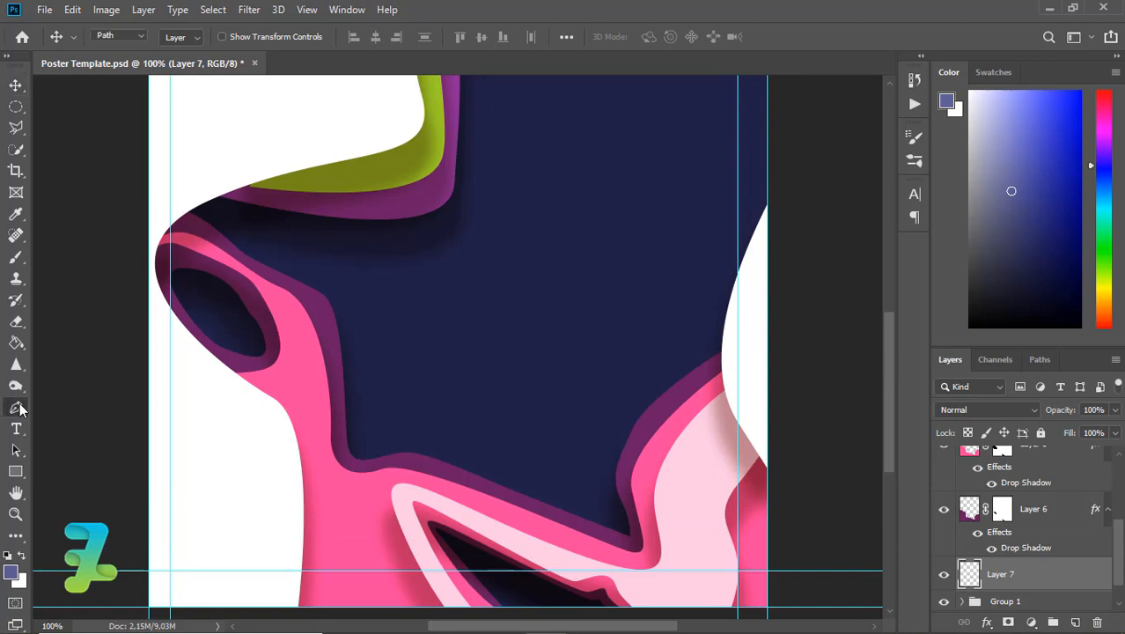
pyautogui.click(758, 227)
pyautogui.moveTo(738, 227); pyautogui.dragTo(633, 257)
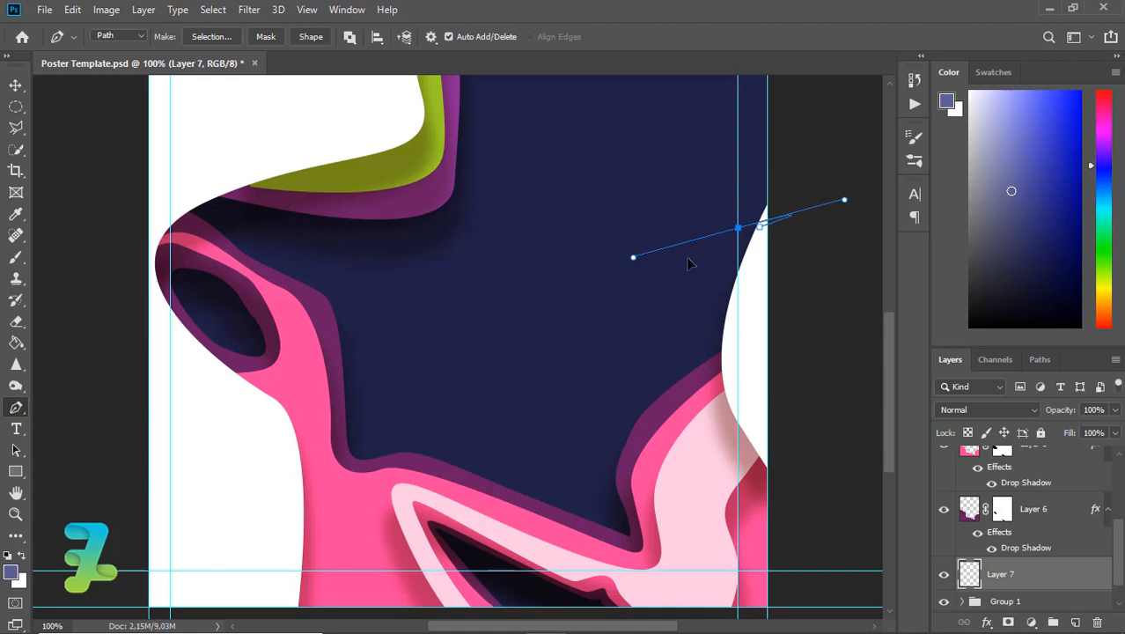
pyautogui.hotkey('ctrl', 'z')
pyautogui.hotkey('ctrl', 'z')
# Draw a closed curved Pen path from the poster's right edge out over the navy area, down across the pink shapes, and back to its start
pyautogui.click(768, 213)
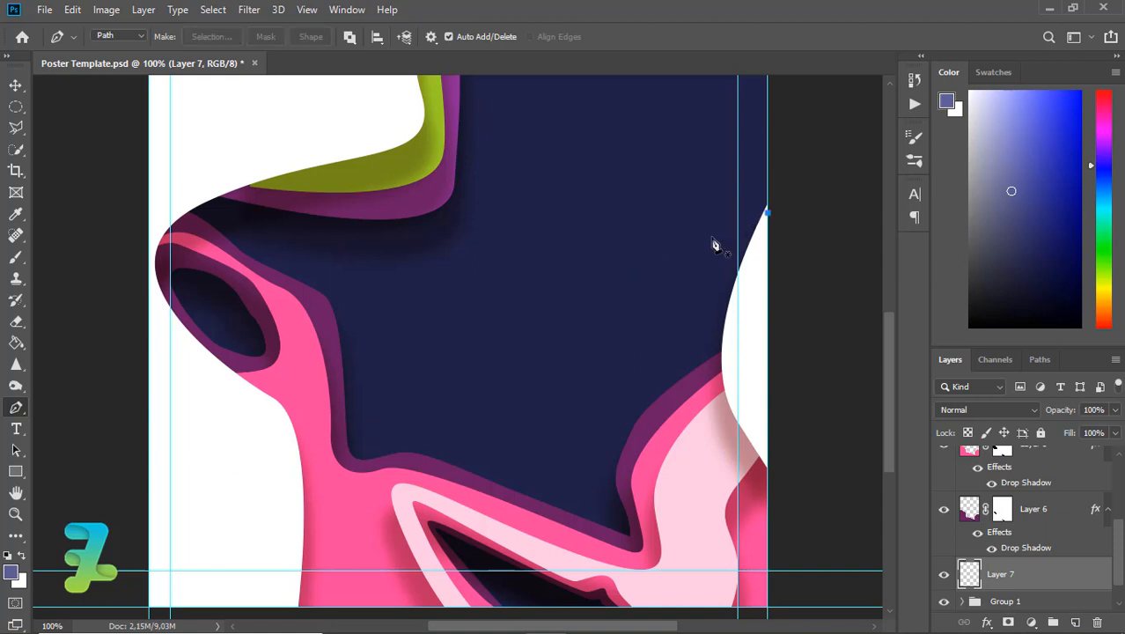
pyautogui.moveTo(711, 236); pyautogui.dragTo(659, 238)
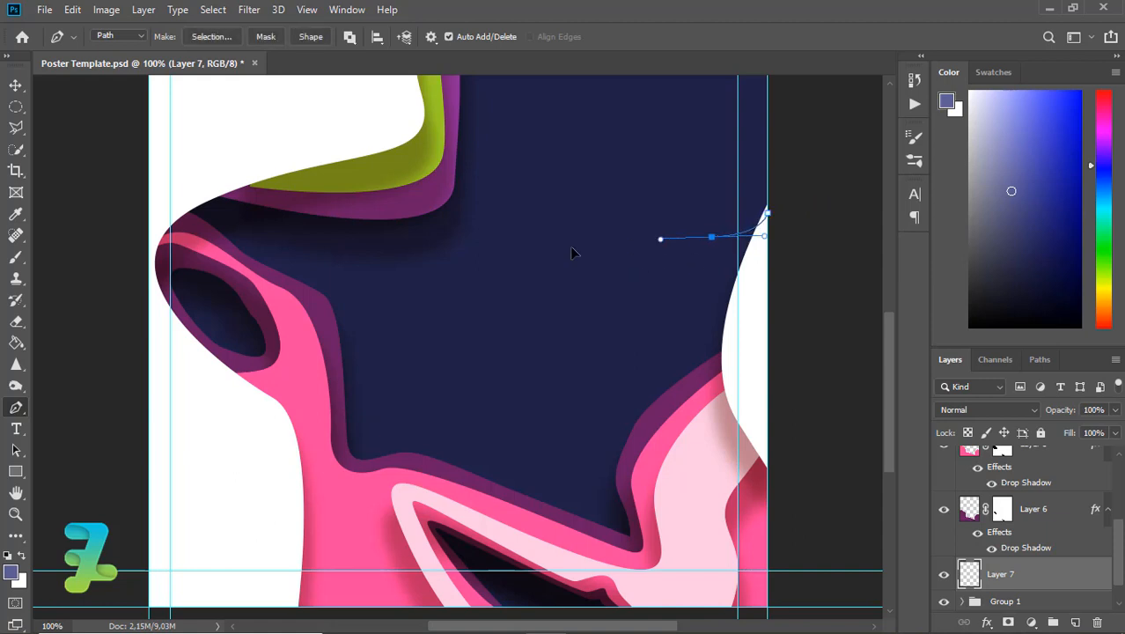
pyautogui.moveTo(583, 277); pyautogui.dragTo(582, 330)
pyautogui.moveTo(641, 500); pyautogui.dragTo(692, 541)
pyautogui.moveTo(718, 478); pyautogui.dragTo(778, 359)
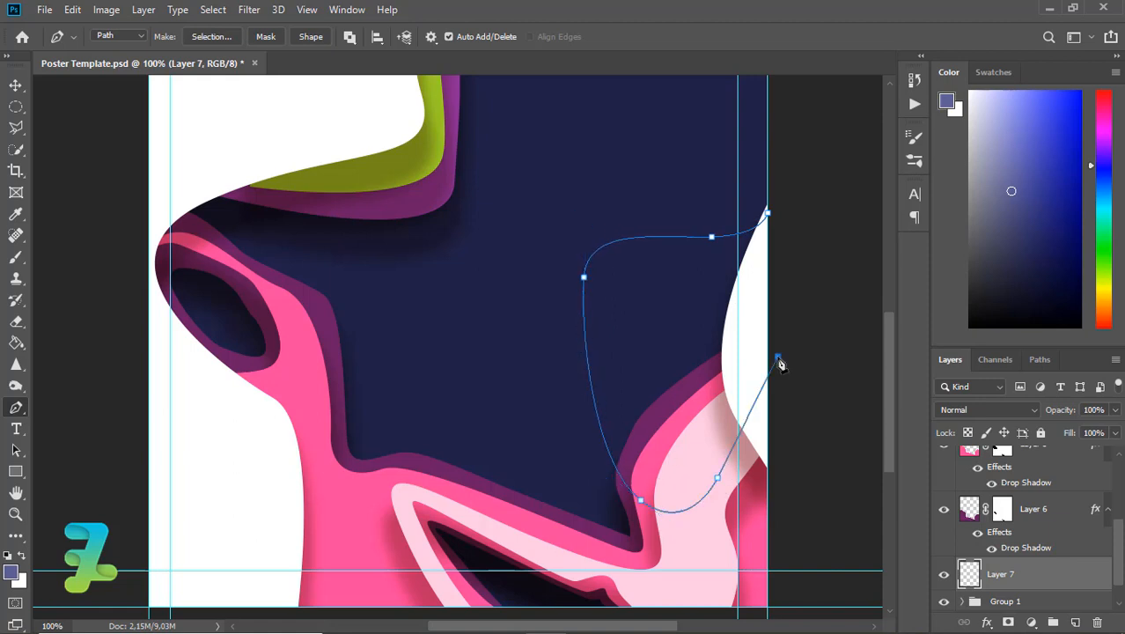
pyautogui.click(768, 215)
# Fill the closed path on Layer 7 with olive green 778b1a sampled from the upper green shape at 100% opacity, and delete the path
pyautogui.rightClick(728, 333)
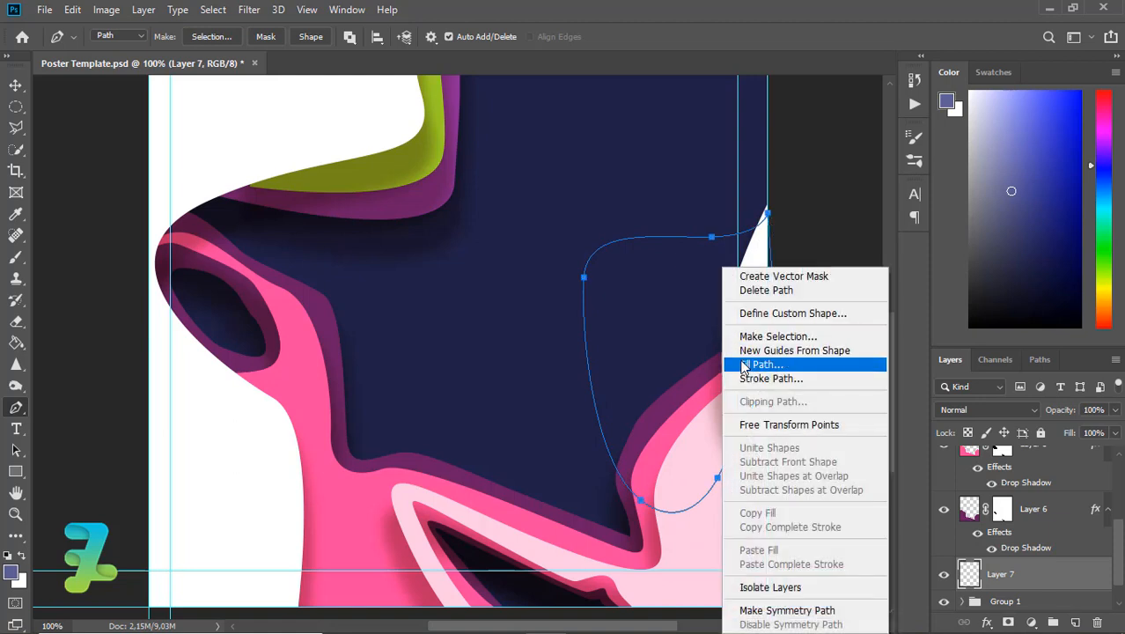
pyautogui.click(740, 362)
pyautogui.click(572, 147)
pyautogui.click(568, 183)
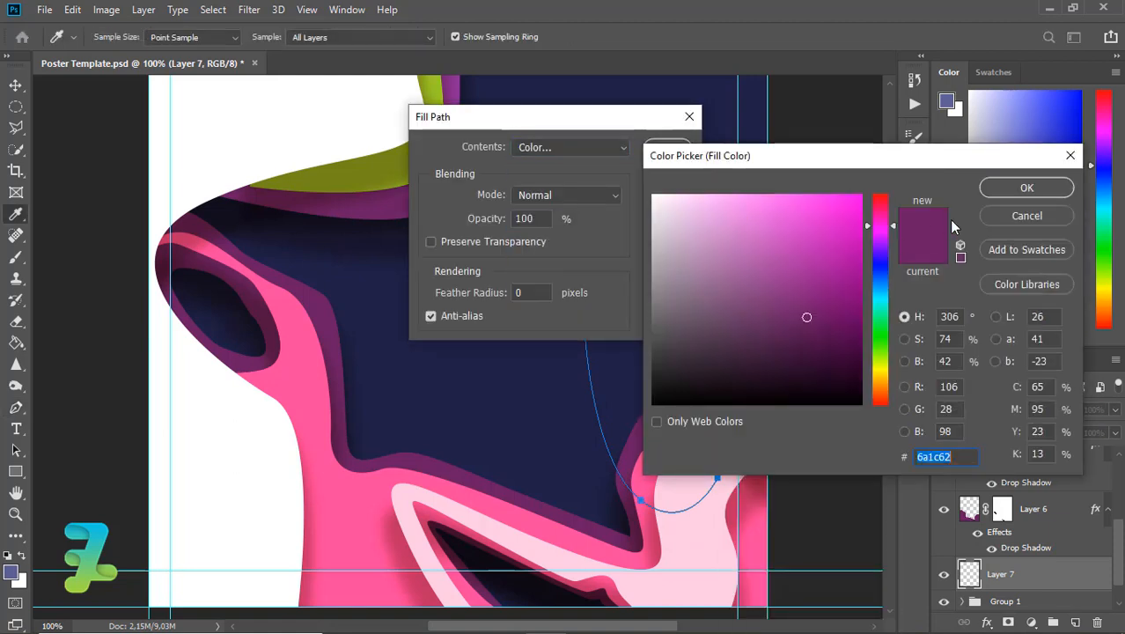
pyautogui.click(394, 164)
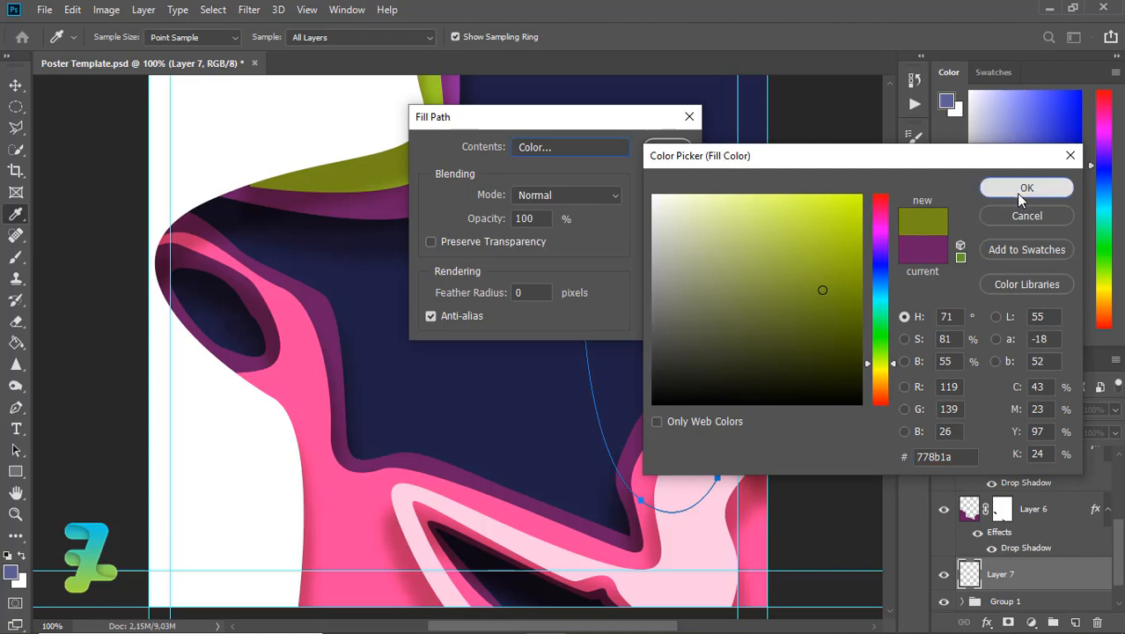
pyautogui.click(1026, 188)
pyautogui.click(667, 149)
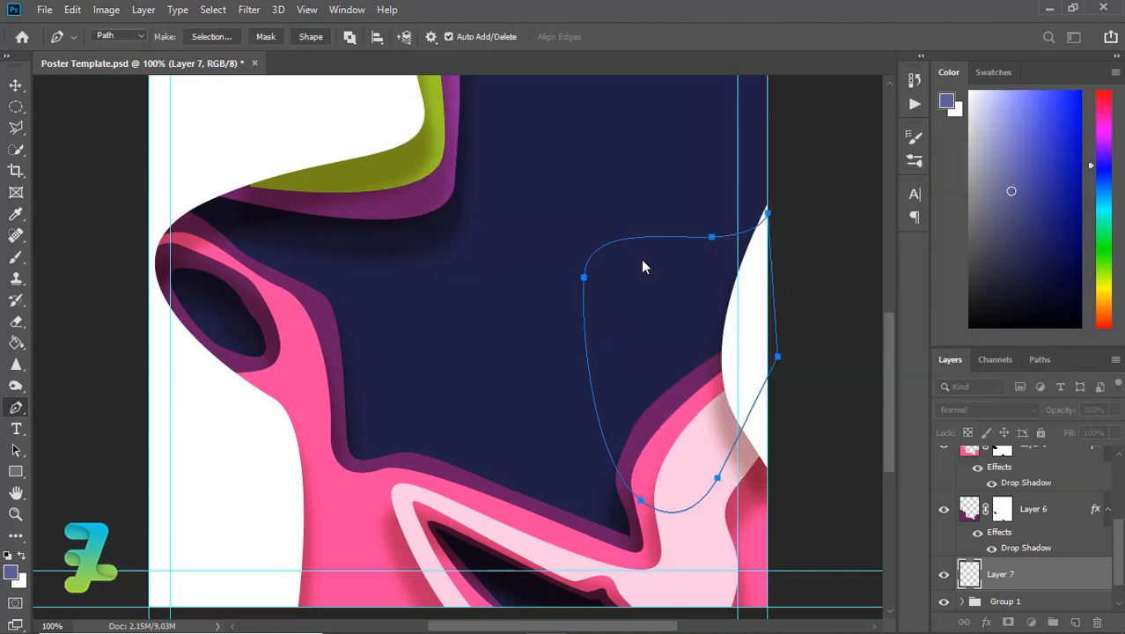
pyautogui.rightClick(641, 261)
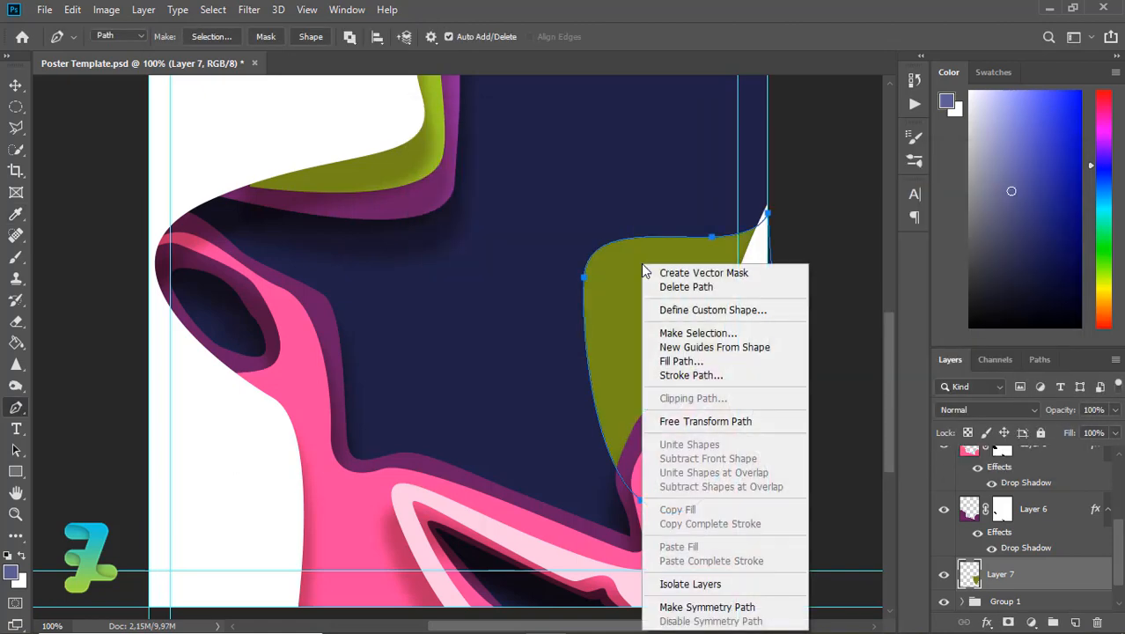
pyautogui.click(682, 287)
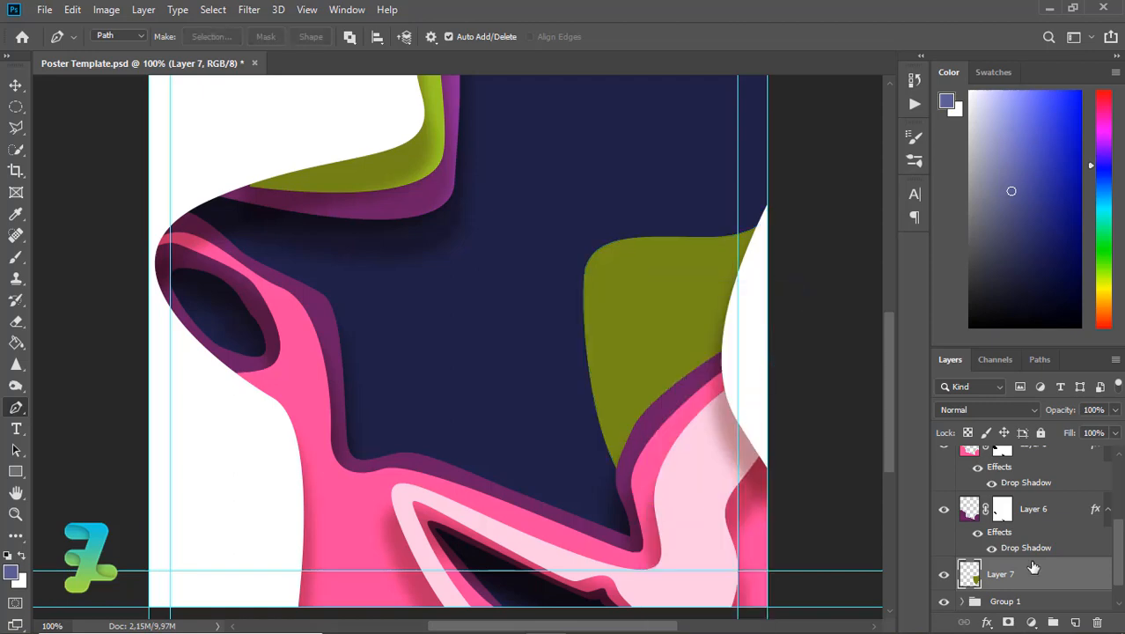
# Paste the copied drop shadow style onto Layer 7
pyautogui.rightClick(1035, 571)
pyautogui.click(855, 393)
pyautogui.hotkey('ctrl', '-')
pyautogui.hotkey('ctrl', '-')
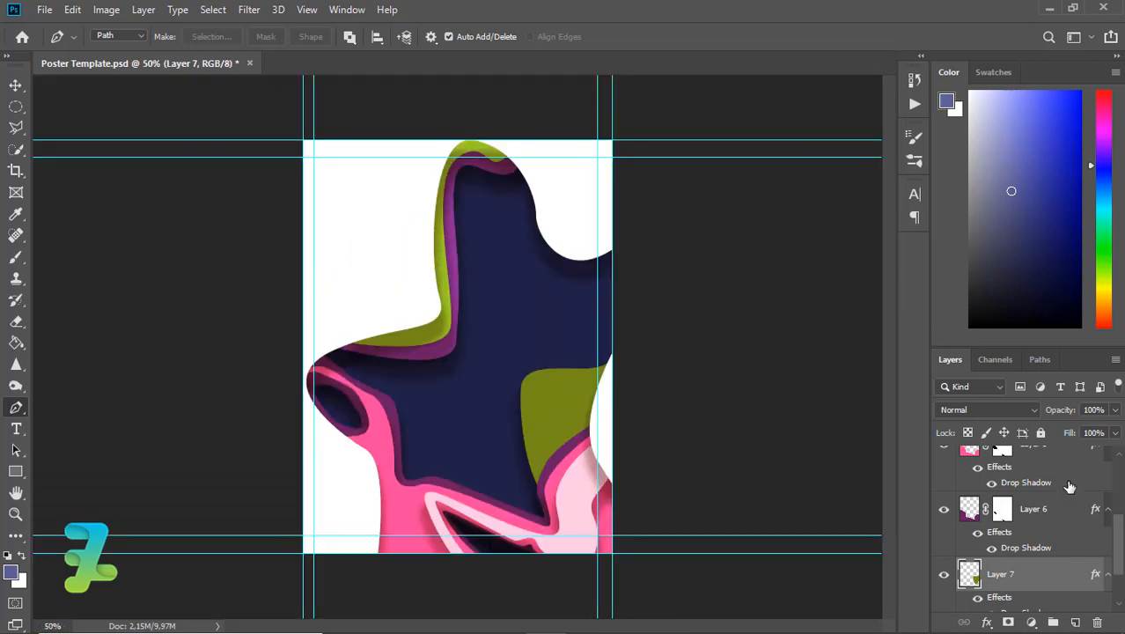
pyautogui.moveTo(1114, 528); pyautogui.dragTo(1087, 491)
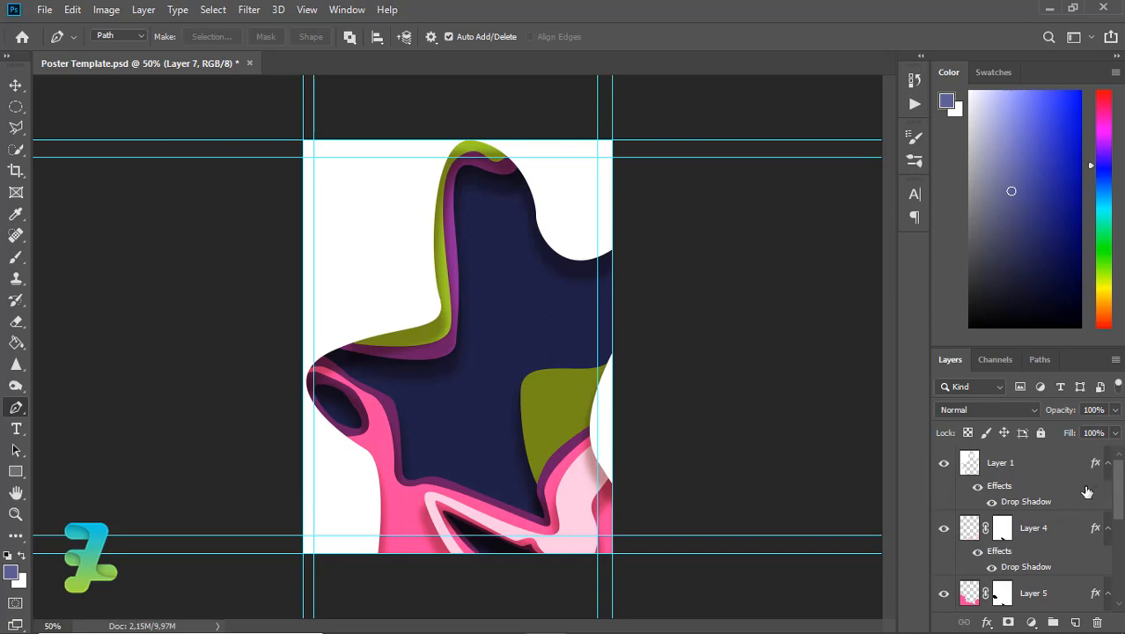
# Group Layers 4 to 7 together and add a new empty layer above the group
pyautogui.keyDown('shift'); pyautogui.click(1060, 528); pyautogui.keyUp('shift')
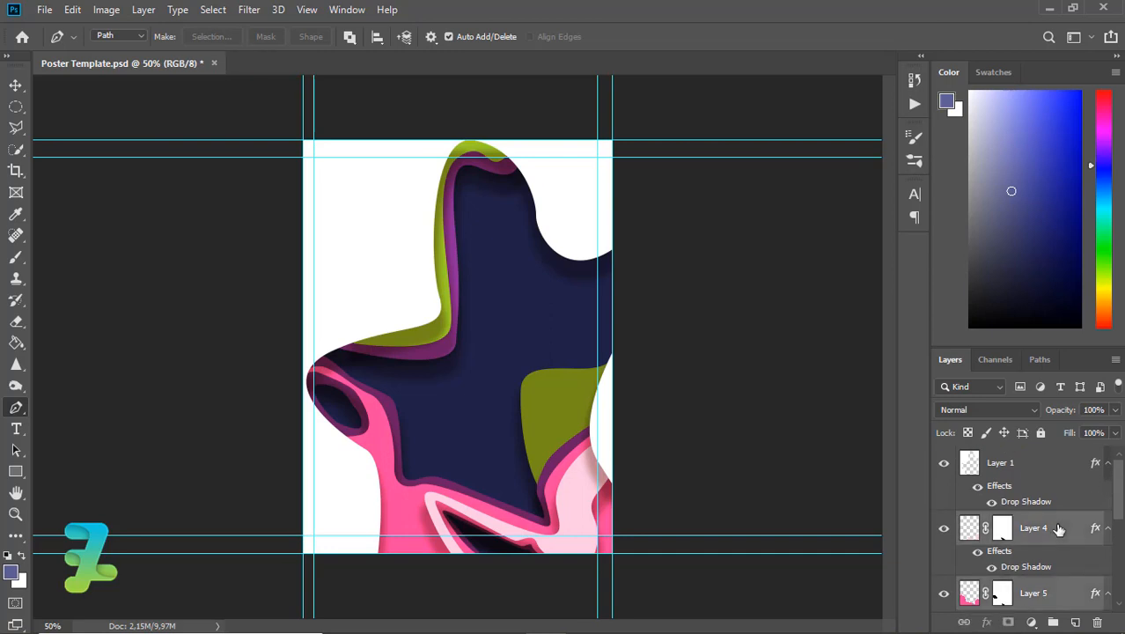
pyautogui.hotkey('ctrl', 'g')
pyautogui.click(1075, 623)
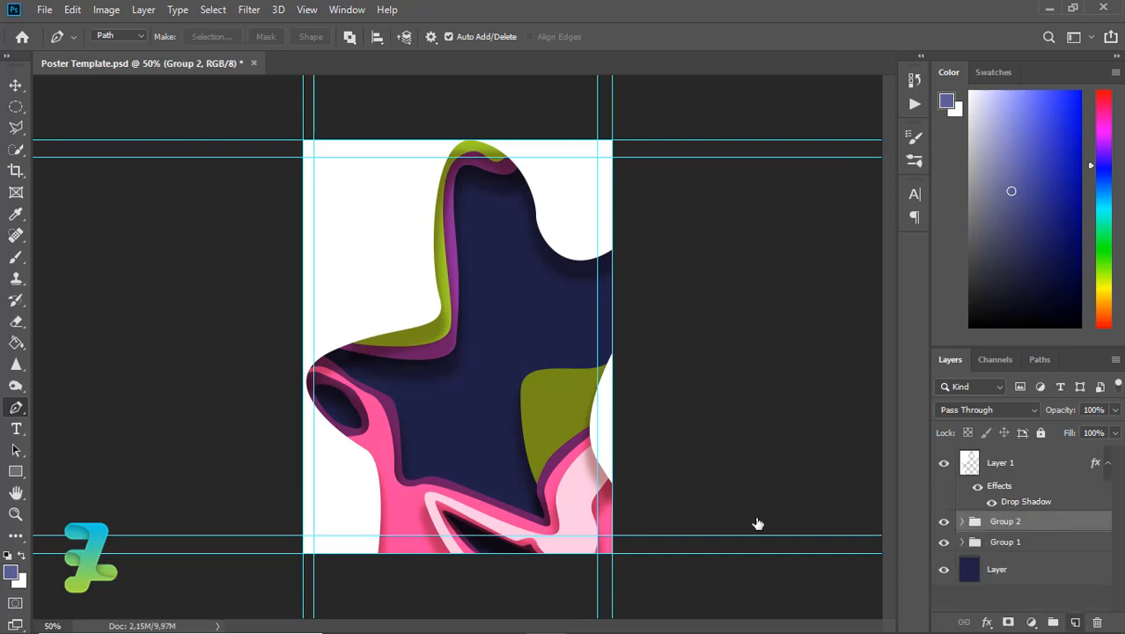
# Set up the Ellipse tool in Shape mode with no fill and a white stroke 11.48 px wide
pyautogui.click(16, 472)
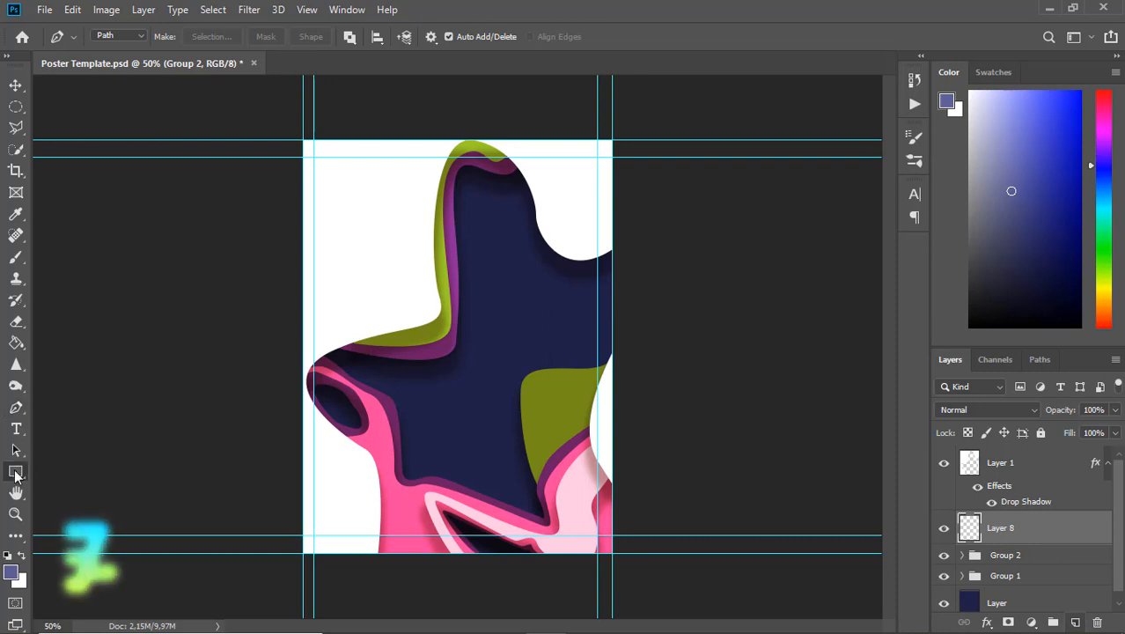
pyautogui.click(15, 472)
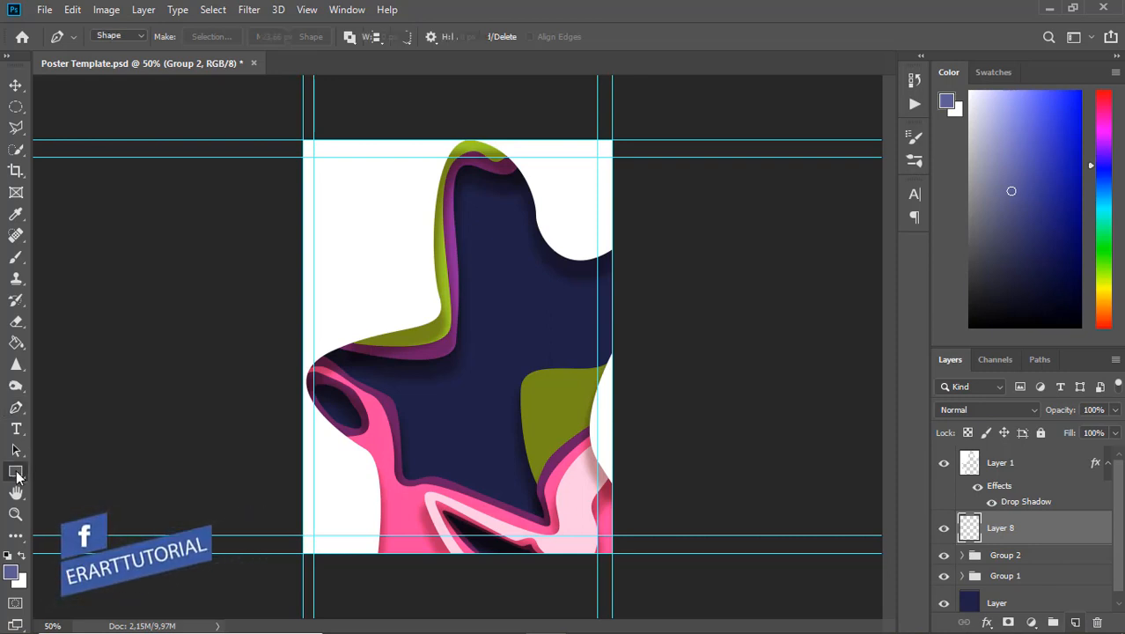
pyautogui.click(53, 474)
pyautogui.click(17, 471)
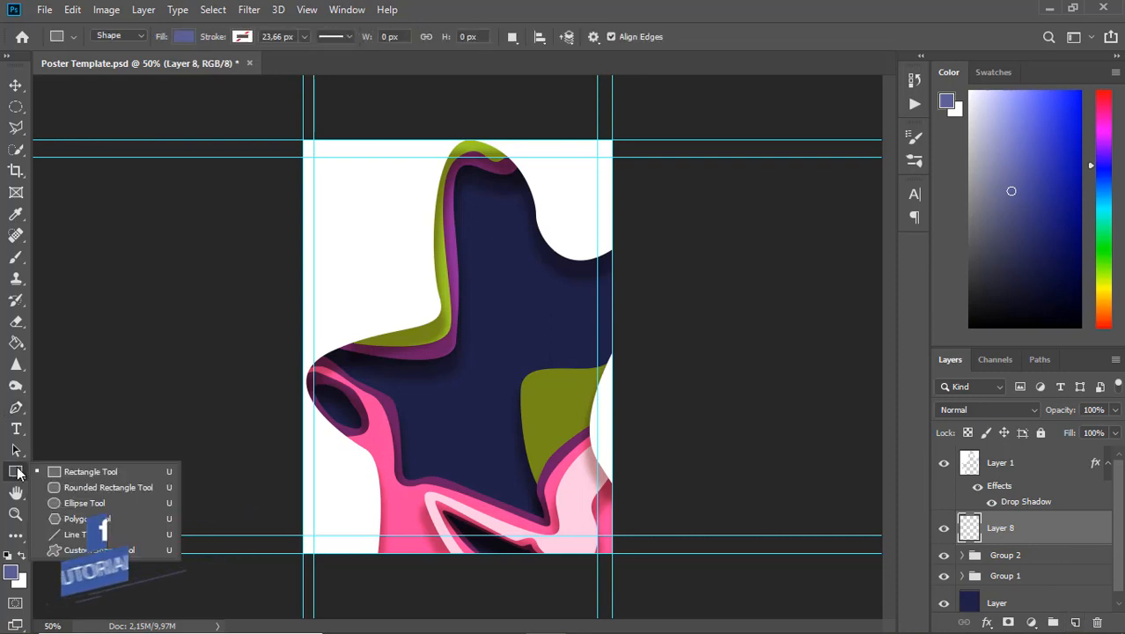
pyautogui.click(51, 500)
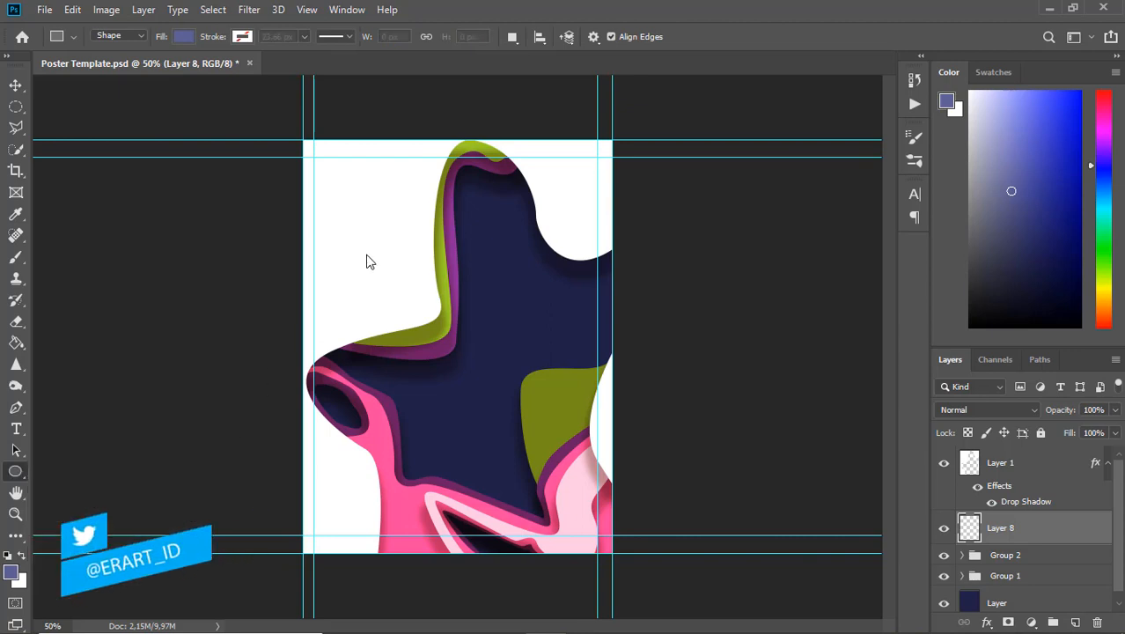
pyautogui.click(181, 36)
pyautogui.click(112, 68)
pyautogui.click(240, 39)
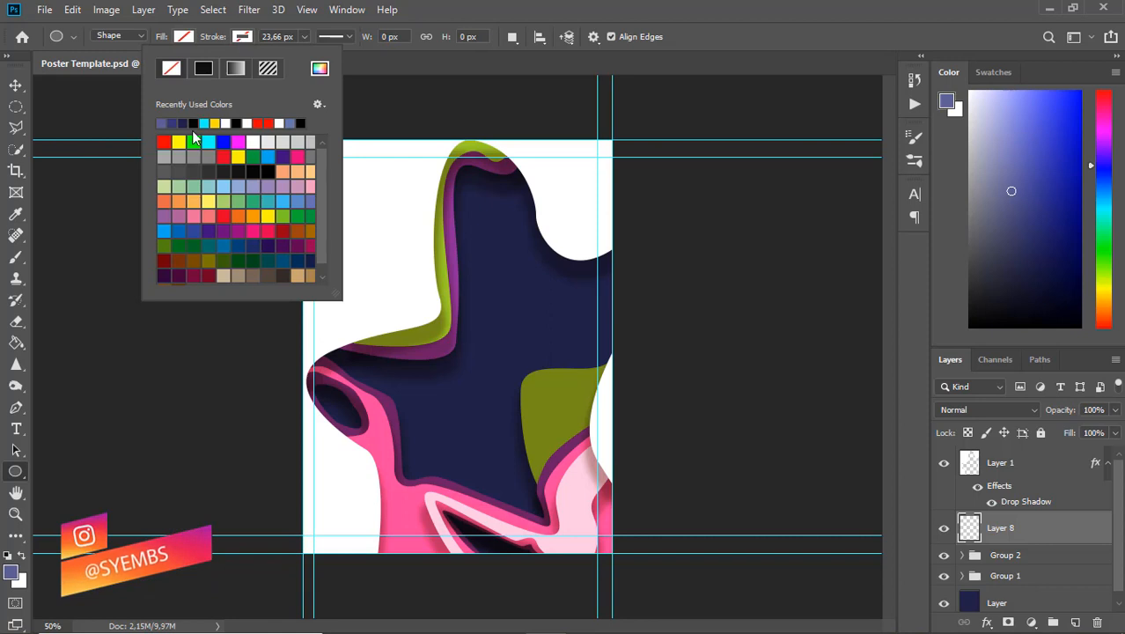
pyautogui.click(237, 60)
pyautogui.click(304, 37)
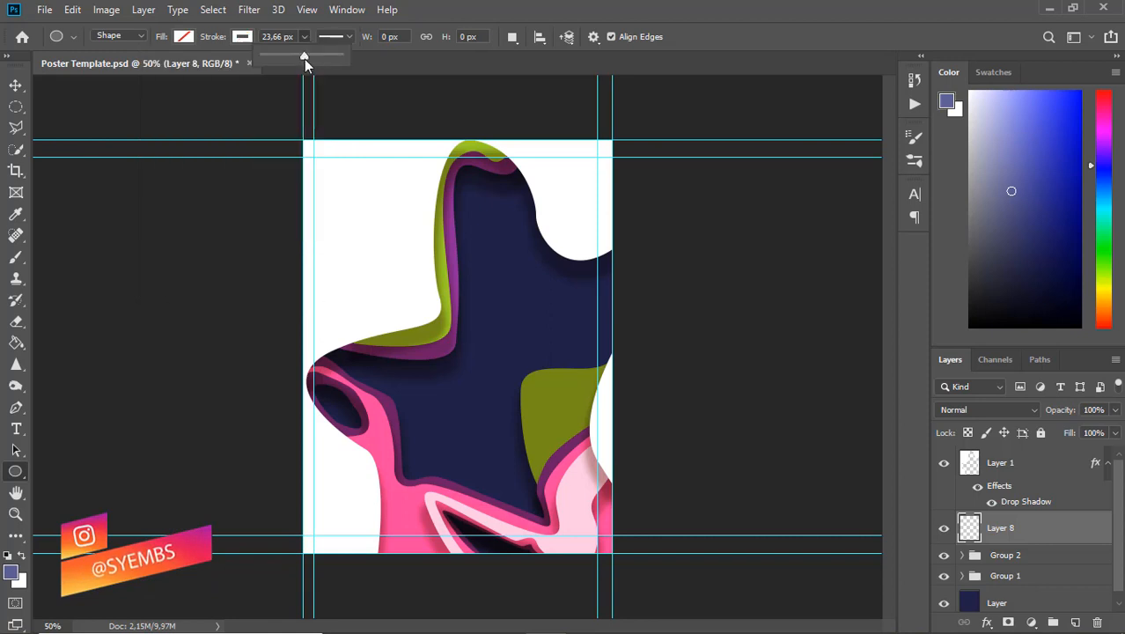
pyautogui.moveTo(285, 58); pyautogui.dragTo(314, 28)
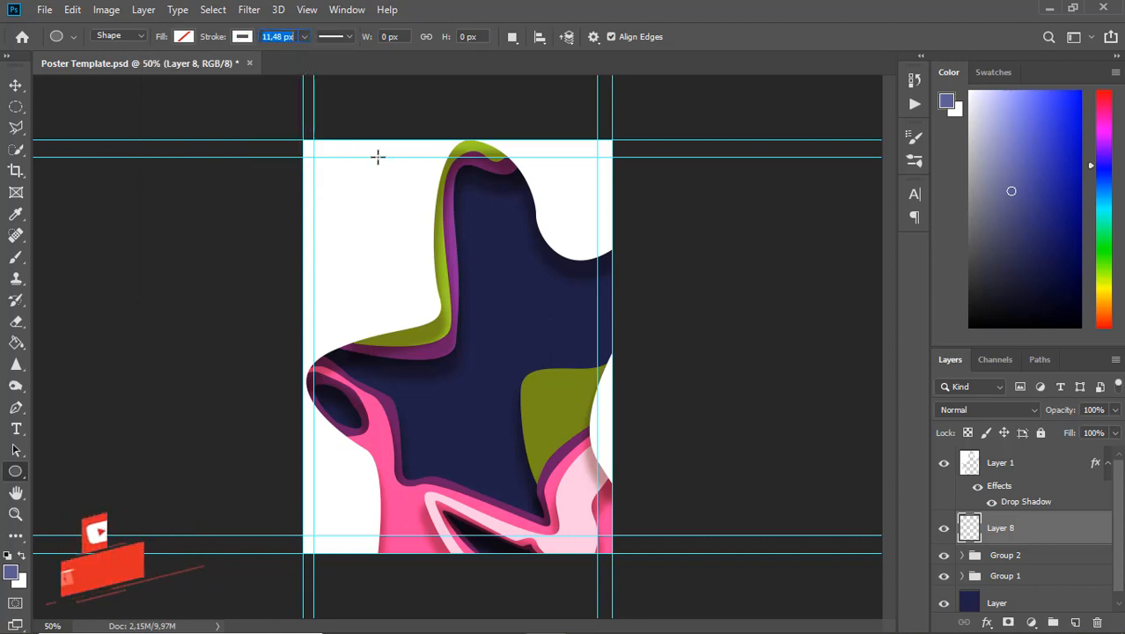
# Draw a circle about 510 px in diameter over the poster's middle and set its stroke width to 110.77 px
pyautogui.moveTo(343, 219); pyautogui.dragTo(553, 430)
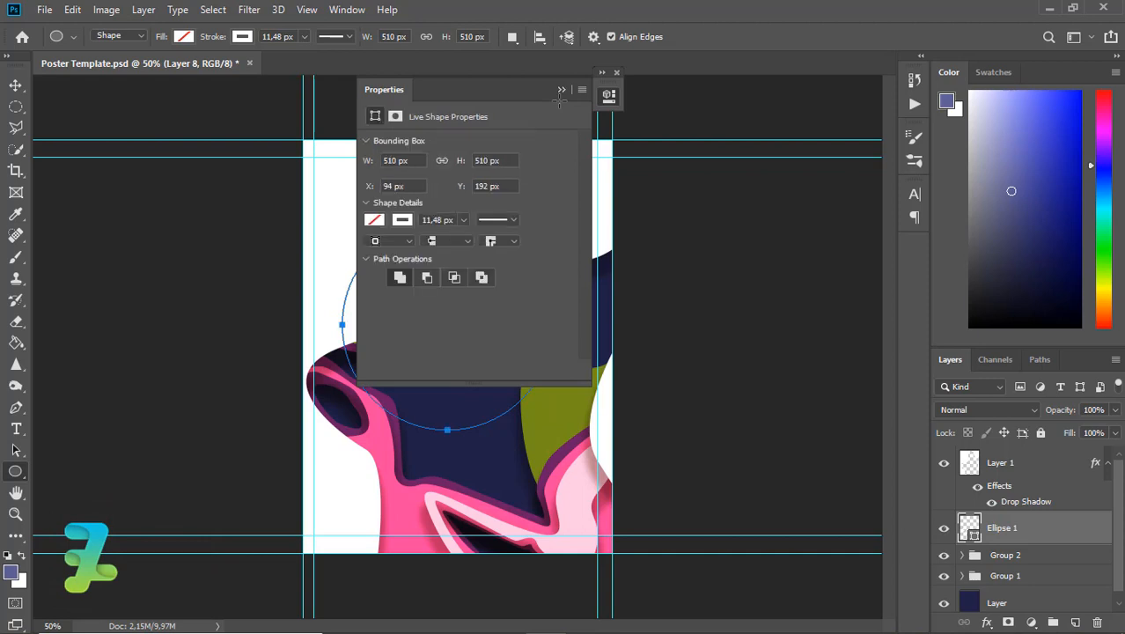
pyautogui.click(464, 220)
pyautogui.moveTo(452, 236); pyautogui.dragTo(479, 247)
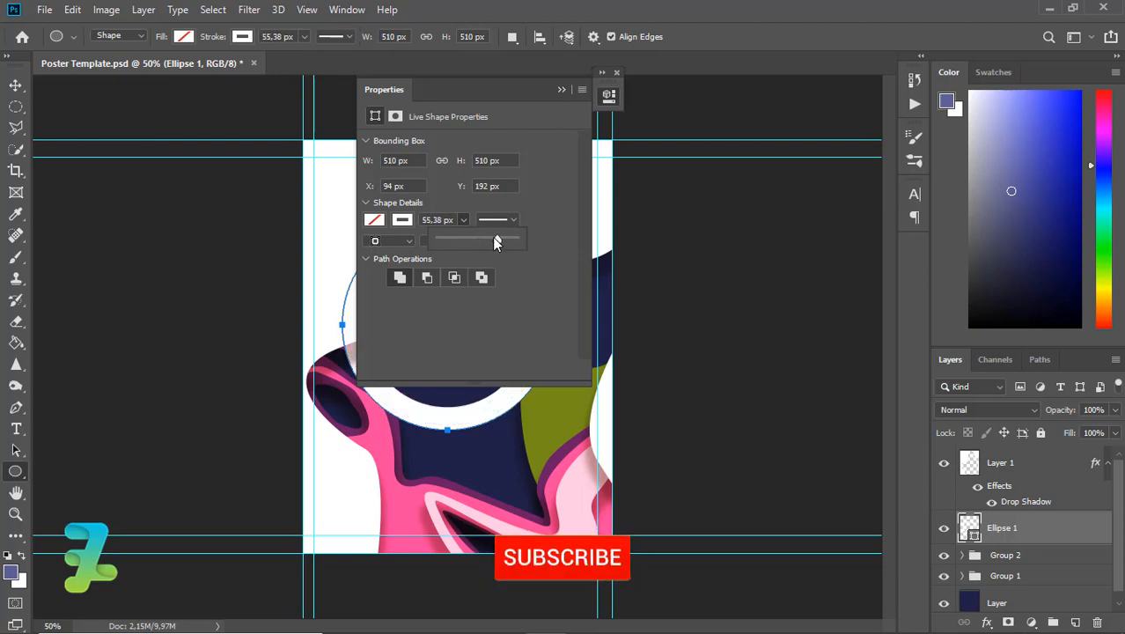
pyautogui.moveTo(496, 240); pyautogui.dragTo(503, 239)
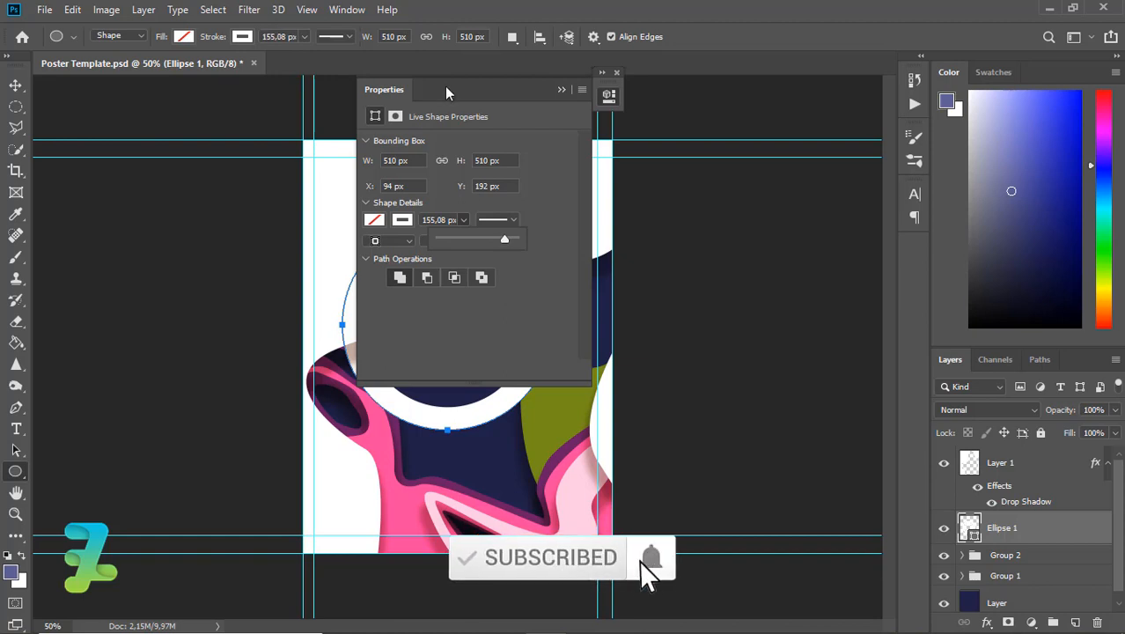
pyautogui.click(527, 116)
pyautogui.moveTo(527, 112); pyautogui.dragTo(702, 125)
pyautogui.click(660, 251)
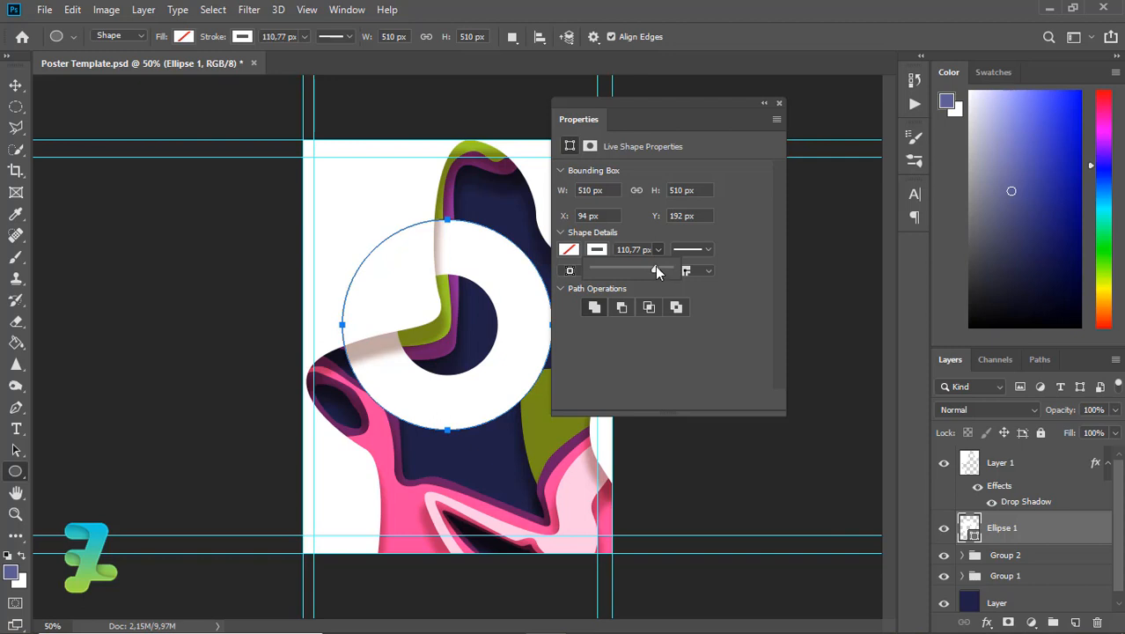
pyautogui.click(764, 104)
# Move the Ellipse 1 layer above Layer 1 in the layer stack
pyautogui.click(16, 85)
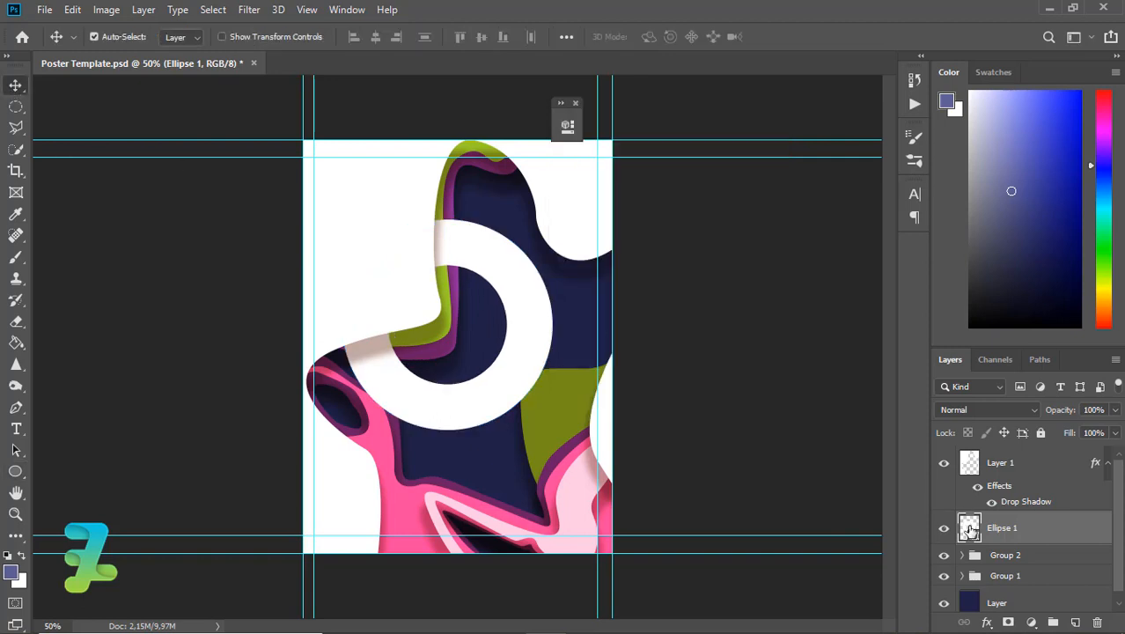
pyautogui.moveTo(970, 527); pyautogui.dragTo(969, 459)
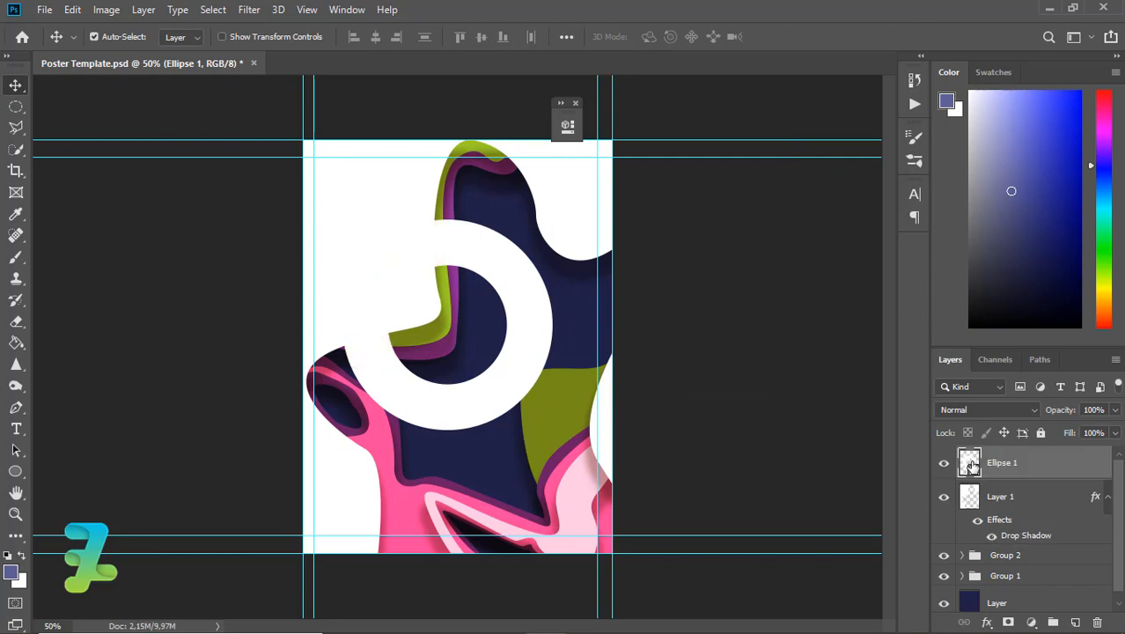
# Paste the copied drop shadow style onto Ellipse 1 and shift the ring slightly down and to the right
pyautogui.rightClick(1065, 469)
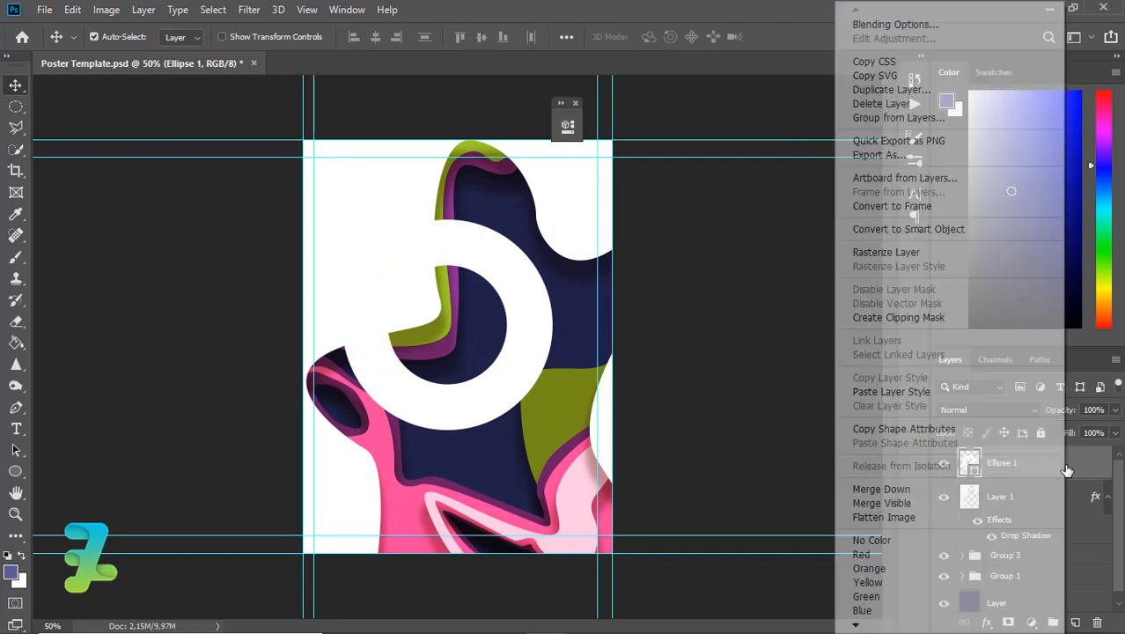
pyautogui.click(900, 391)
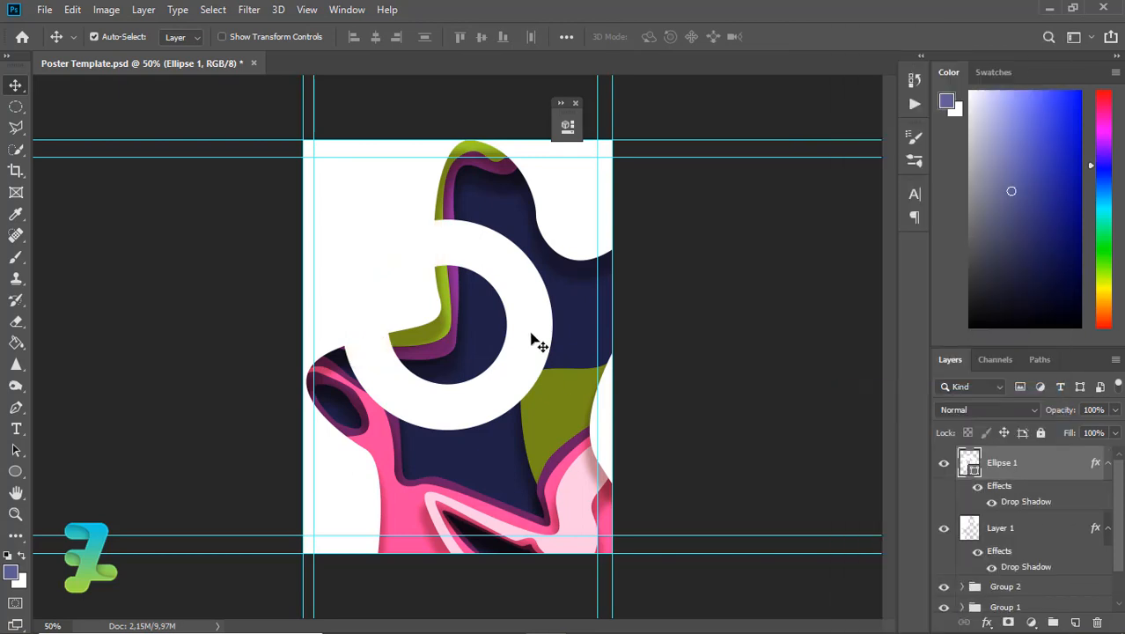
pyautogui.moveTo(532, 305); pyautogui.dragTo(553, 324)
# Load Layer 7's outline as a selection, add it as Ellipse 1's layer mask, and invert the mask to hide the overlap
pyautogui.scroll(-2, 972, 541)
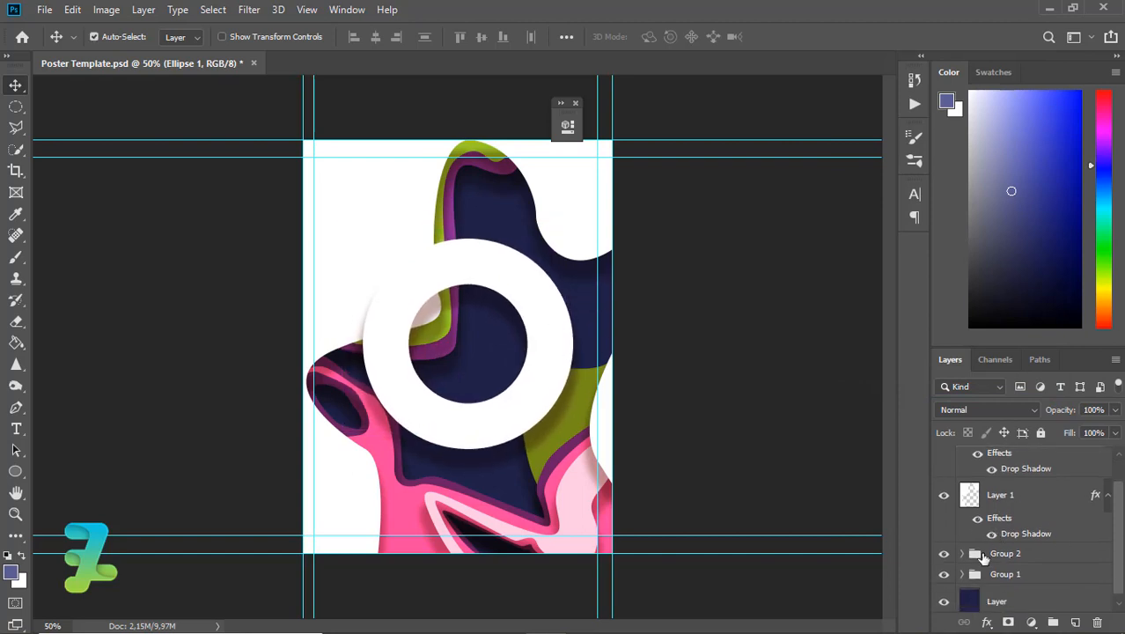
pyautogui.click(972, 553)
pyautogui.scroll(-2, 1012, 563)
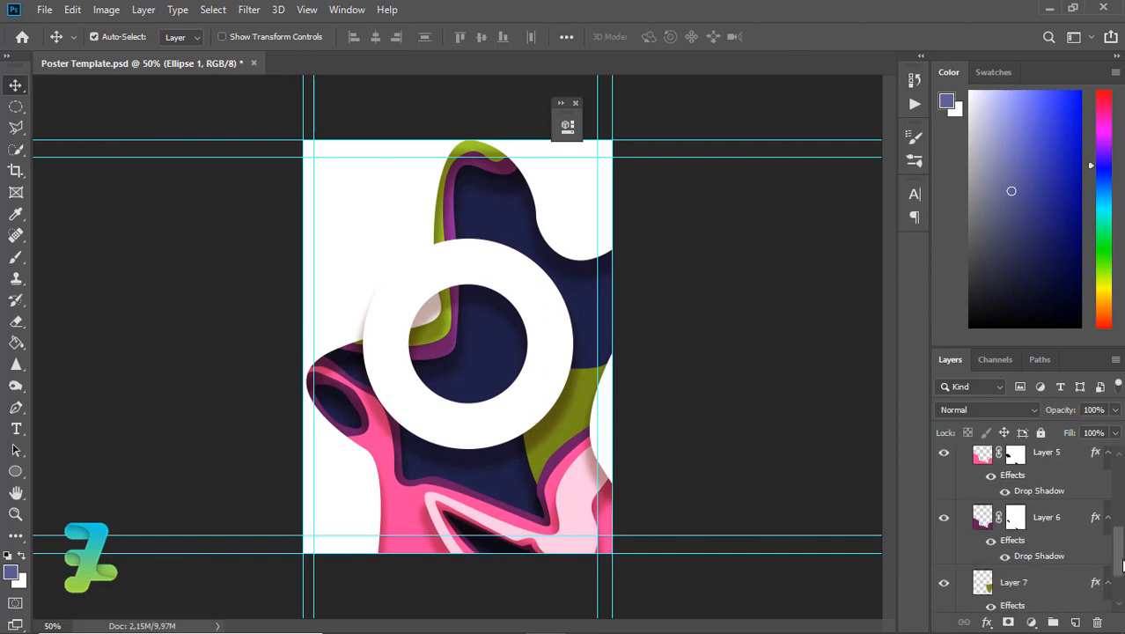
pyautogui.keyDown('ctrl'); pyautogui.click(982, 578); pyautogui.keyUp('ctrl')
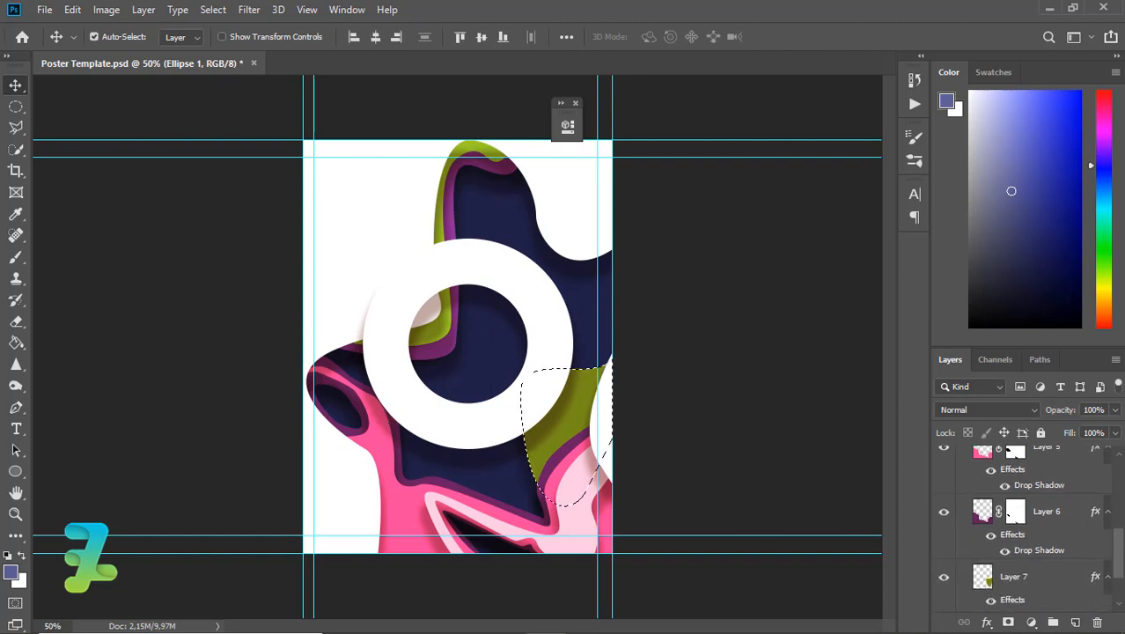
pyautogui.scroll(10, 1013, 528)
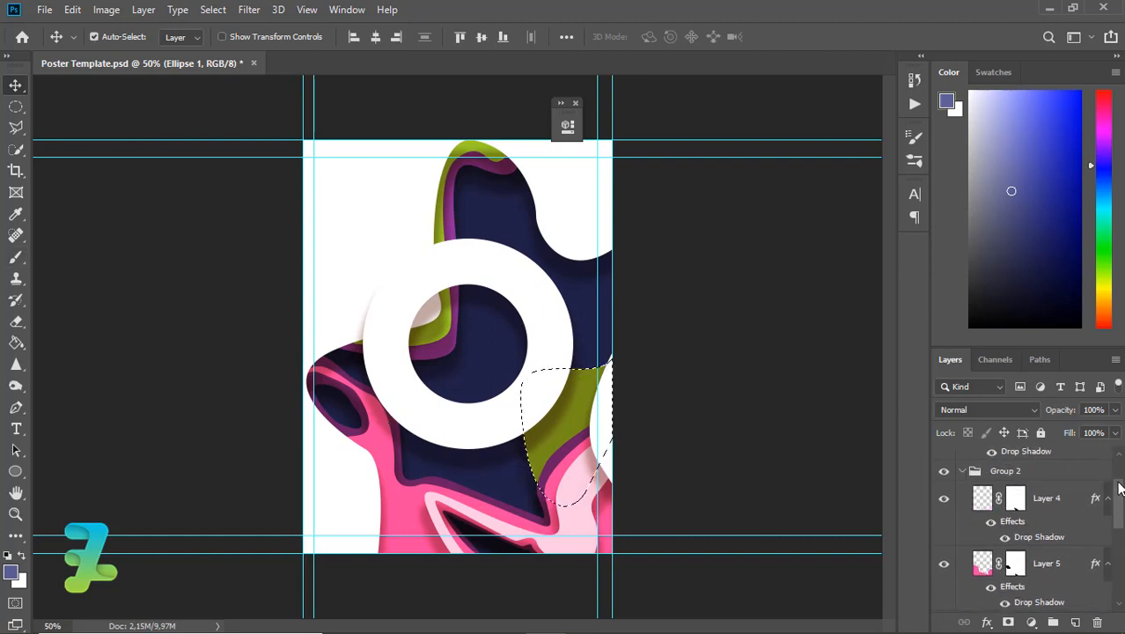
pyautogui.click(1008, 622)
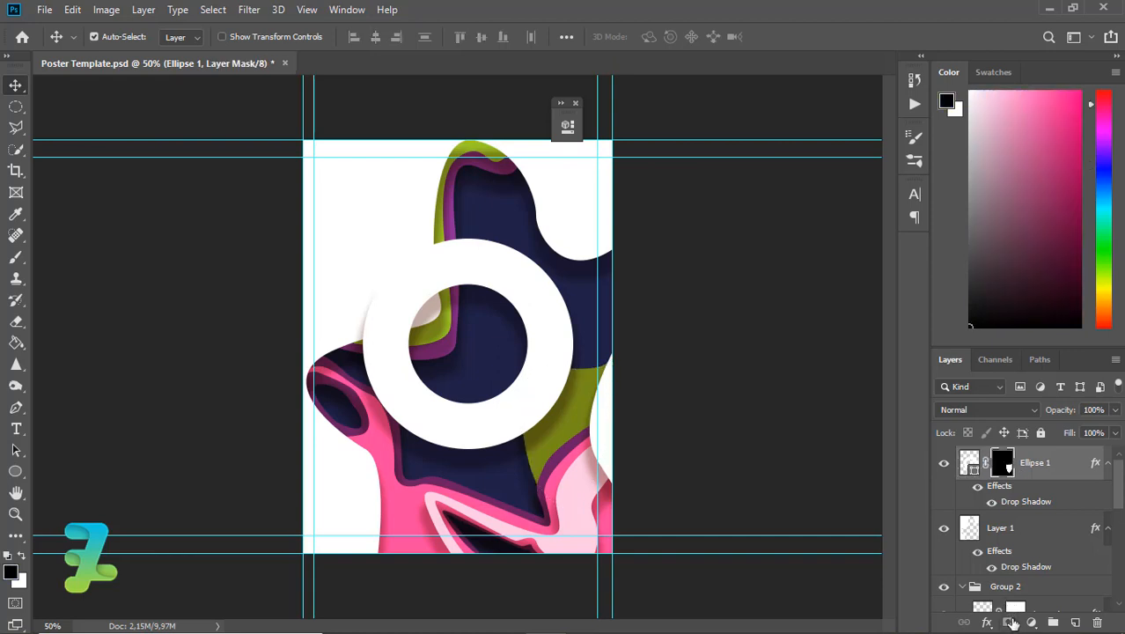
pyautogui.hotkey('ctrl', 'i')
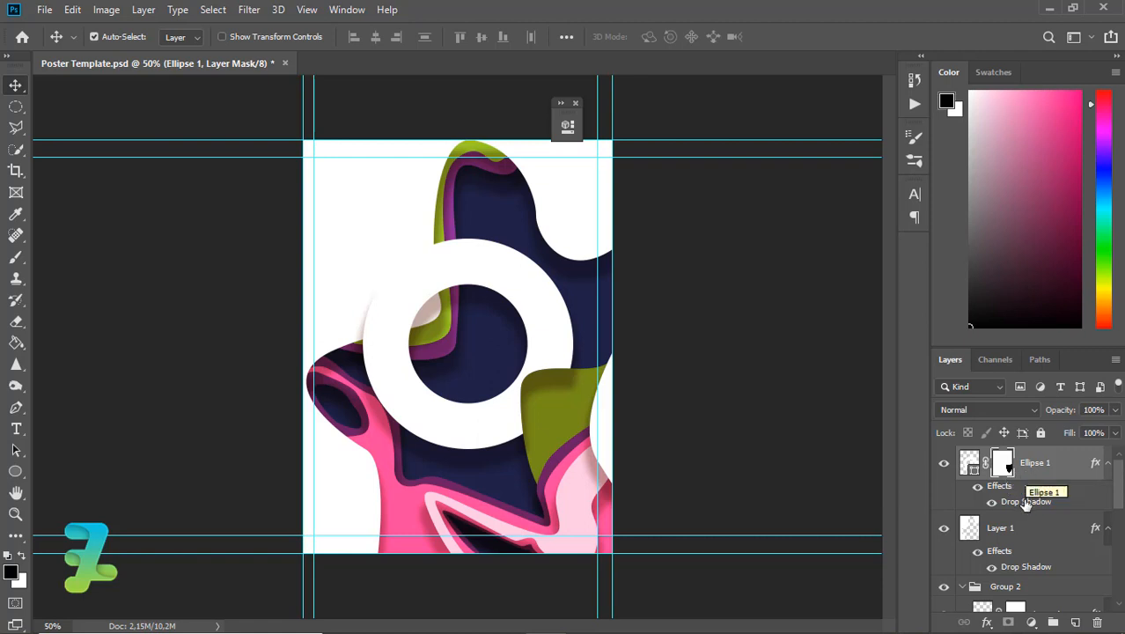
pyautogui.click(1026, 504)
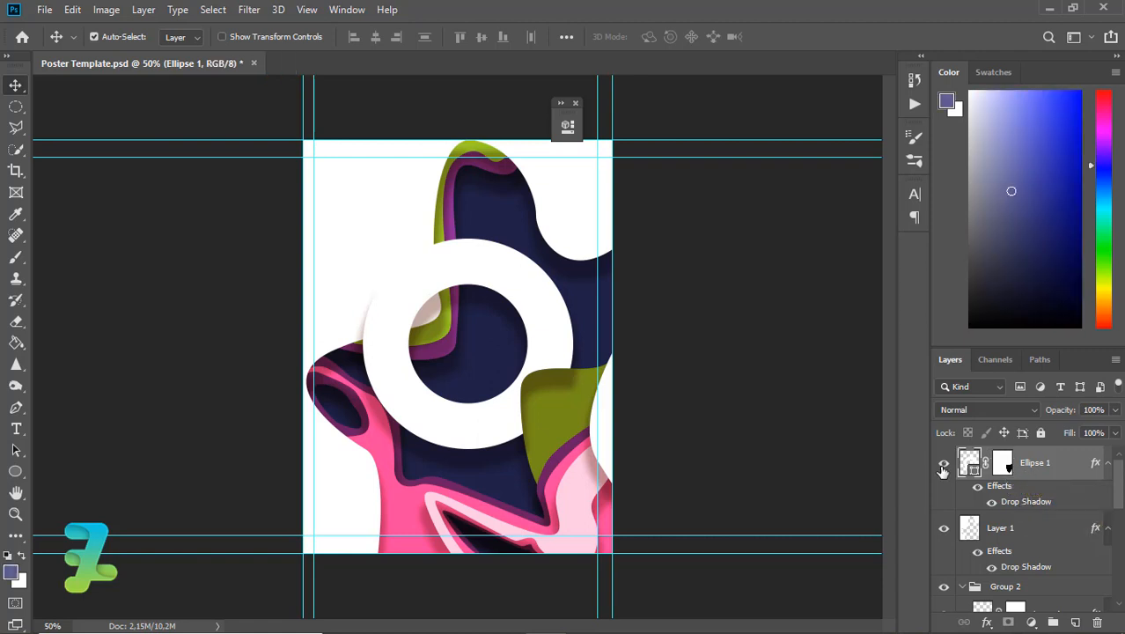
pyautogui.click(942, 469)
pyautogui.click(942, 469)
pyautogui.rightClick(1032, 508)
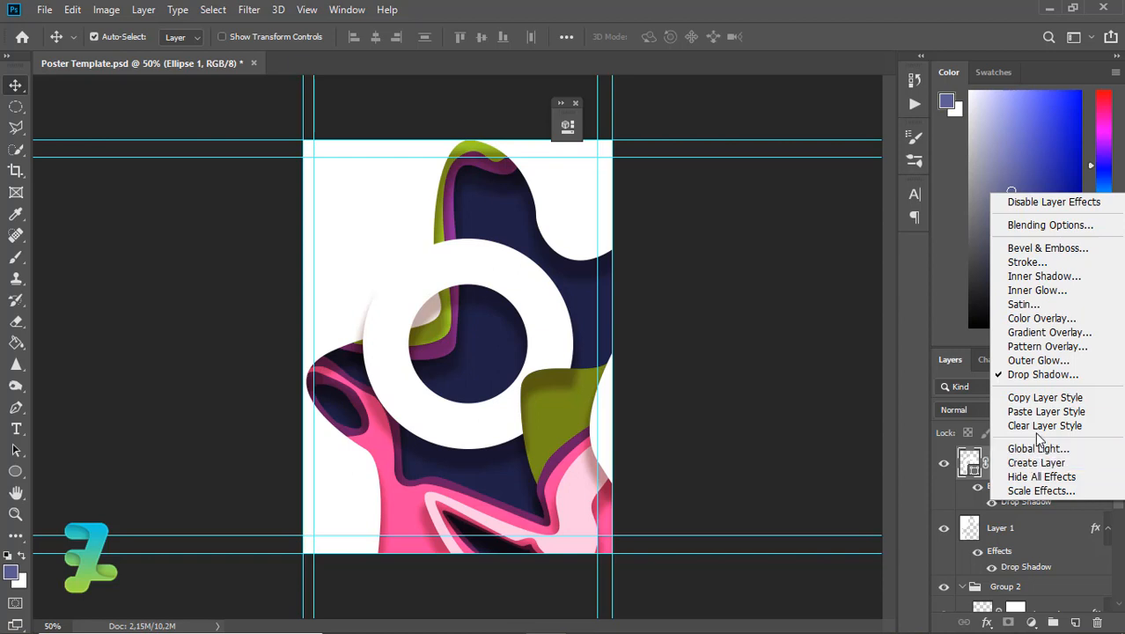
pyautogui.click(981, 504)
pyautogui.rightClick(1021, 506)
pyautogui.click(1019, 506)
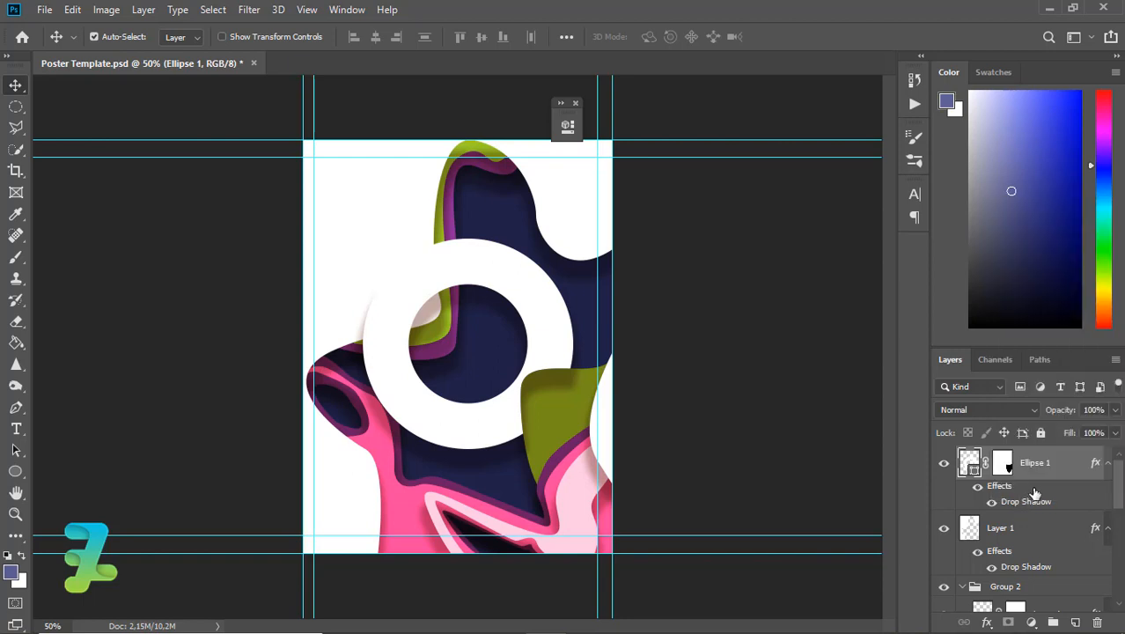
# Convert Ellipse 1's drop shadow effect into its own separate layer
pyautogui.rightClick(1006, 487)
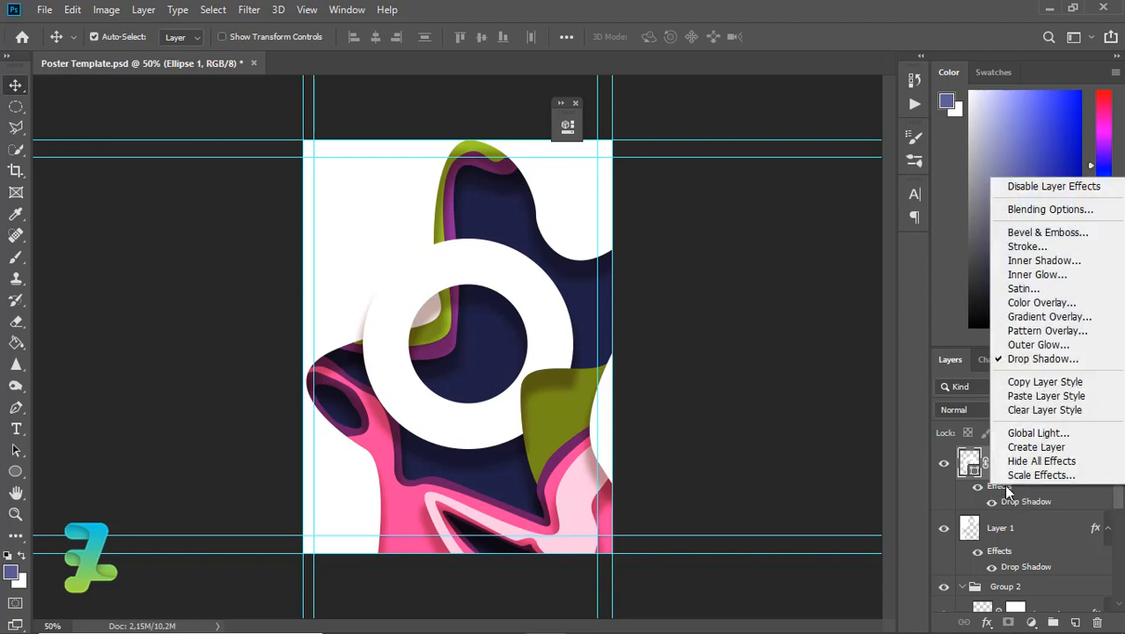
pyautogui.click(1036, 446)
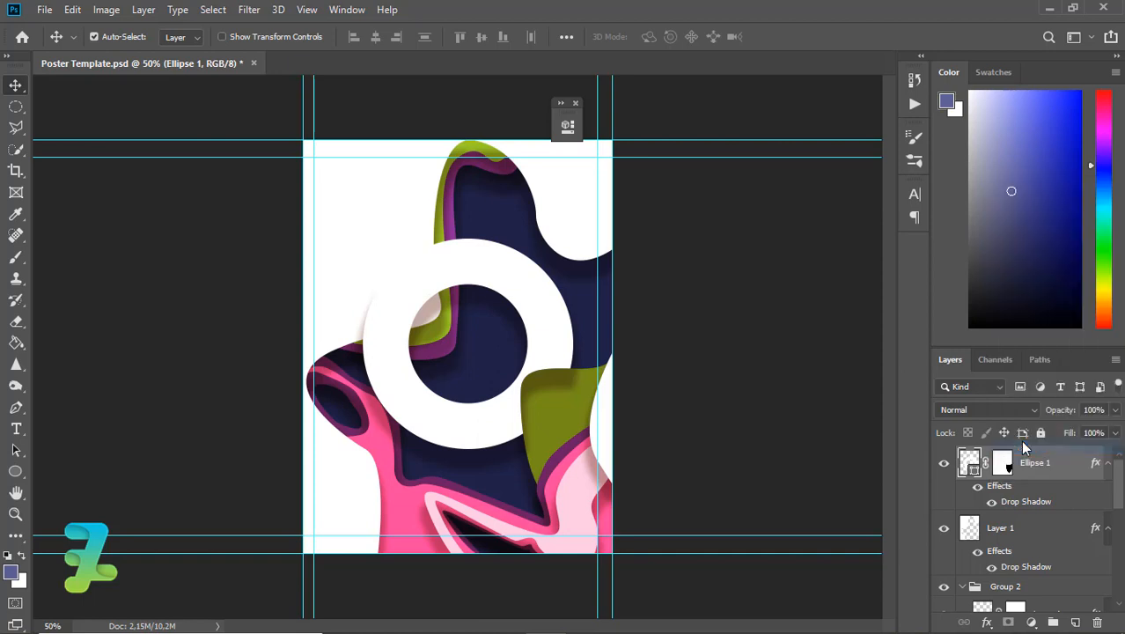
pyautogui.press('Return')
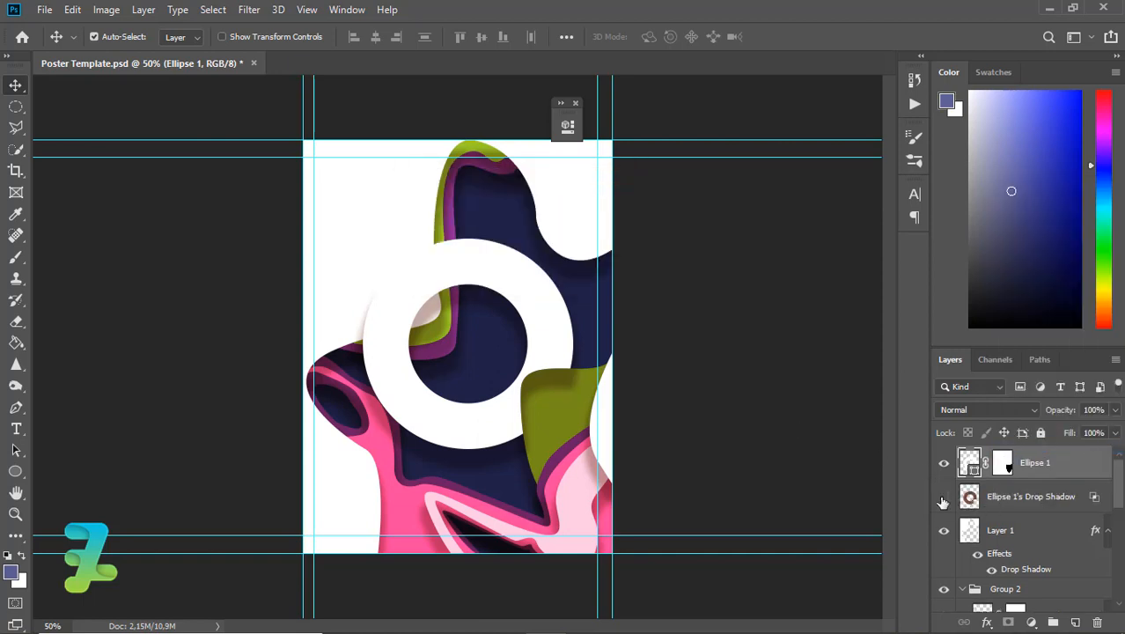
# Mask the ring's drop shadow layer, paint the mask black with a 100 px brush over the olive shape, and reselect Ellipse 1
pyautogui.click(971, 502)
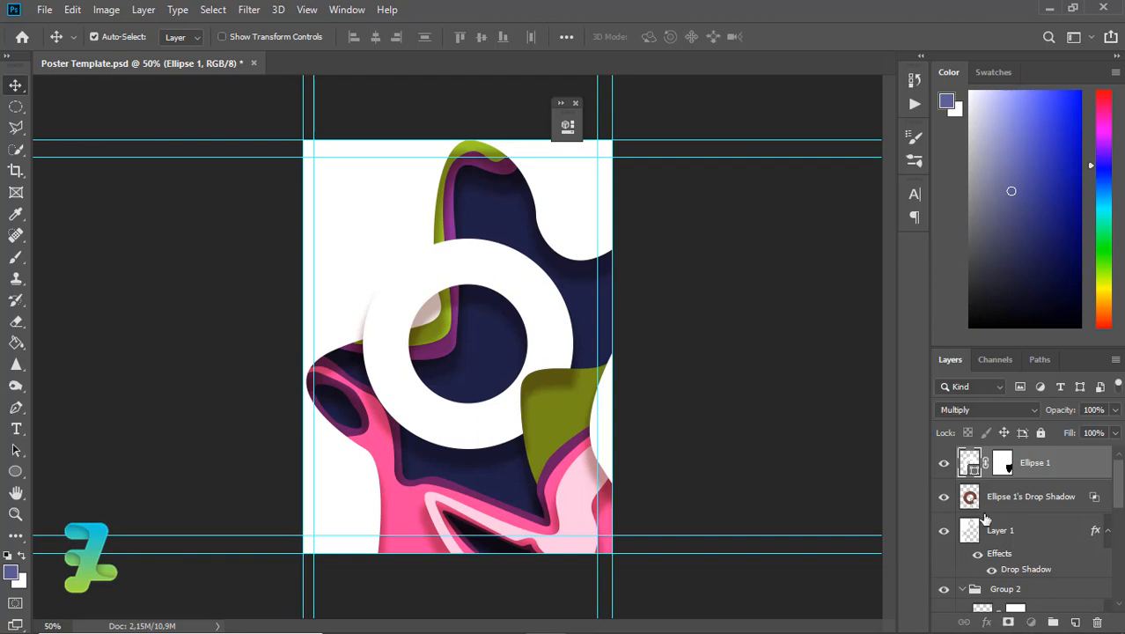
pyautogui.click(1008, 622)
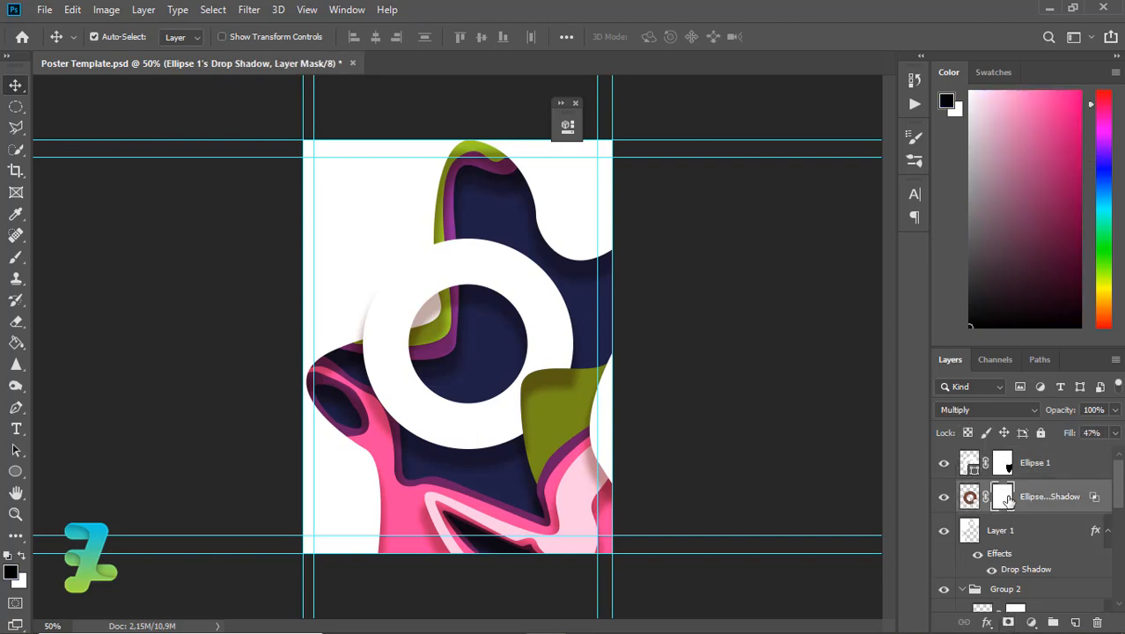
pyautogui.click(15, 257)
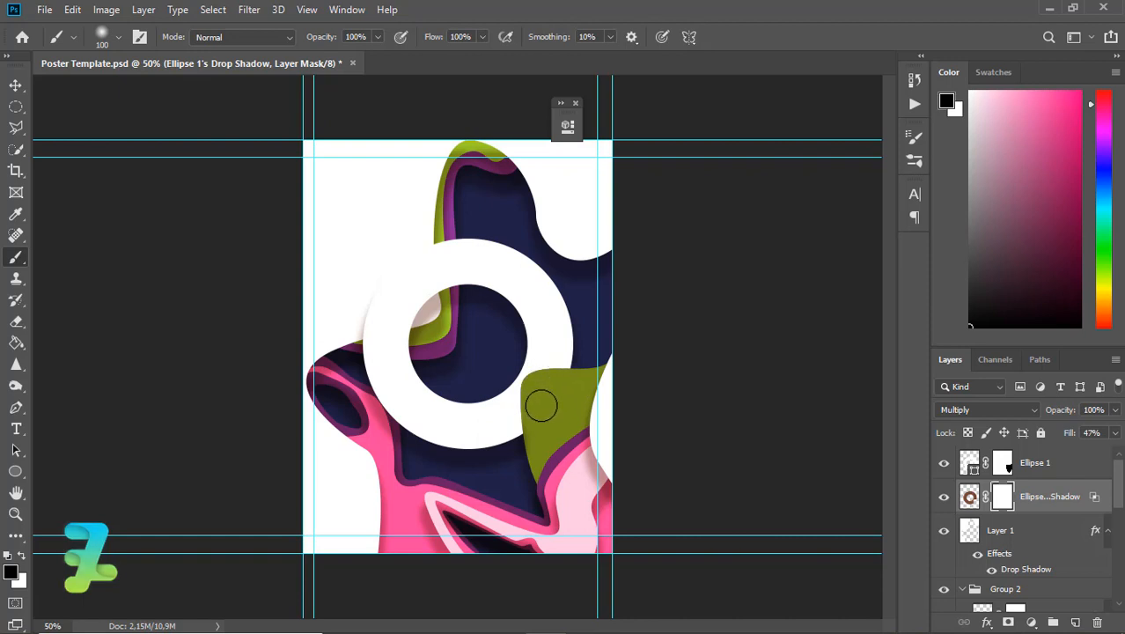
pyautogui.moveTo(541, 405); pyautogui.dragTo(541, 402)
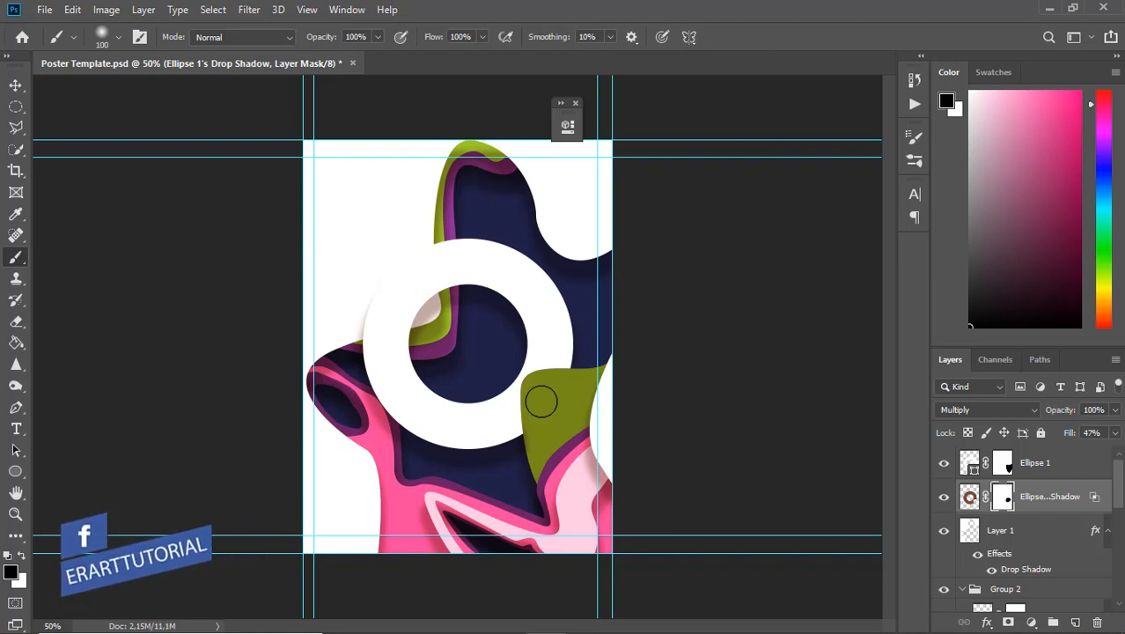
pyautogui.click(16, 84)
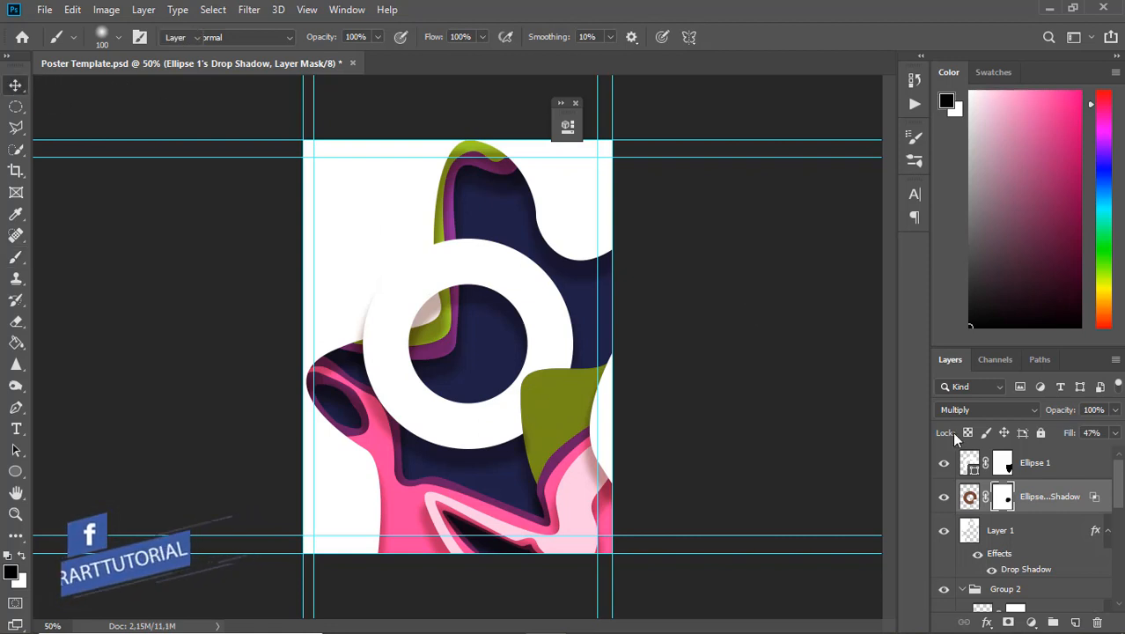
pyautogui.click(1076, 466)
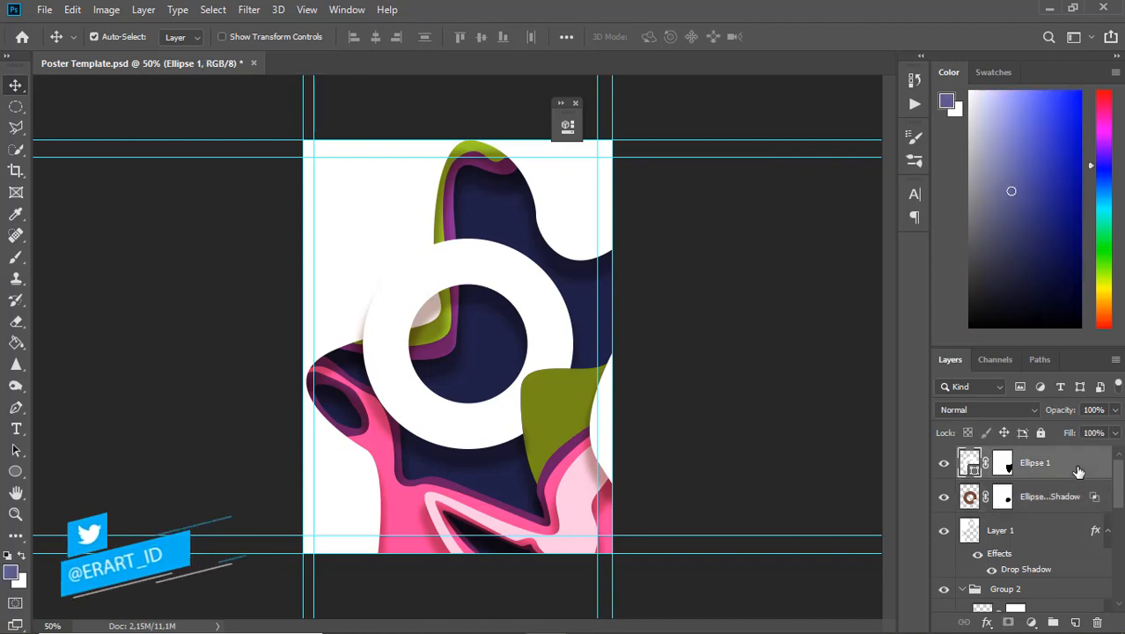
# Group Ellipse 1 together with its separate drop shadow layer
pyautogui.keyDown('shift'); pyautogui.click(1063, 531); pyautogui.keyUp('shift')
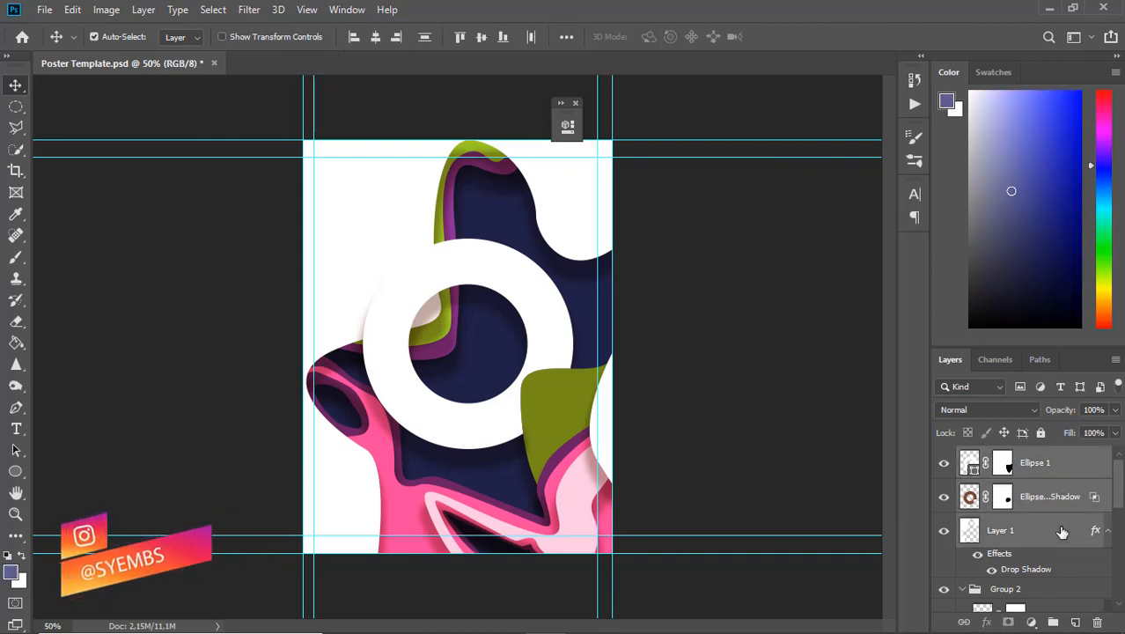
pyautogui.click(1047, 498)
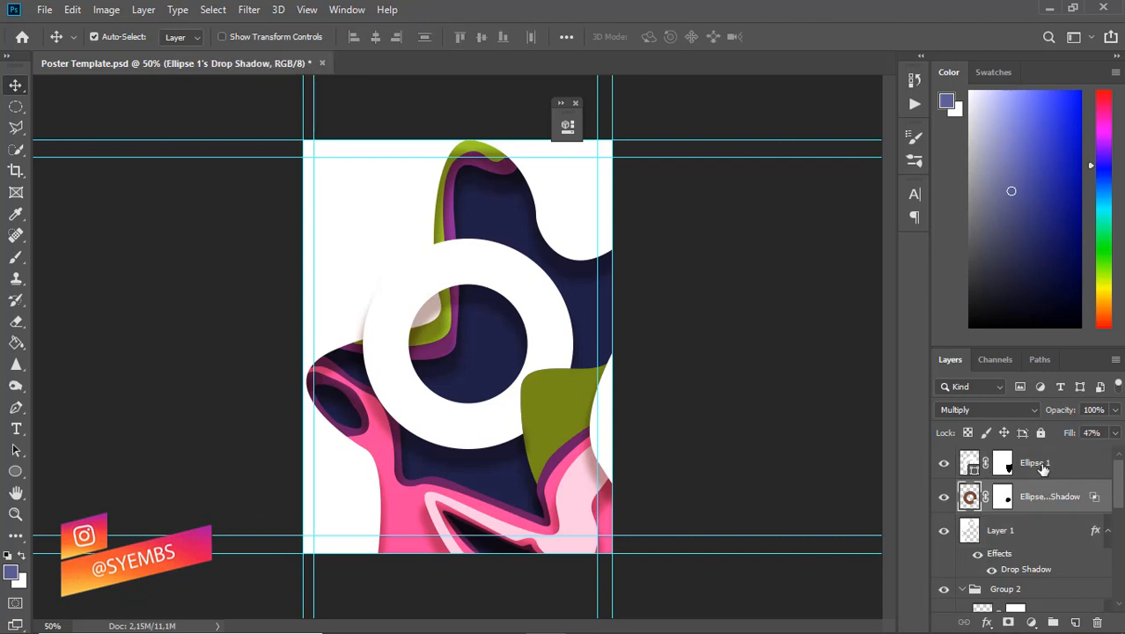
pyautogui.keyDown('shift'); pyautogui.click(1042, 469); pyautogui.keyUp('shift')
pyautogui.hotkey('ctrl', 'g')
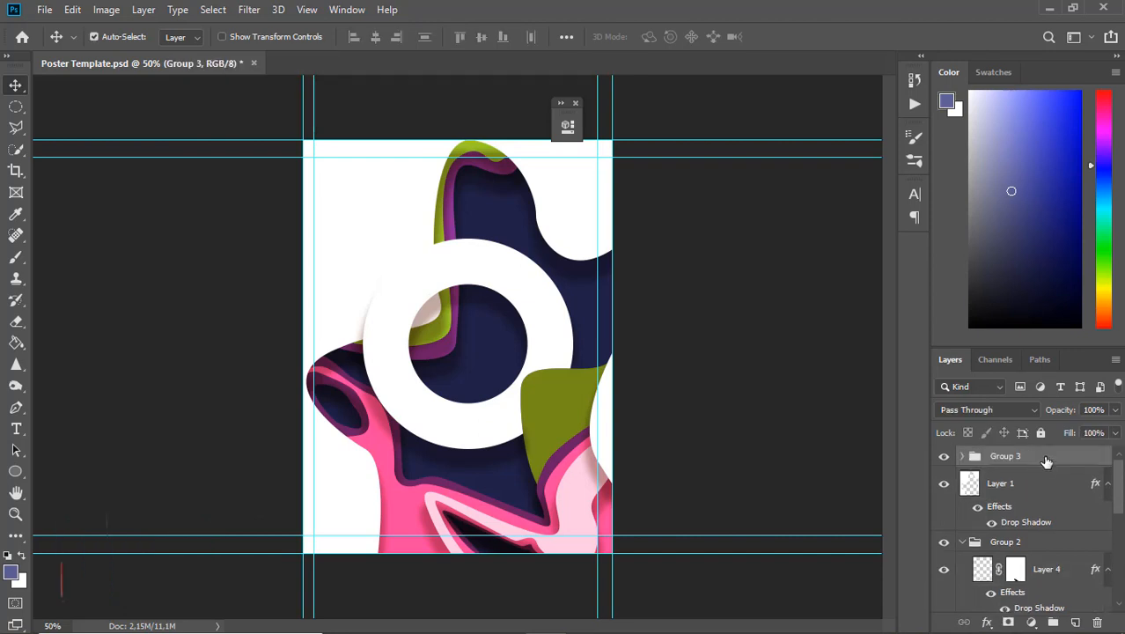
pyautogui.rightClick(1048, 451)
pyautogui.press('Escape')
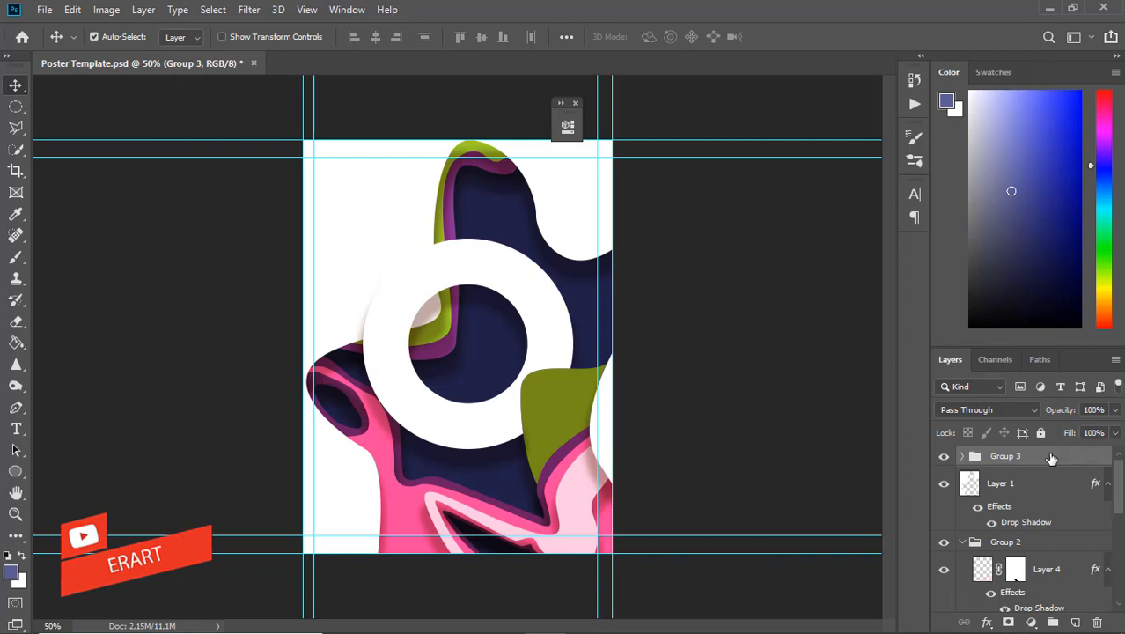
pyautogui.doubleClick(1052, 457)
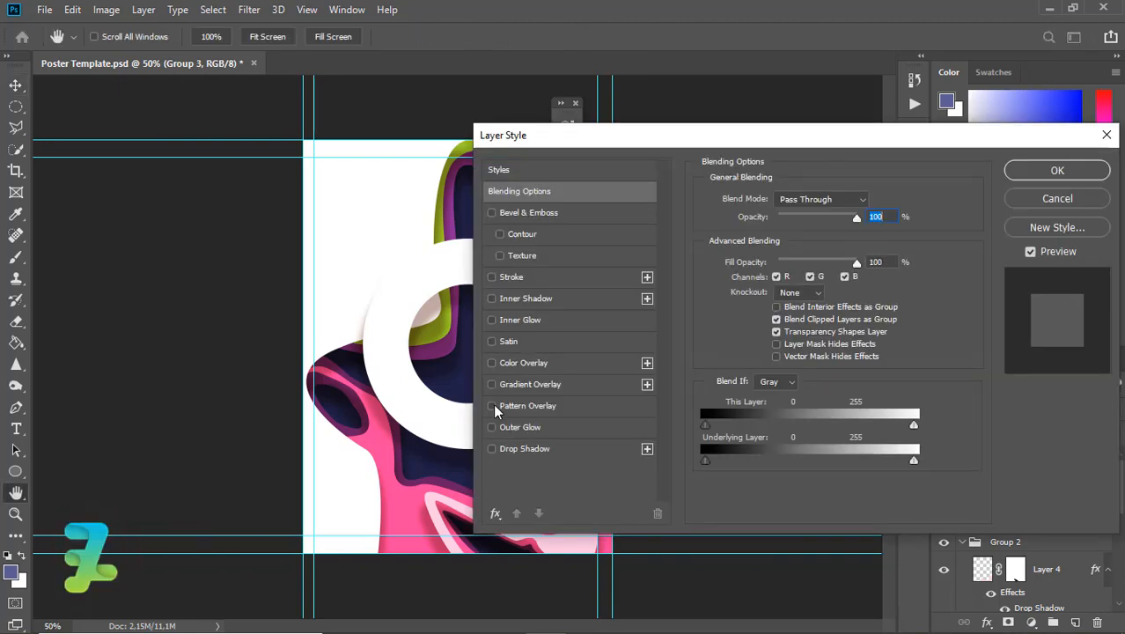
pyautogui.click(494, 405)
pyautogui.click(519, 406)
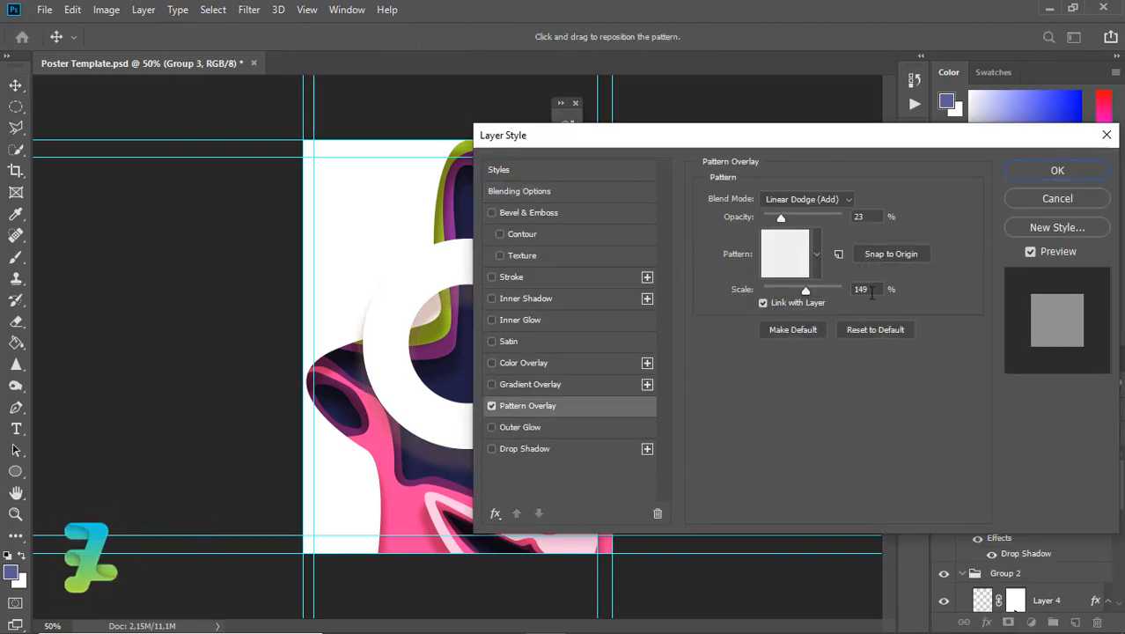
pyautogui.click(816, 251)
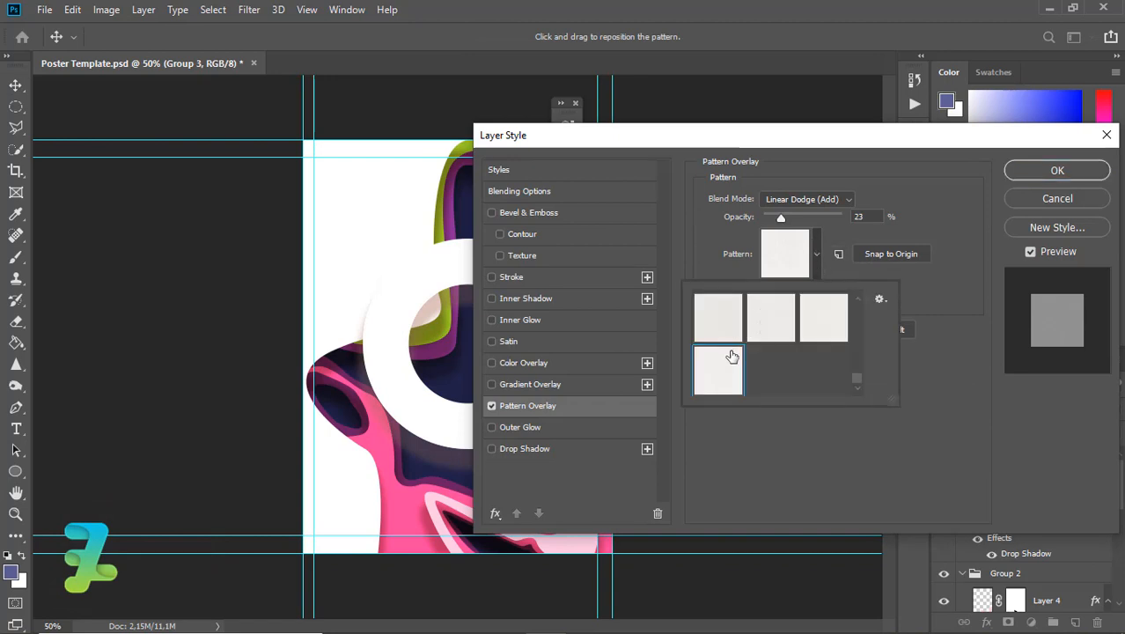
pyautogui.click(821, 227)
pyautogui.click(820, 198)
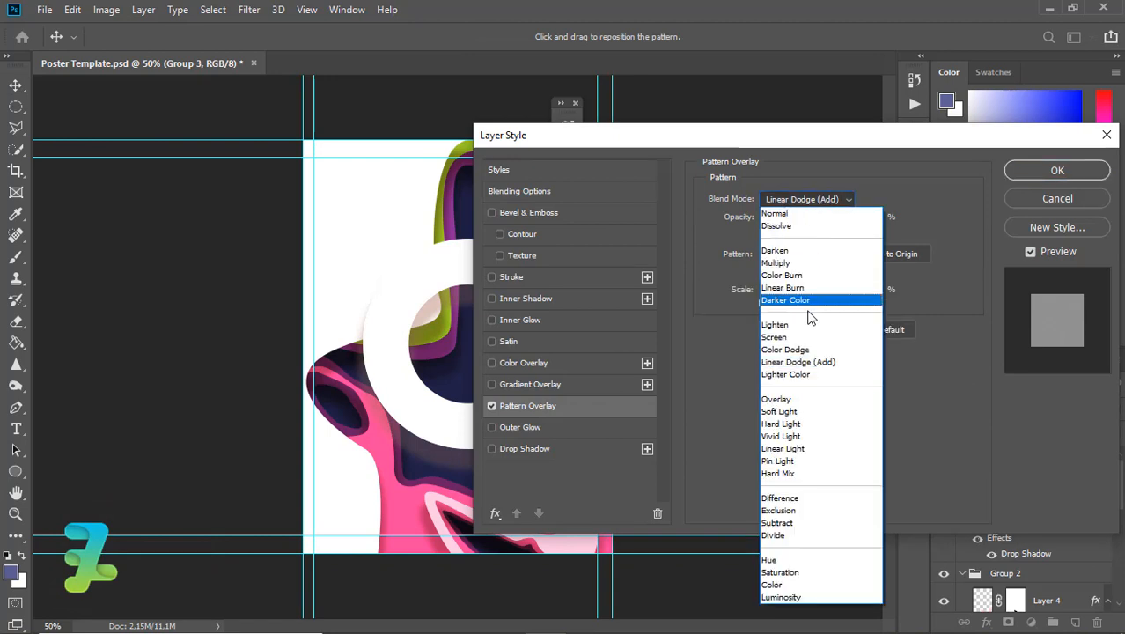
pyautogui.click(810, 361)
pyautogui.moveTo(781, 220); pyautogui.dragTo(788, 221)
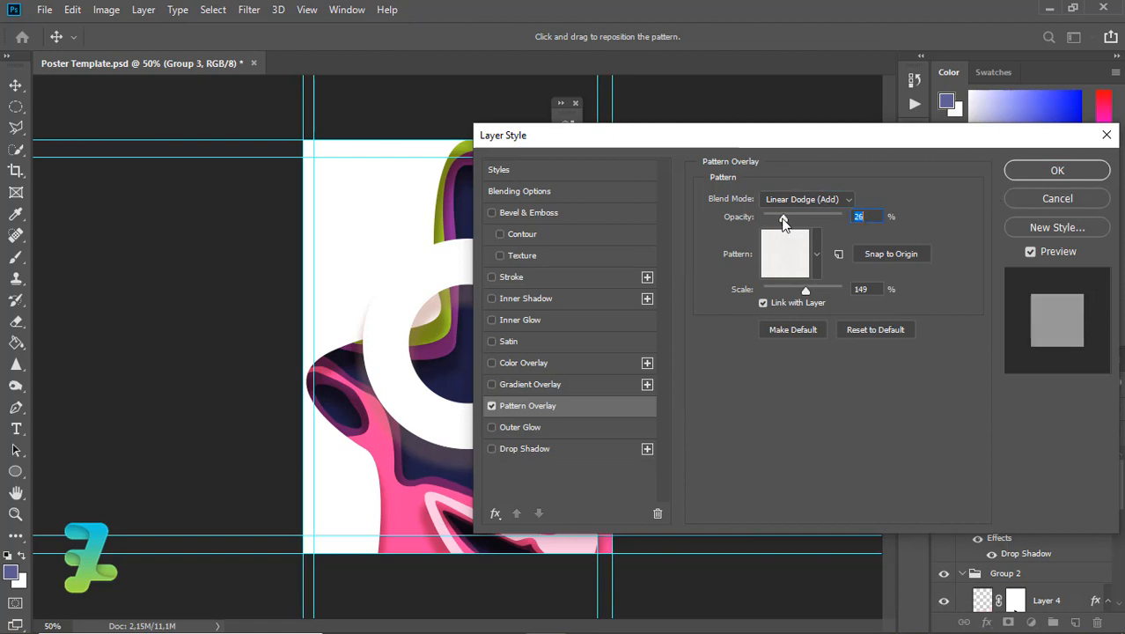
pyautogui.moveTo(784, 220); pyautogui.dragTo(773, 219)
pyautogui.click(1029, 199)
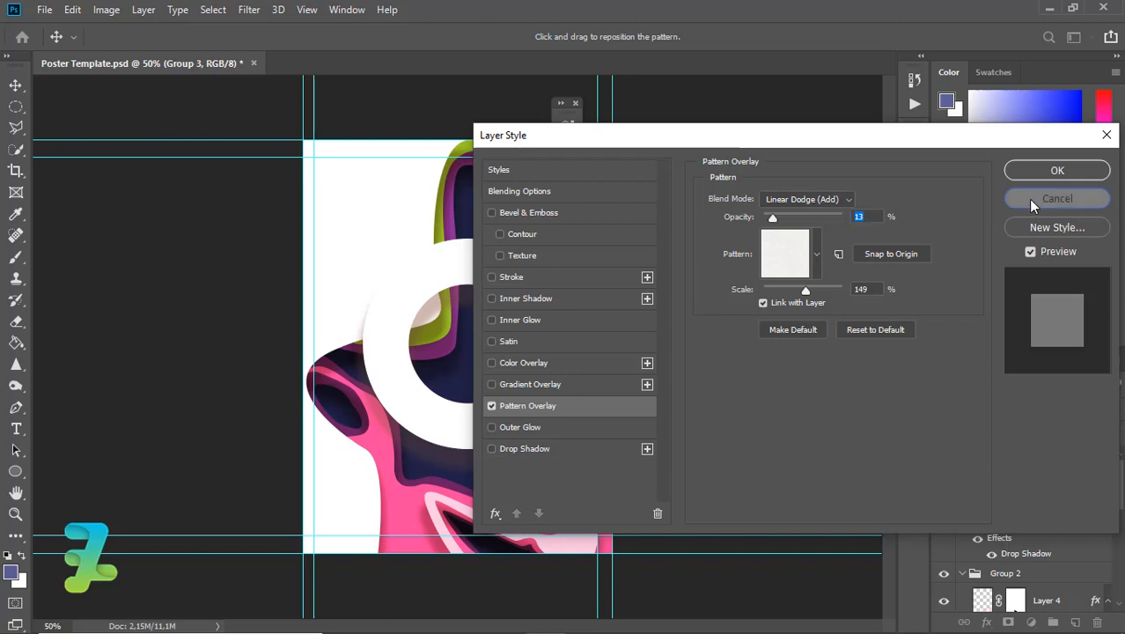
# Expand Group 3 and add a white paper-texture Pattern Overlay to Ellipse 1 in Linear Dodge (Add) mode at 23% opacity, adjusting its scale
pyautogui.click(962, 455)
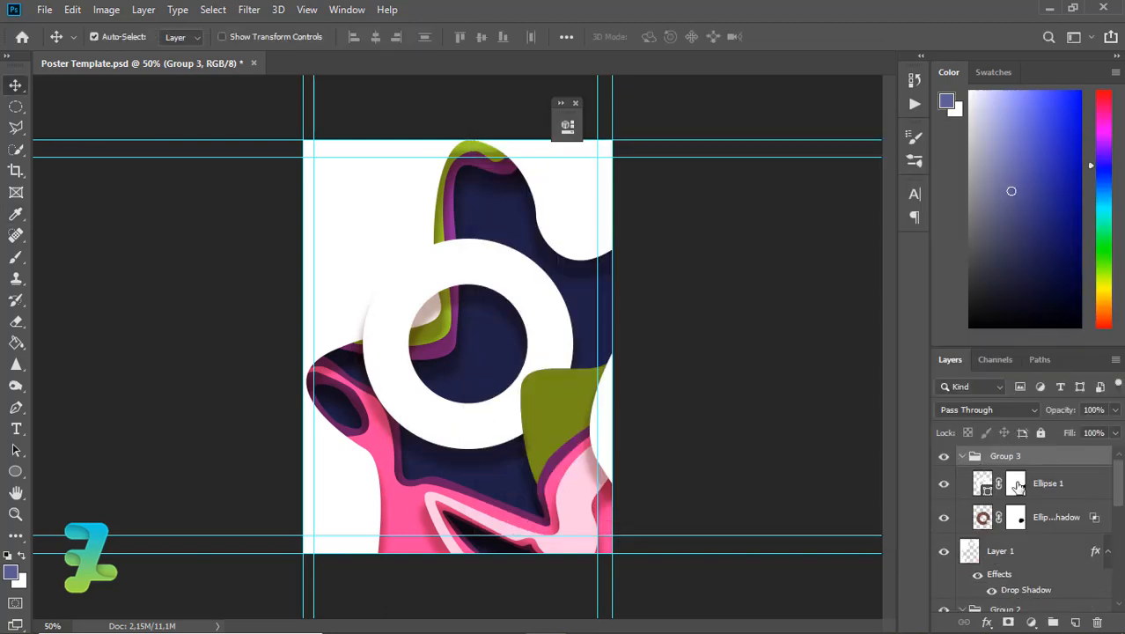
pyautogui.click(1061, 486)
pyautogui.doubleClick(1064, 492)
pyautogui.click(1094, 492)
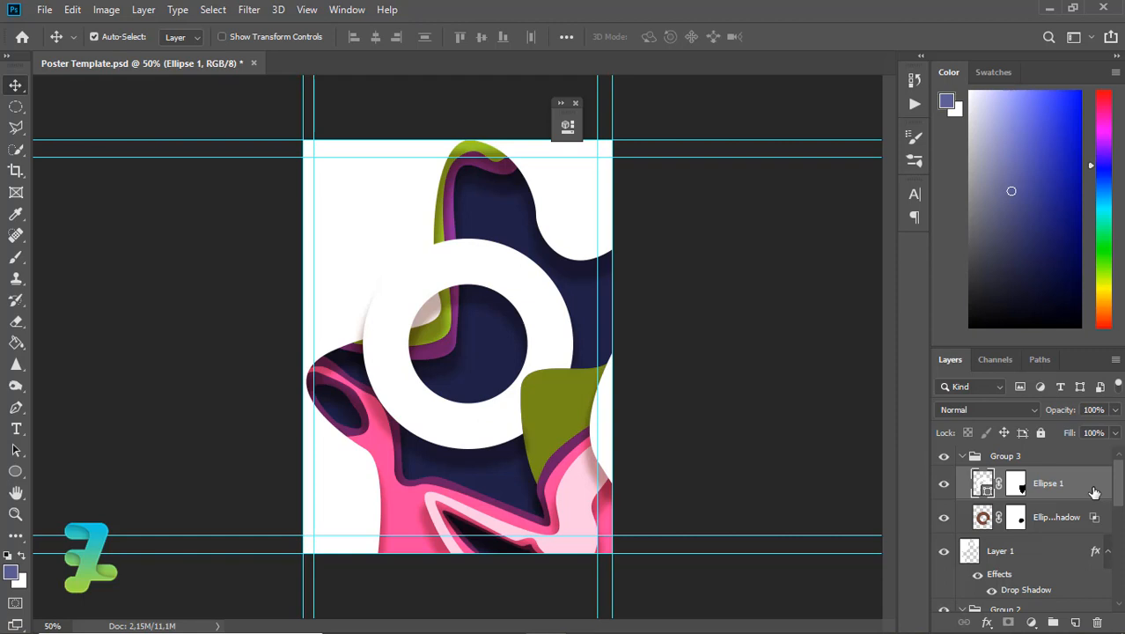
pyautogui.doubleClick(1094, 492)
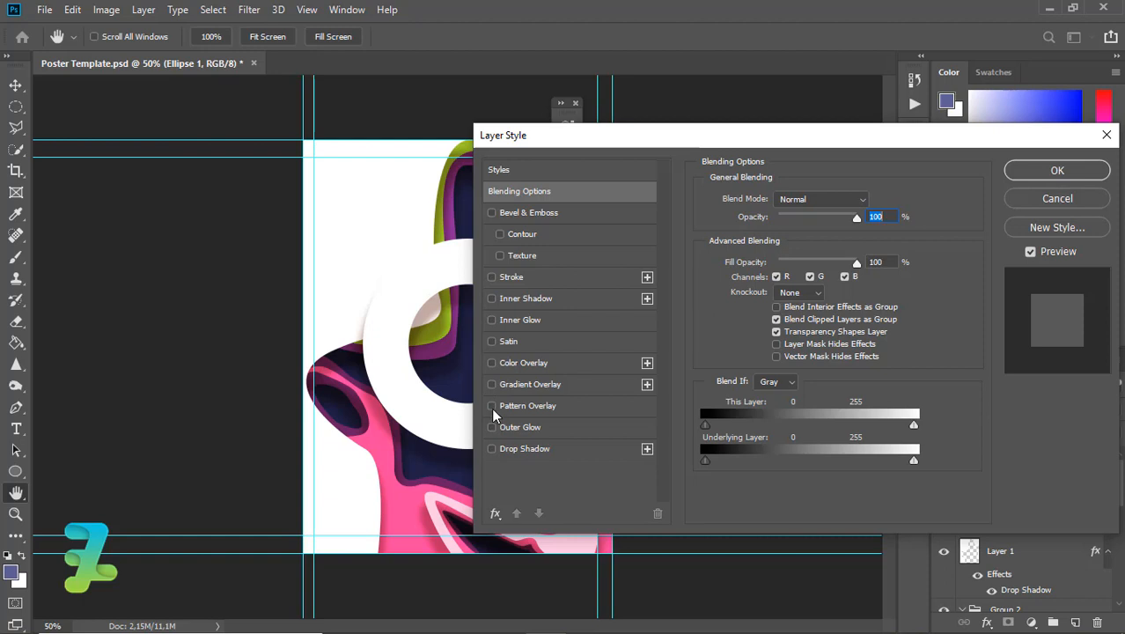
pyautogui.click(508, 406)
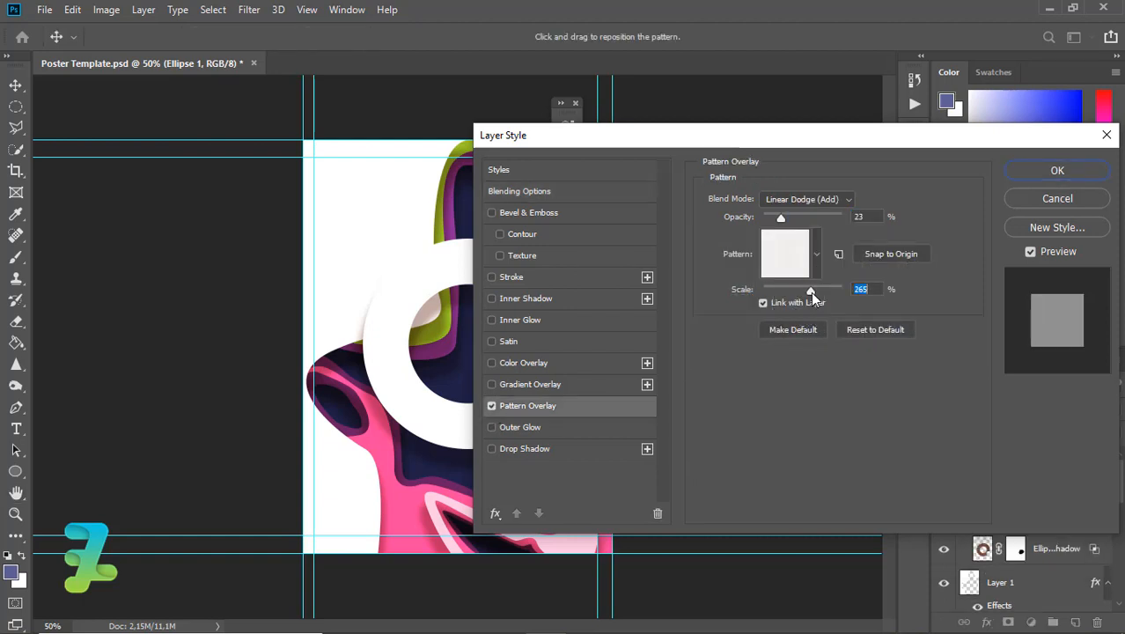
pyautogui.moveTo(807, 291); pyautogui.dragTo(807, 292)
pyautogui.click(816, 253)
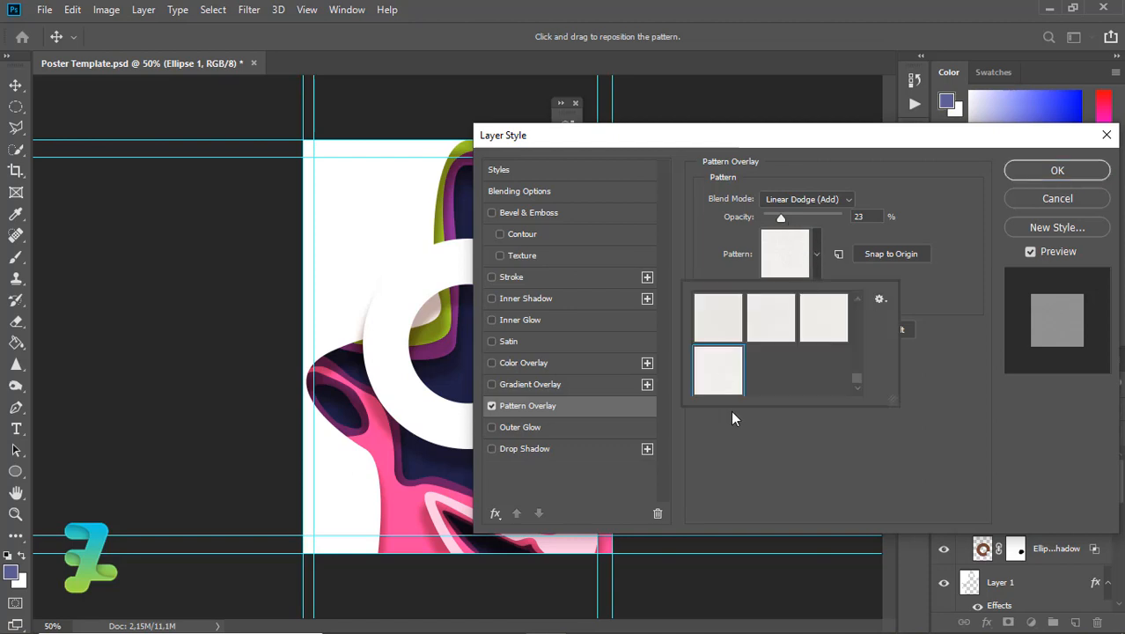
pyautogui.click(1028, 171)
pyautogui.click(1028, 171)
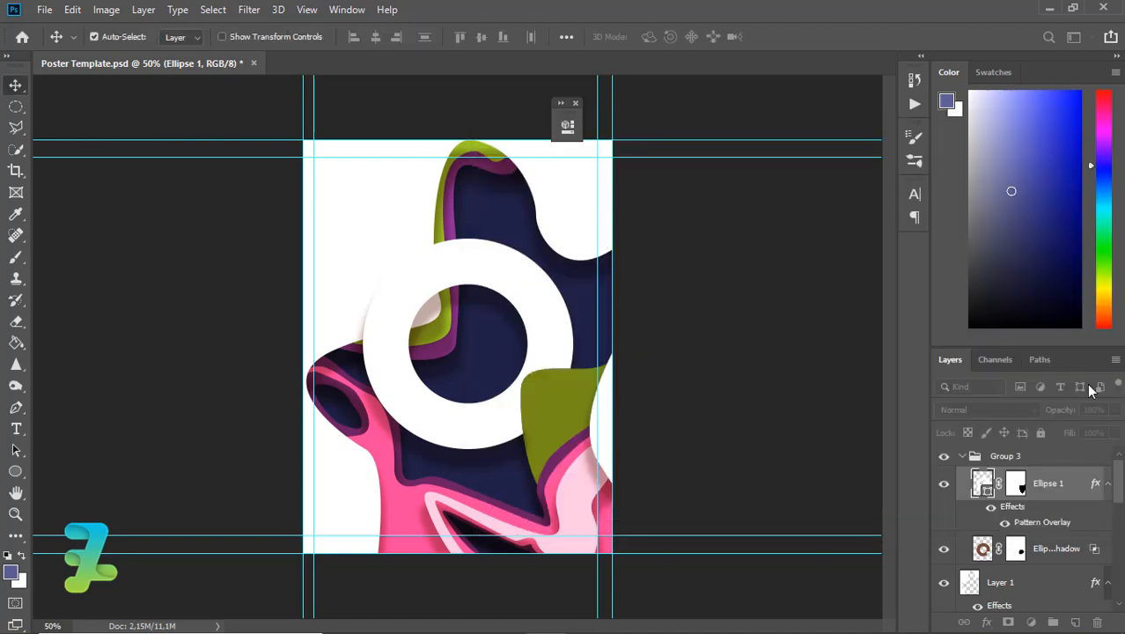
# Collapse Group 3 and Group 2, and add a Linear Dodge (Add) Pattern Overlay to Layer 1 with 23% opacity and 149% scale
pyautogui.click(963, 456)
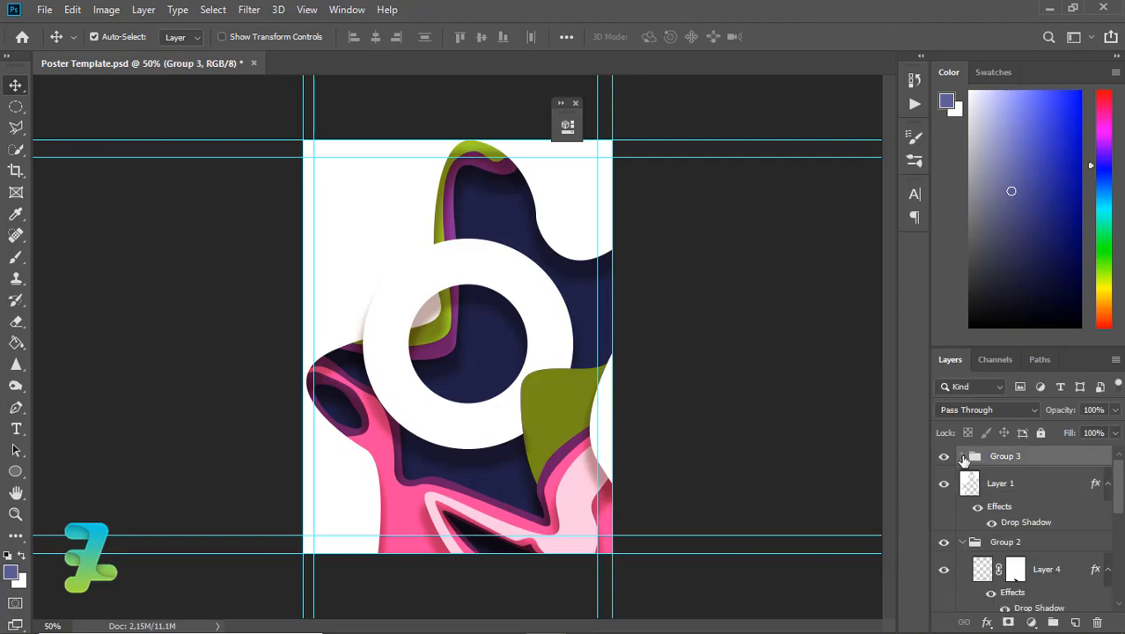
pyautogui.click(963, 542)
pyautogui.click(1039, 491)
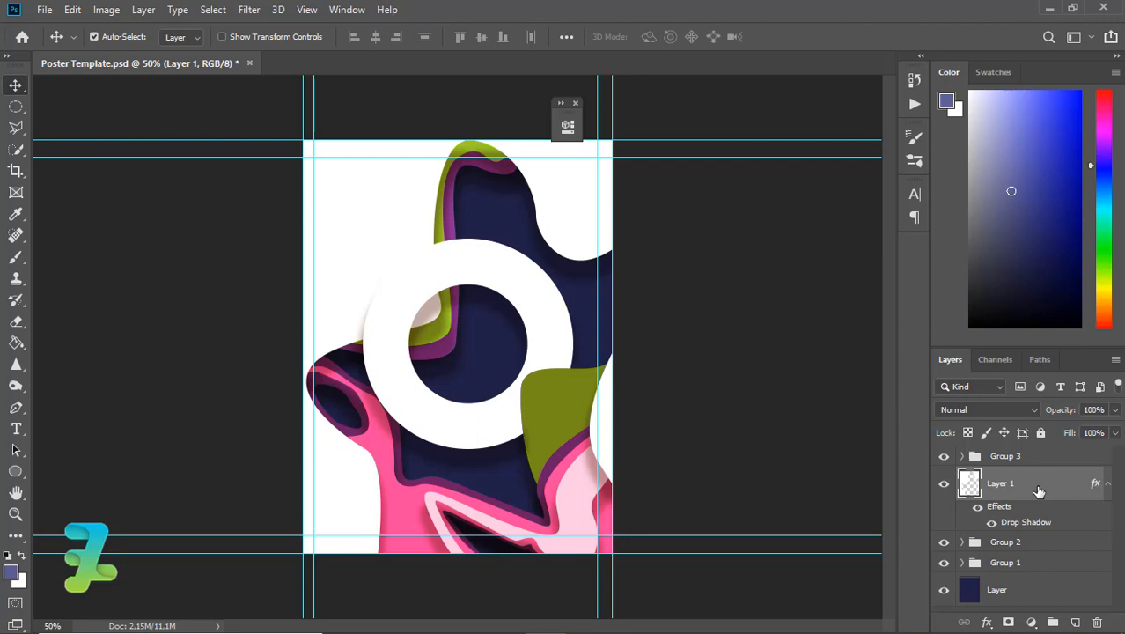
pyautogui.doubleClick(1039, 491)
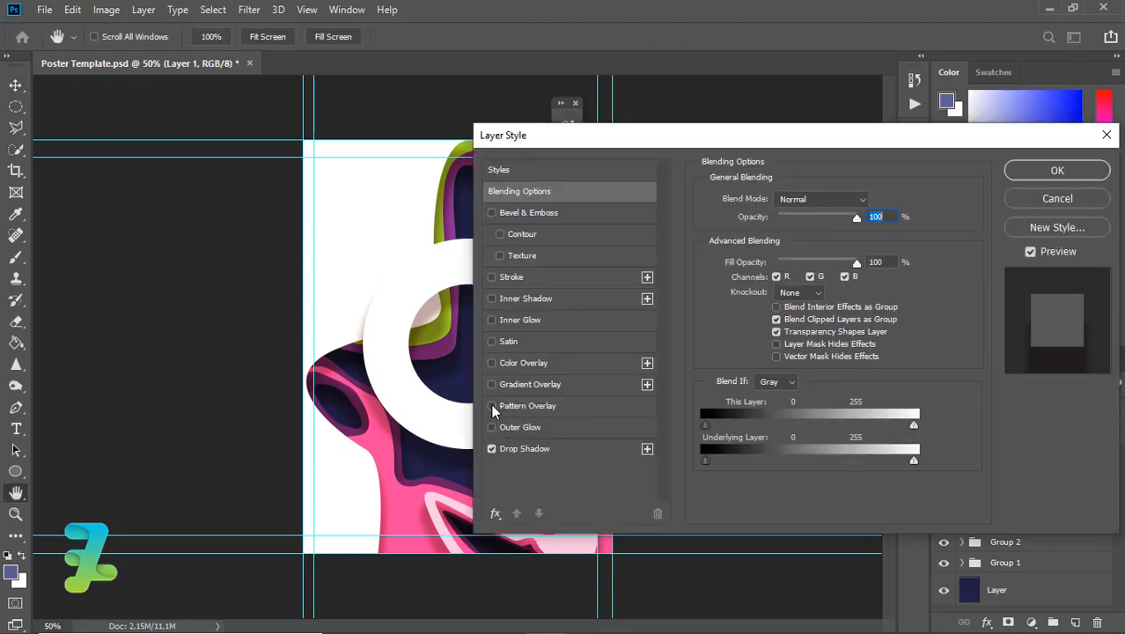
pyautogui.click(492, 406)
pyautogui.click(518, 406)
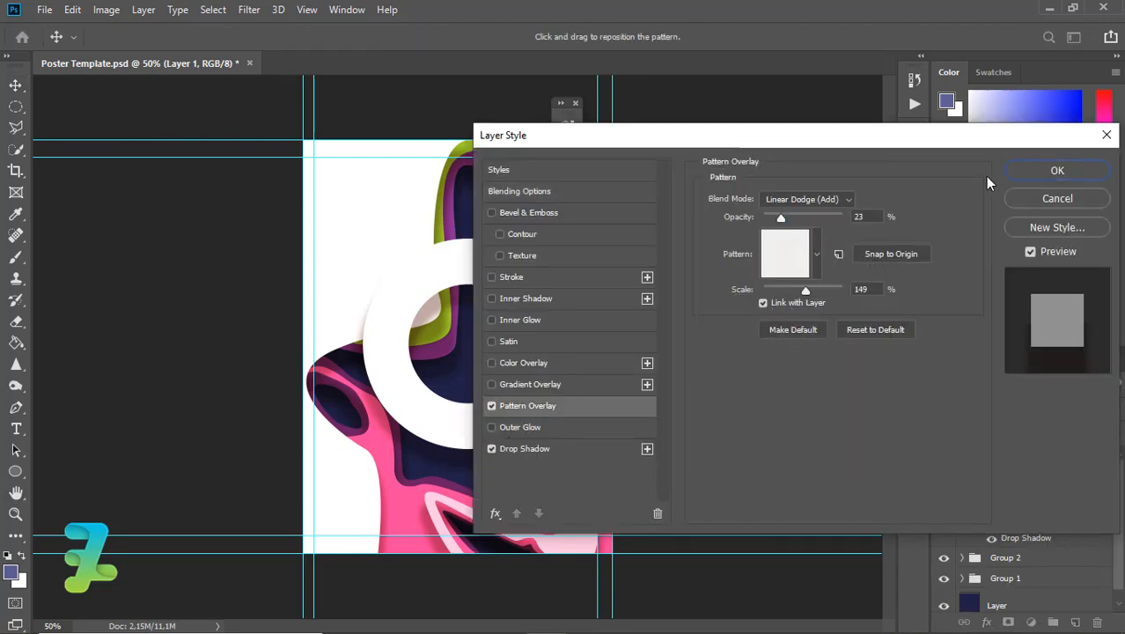
pyautogui.click(1023, 167)
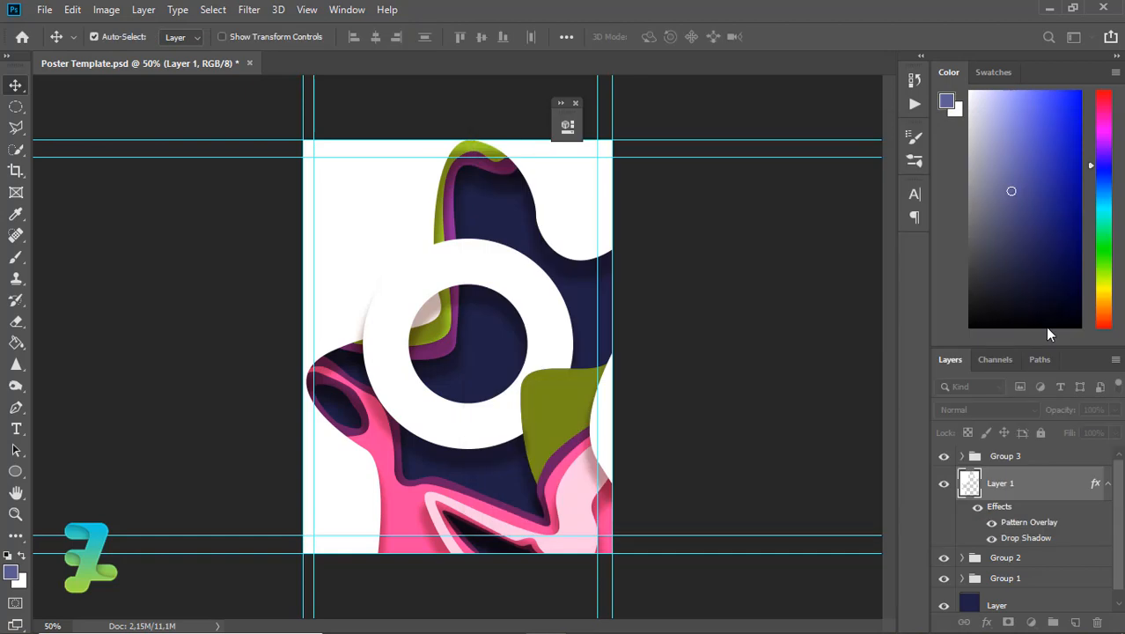
pyautogui.click(1070, 561)
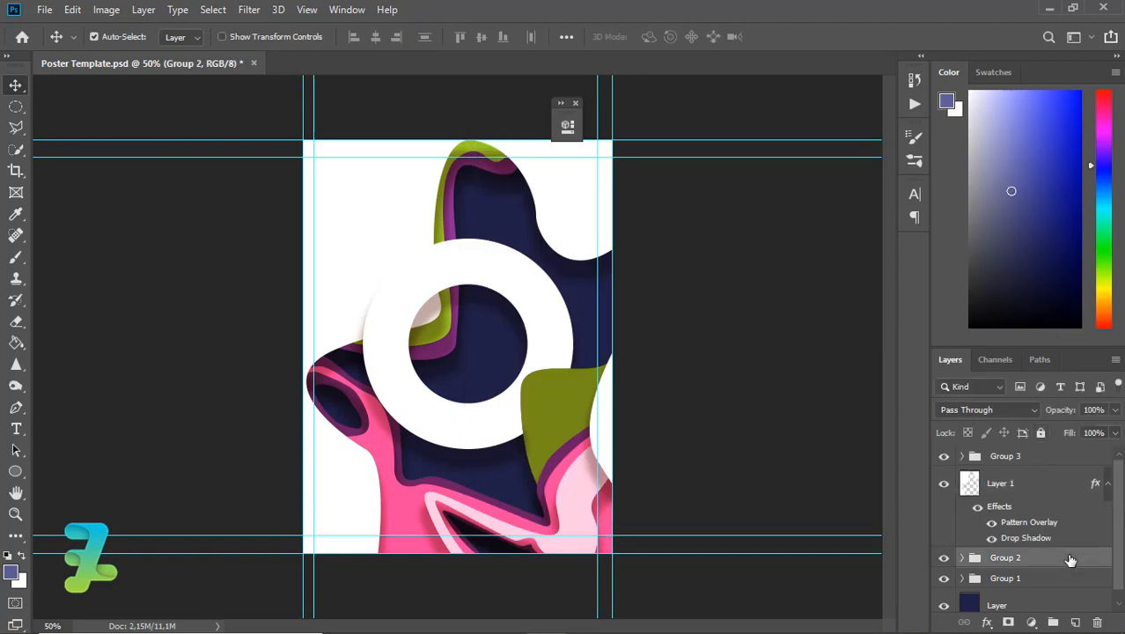
pyautogui.doubleClick(1070, 561)
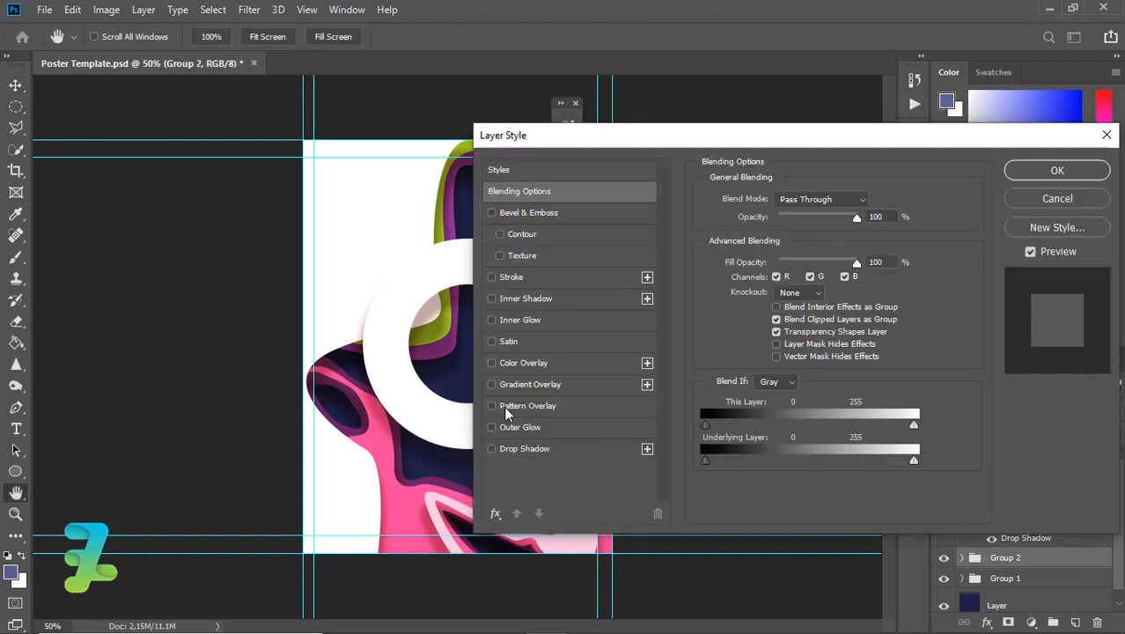
pyautogui.click(492, 406)
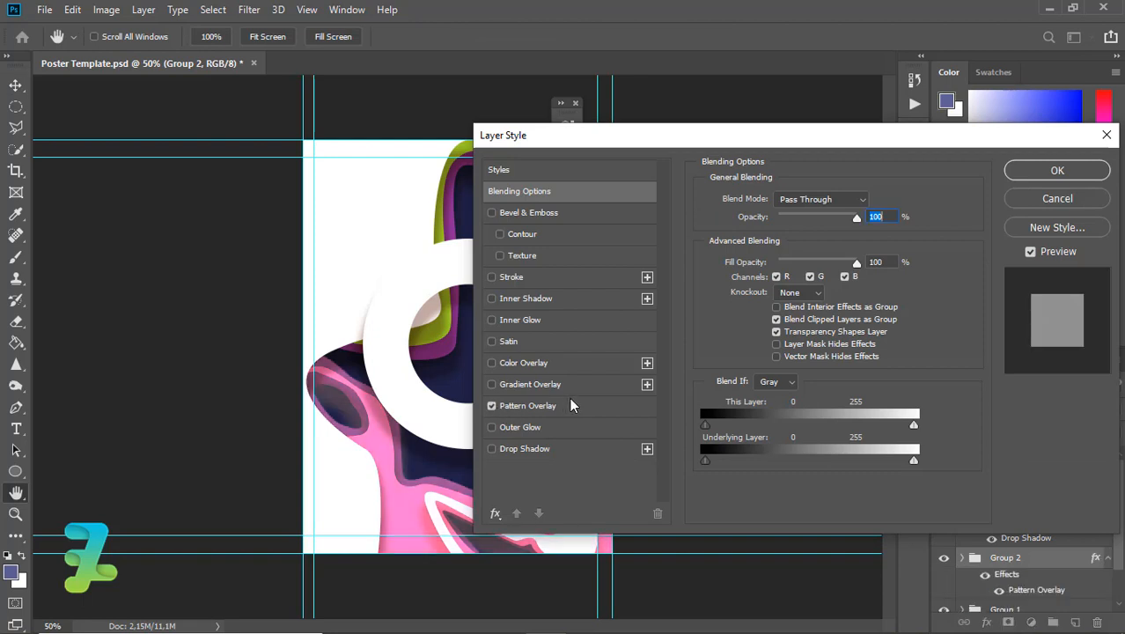
pyautogui.click(534, 406)
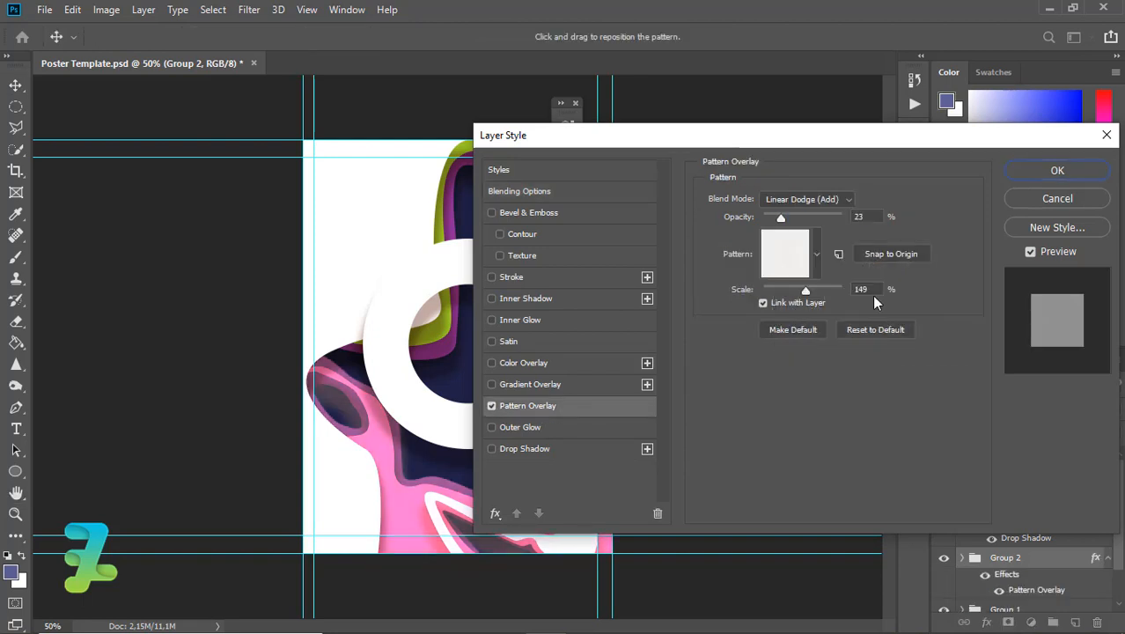
pyautogui.click(1061, 200)
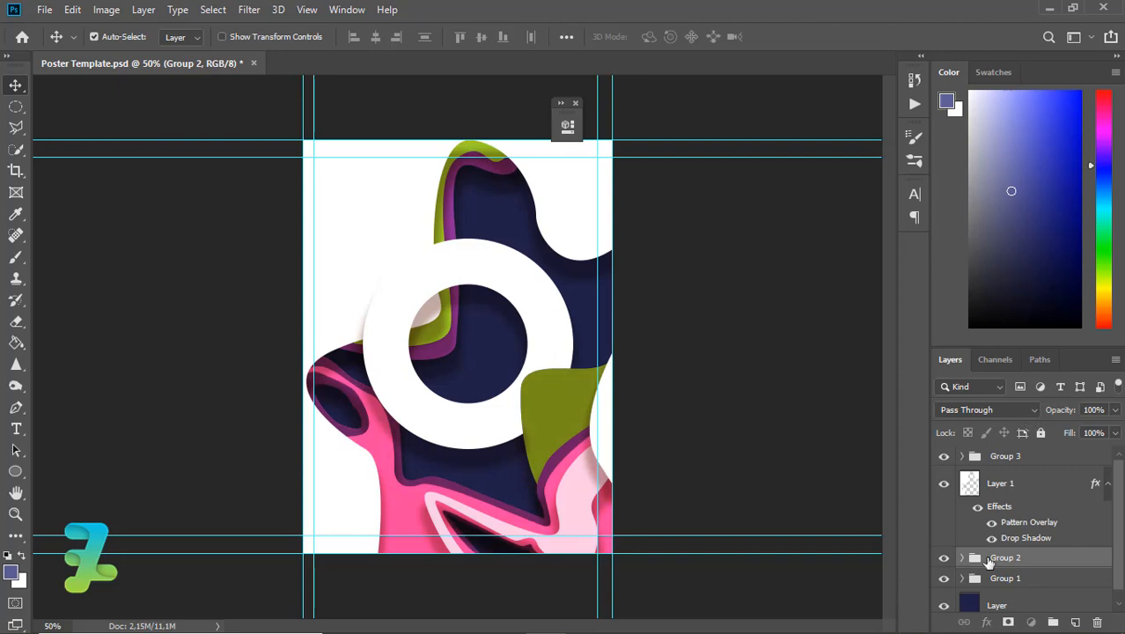
# Expand Group 2 and copy the layer style of Layer 1, including its Pattern Overlay and Drop Shadow
pyautogui.click(962, 558)
pyautogui.scroll(-3, 1097, 515)
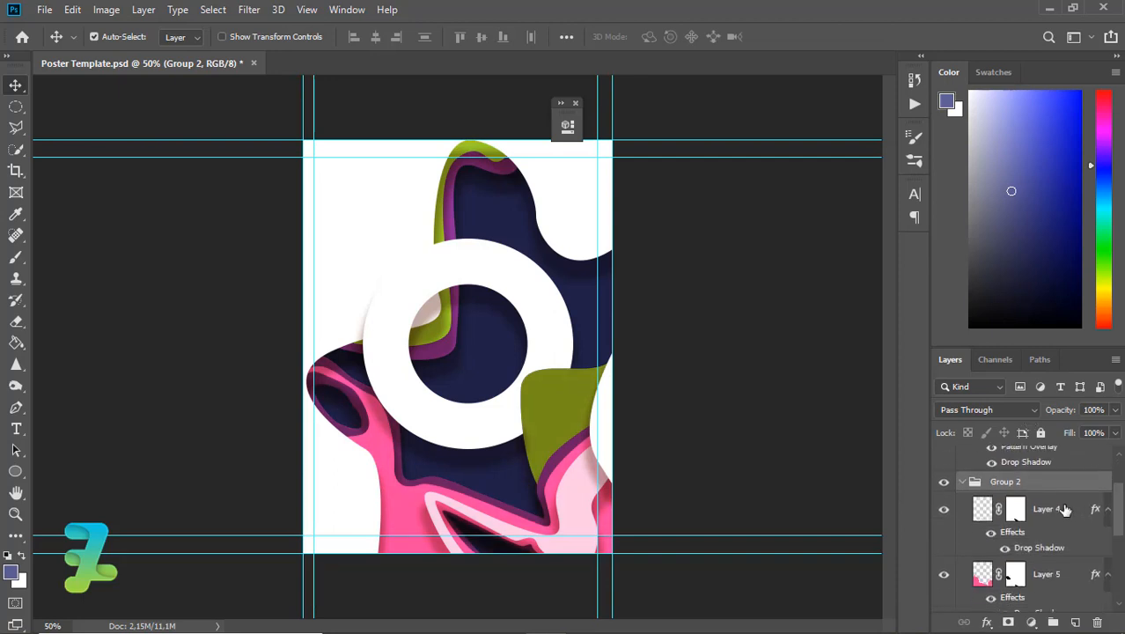
pyautogui.click(1065, 510)
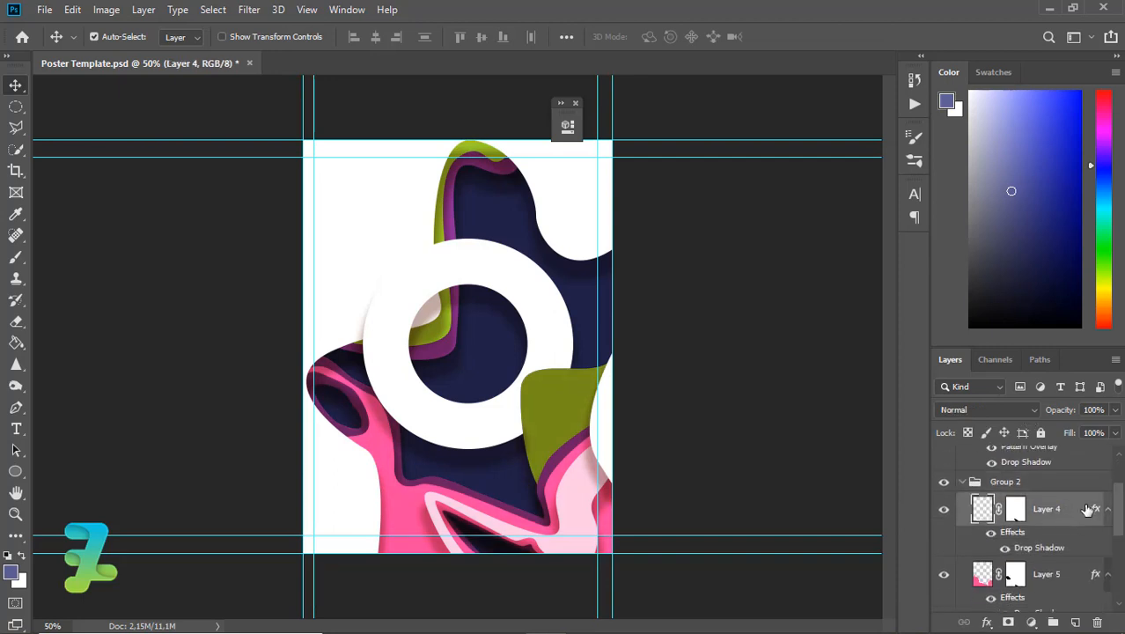
pyautogui.moveTo(1120, 508); pyautogui.dragTo(1118, 490)
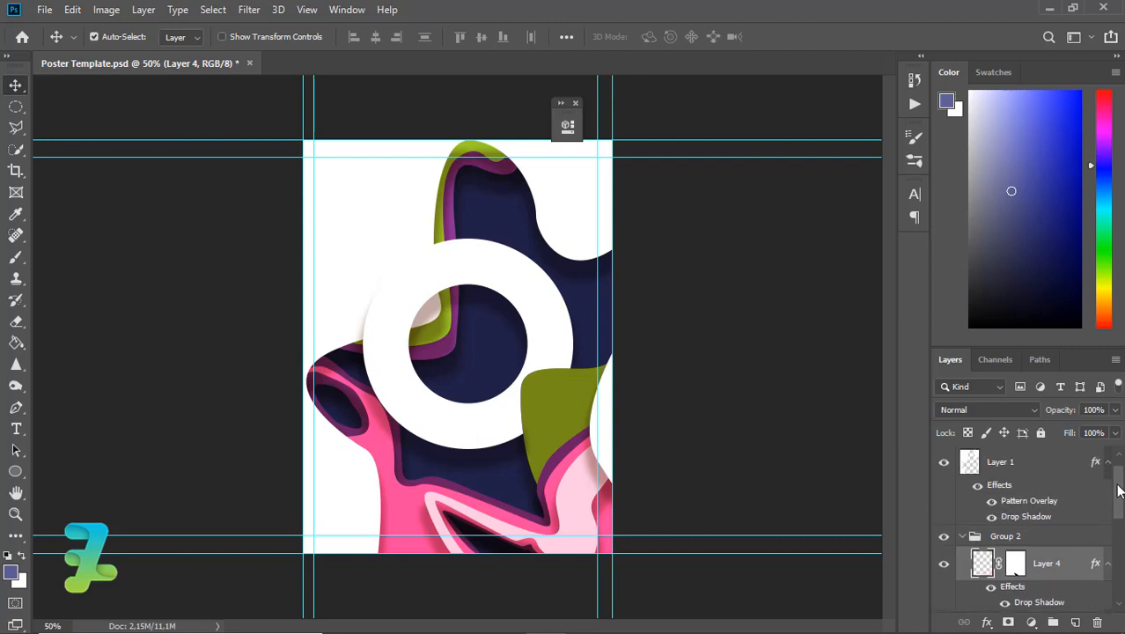
pyautogui.rightClick(1026, 470)
pyautogui.click(852, 377)
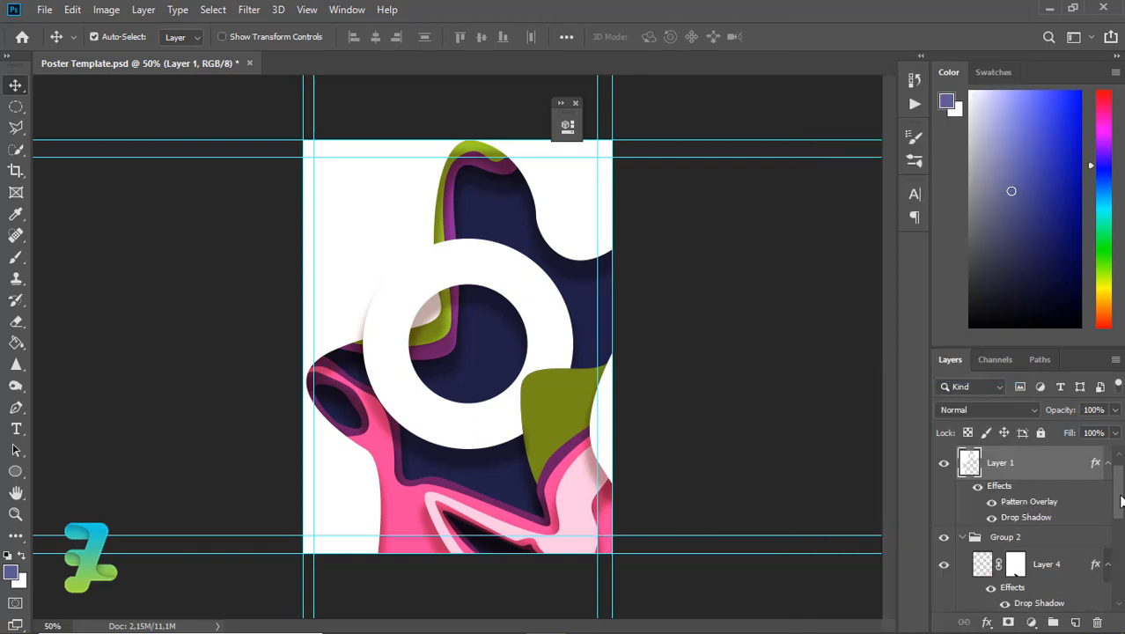
# Paste the copied layer style with Pattern Overlay and Drop Shadow onto Layer 4, Layer 5 and Layer 6 in Group 2
pyautogui.scroll(-3, 1120, 504)
pyautogui.rightClick(1054, 490)
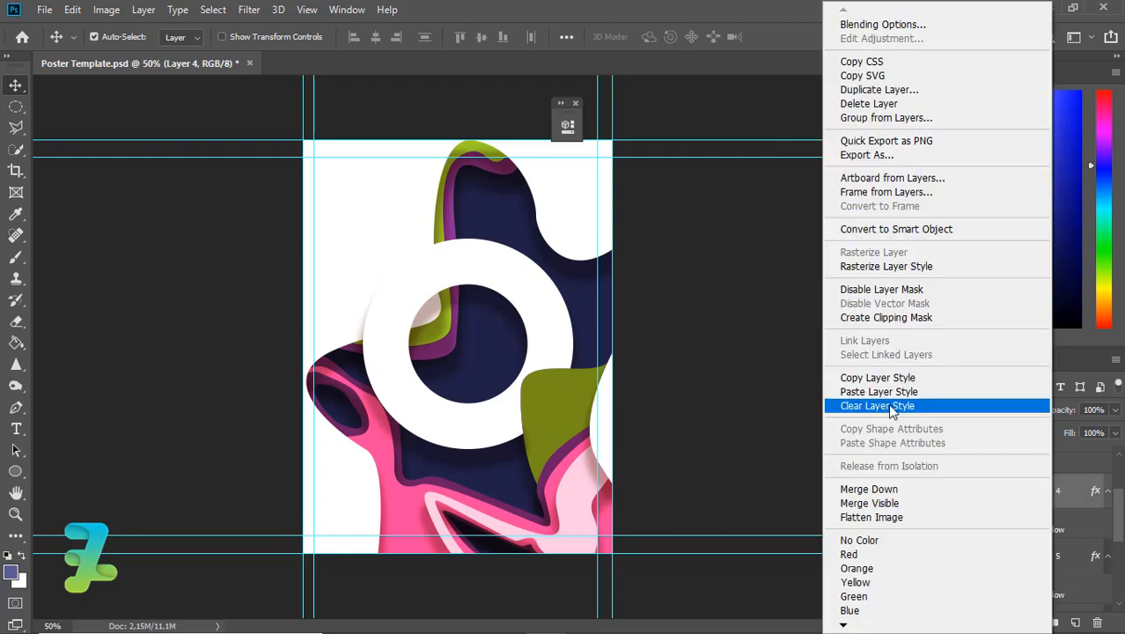
pyautogui.click(872, 391)
pyautogui.rightClick(1049, 571)
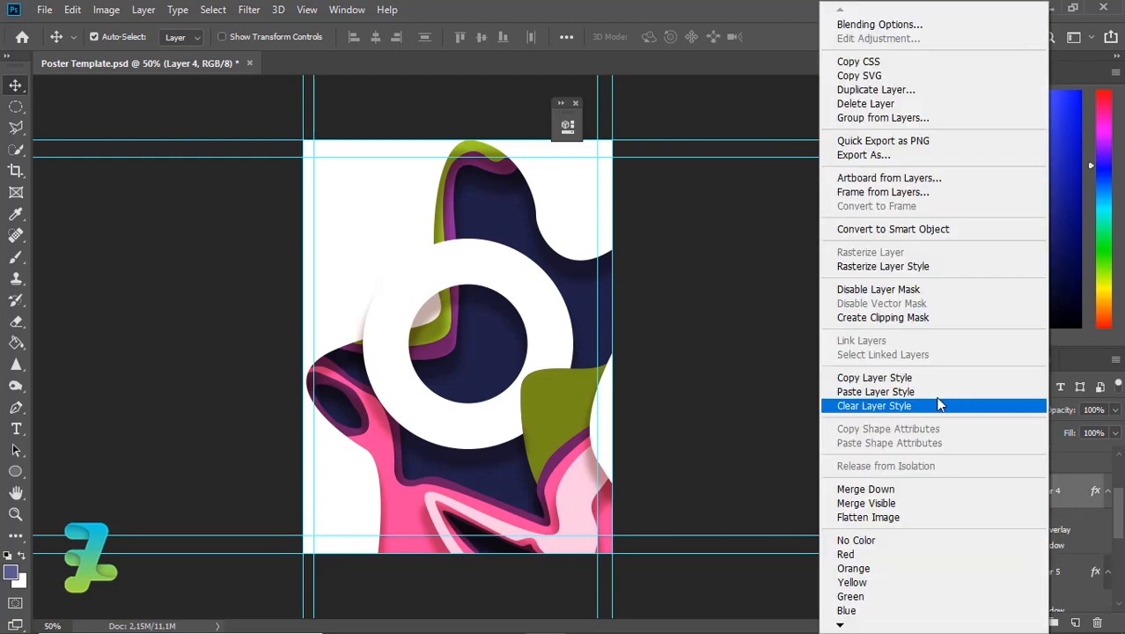
pyautogui.press('Return')
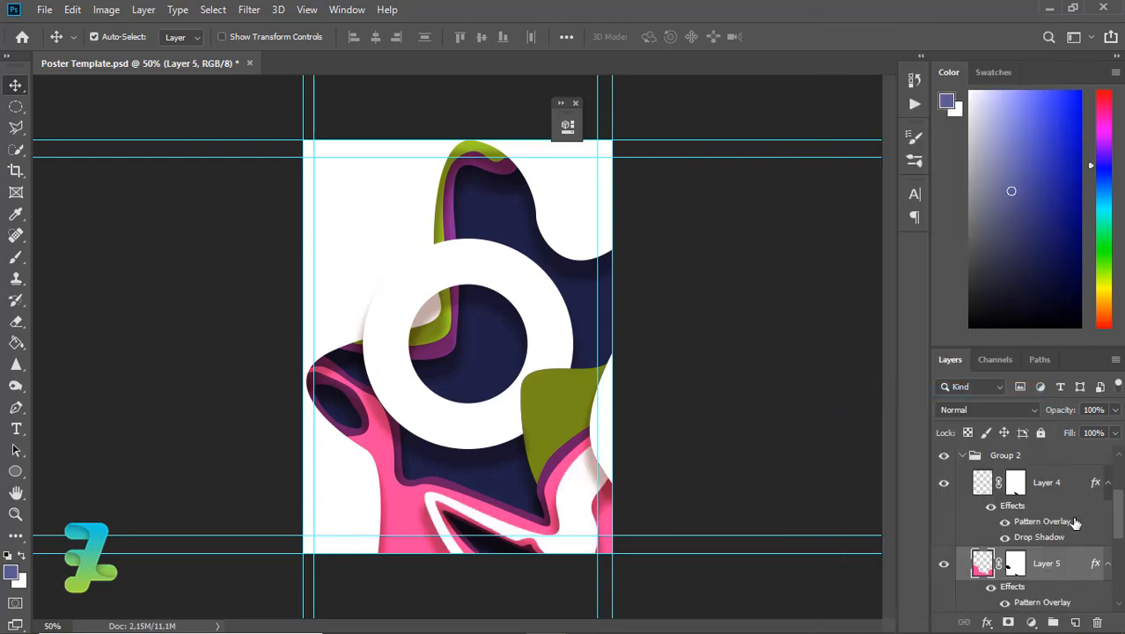
pyautogui.moveTo(1121, 519); pyautogui.dragTo(1122, 552)
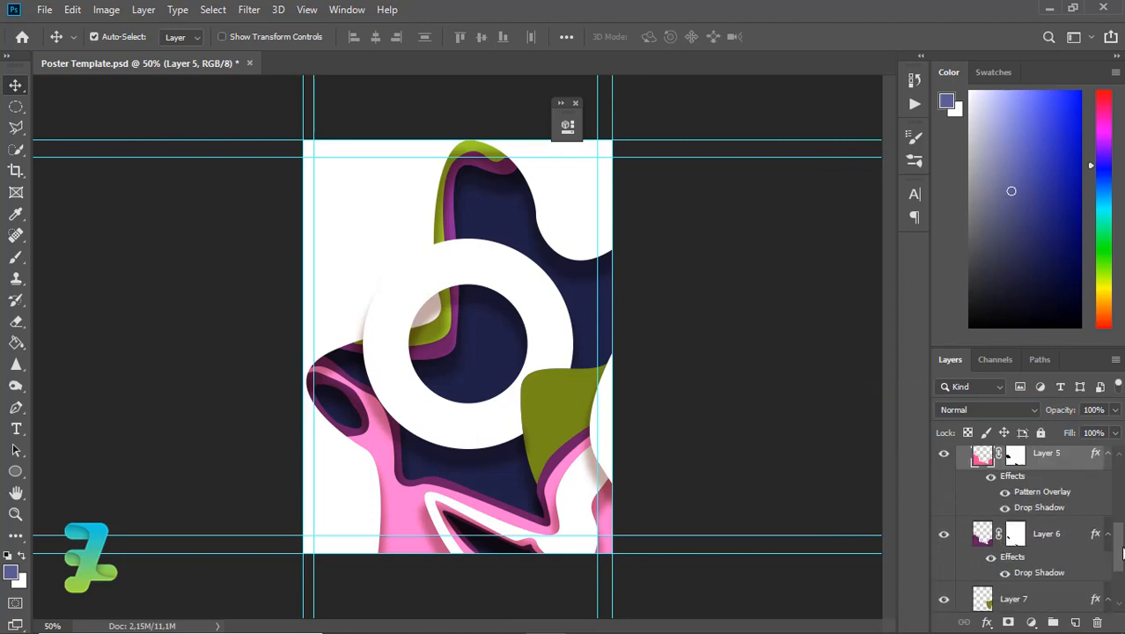
pyautogui.rightClick(1065, 542)
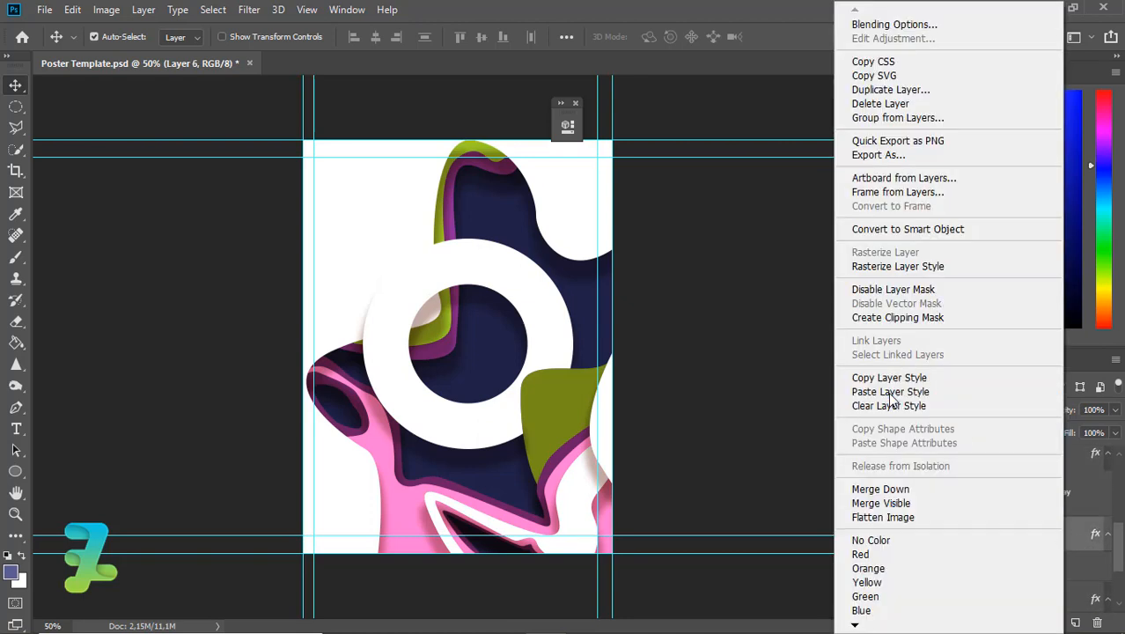
pyautogui.click(890, 392)
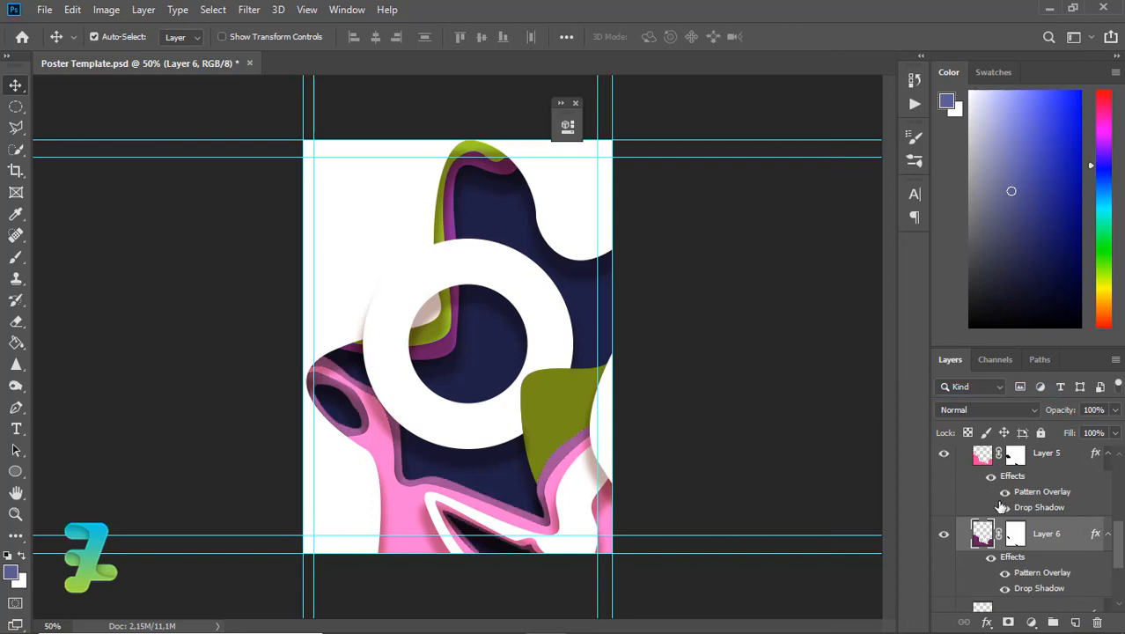
# Lower the Pattern Overlay opacity of Layer 6 to 5%
pyautogui.doubleClick(947, 509)
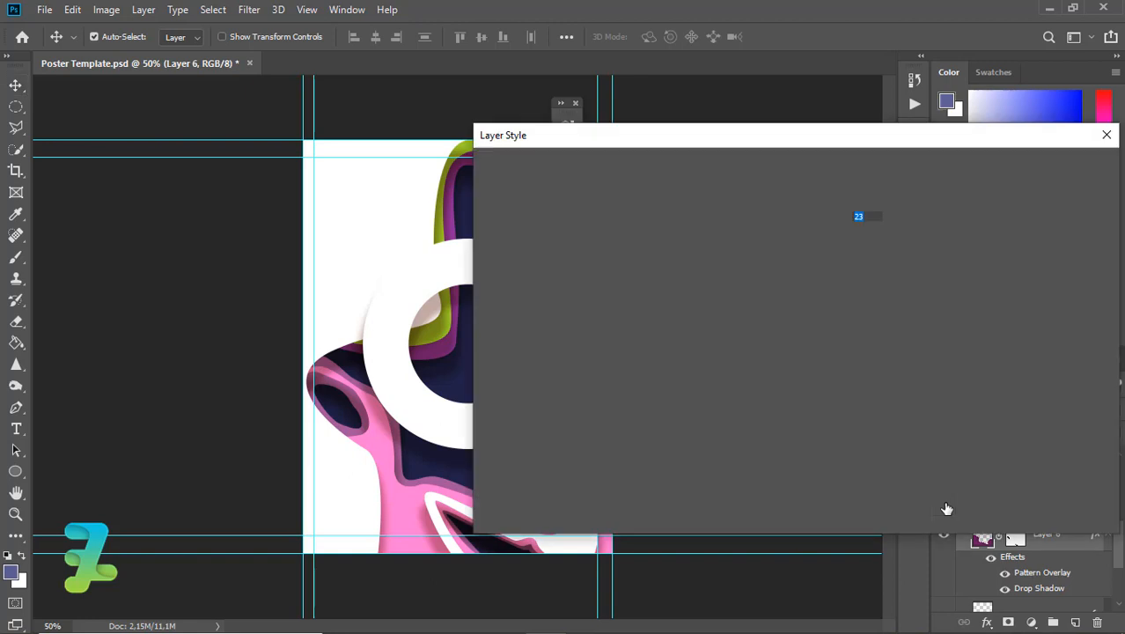
pyautogui.moveTo(780, 222)
pyautogui.mouseDown()
pyautogui.moveTo(759, 227)
pyautogui.moveTo(769, 223)
pyautogui.mouseUp()
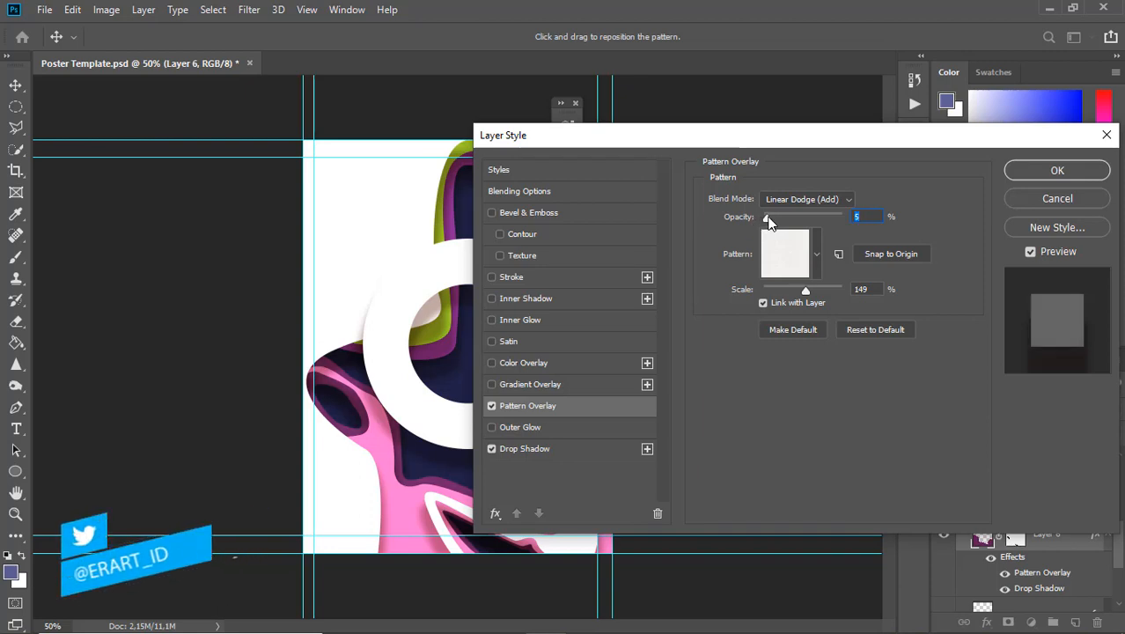
pyautogui.click(1021, 172)
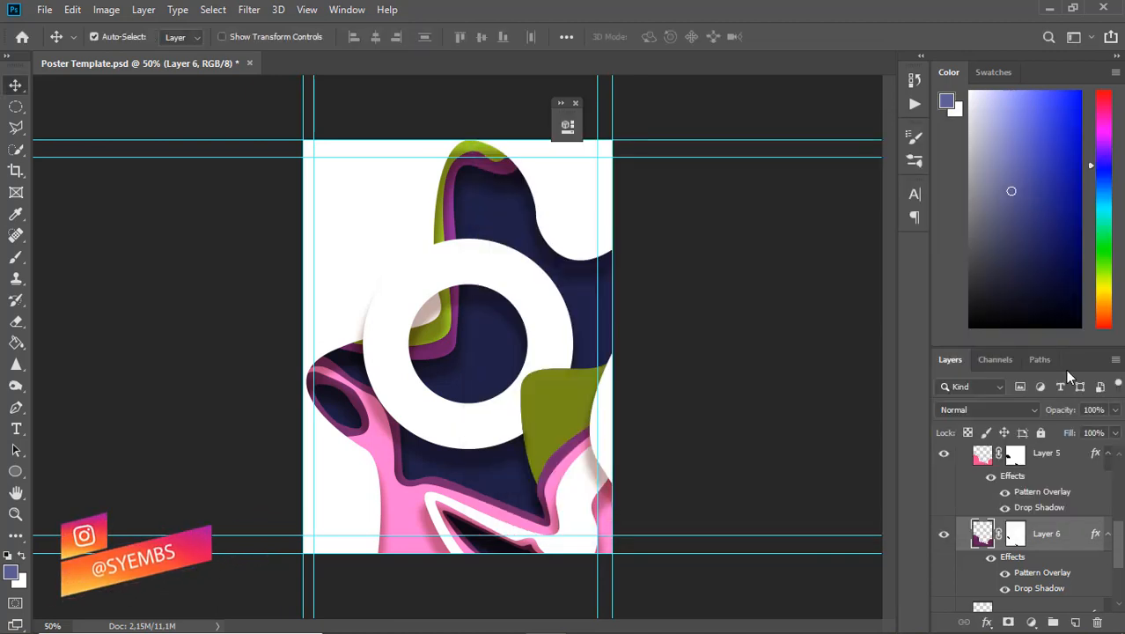
# Set the Pattern Overlay of Layer 5 to 6% opacity and 93% scale
pyautogui.hotkey('ctrl', '+')
pyautogui.hotkey('ctrl', '+')
pyautogui.hotkey('ctrl', '+')
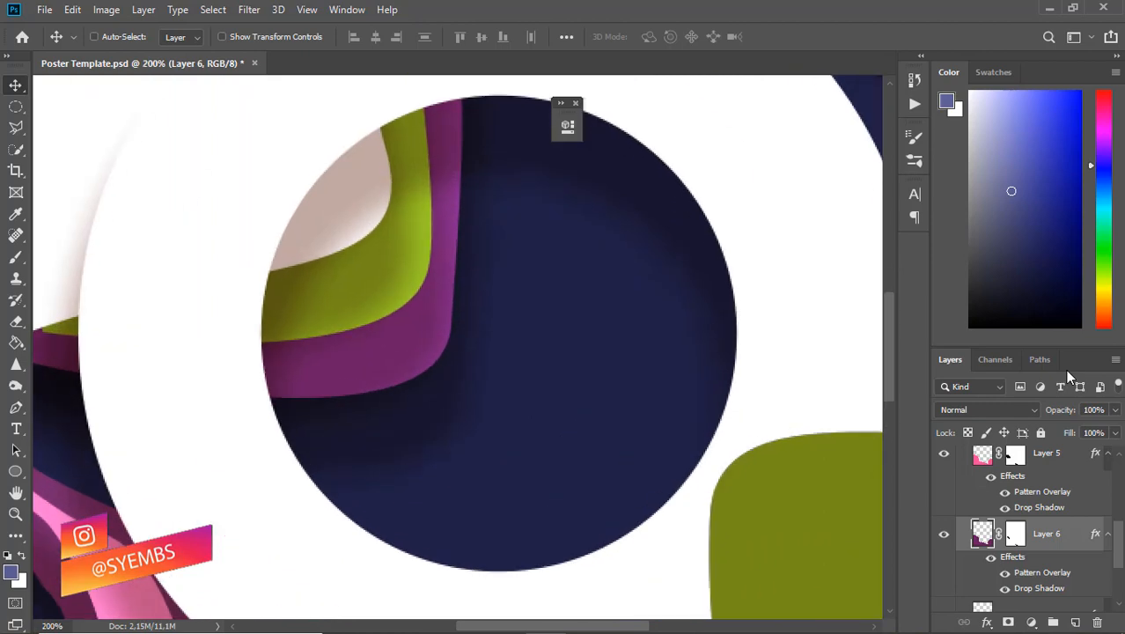
pyautogui.hotkey('ctrl', '-')
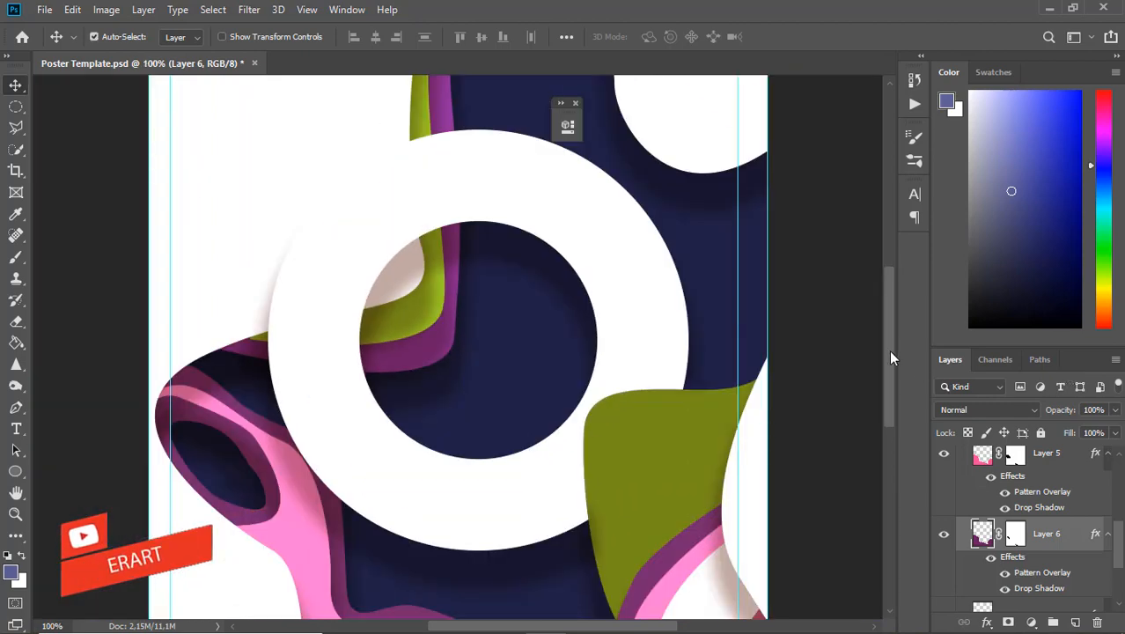
pyautogui.moveTo(891, 352); pyautogui.dragTo(900, 411)
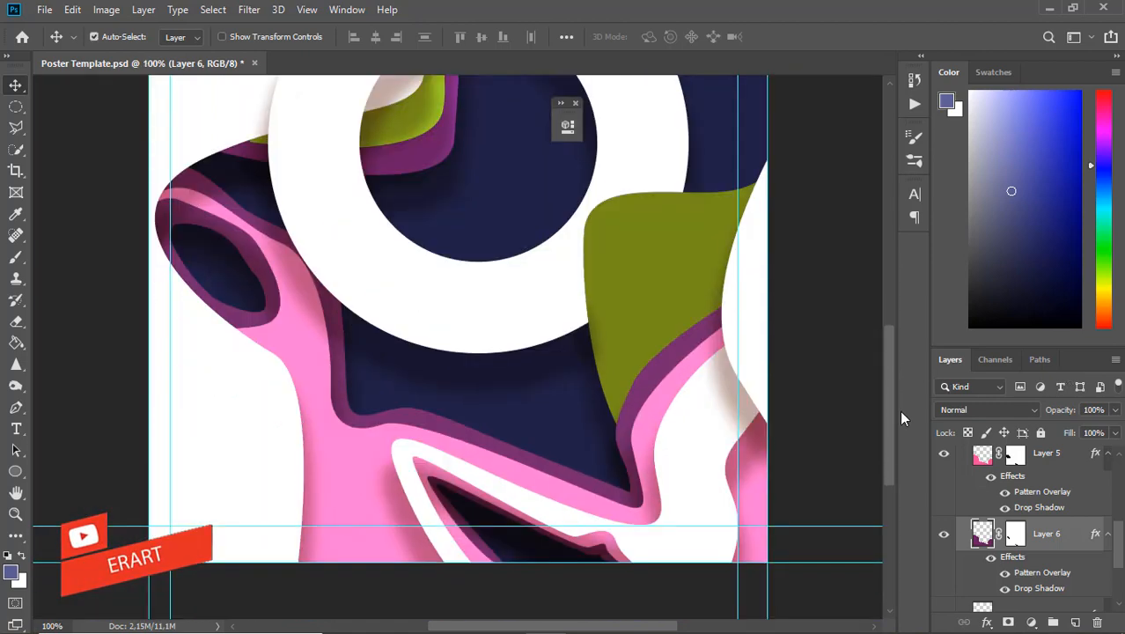
pyautogui.click(1021, 495)
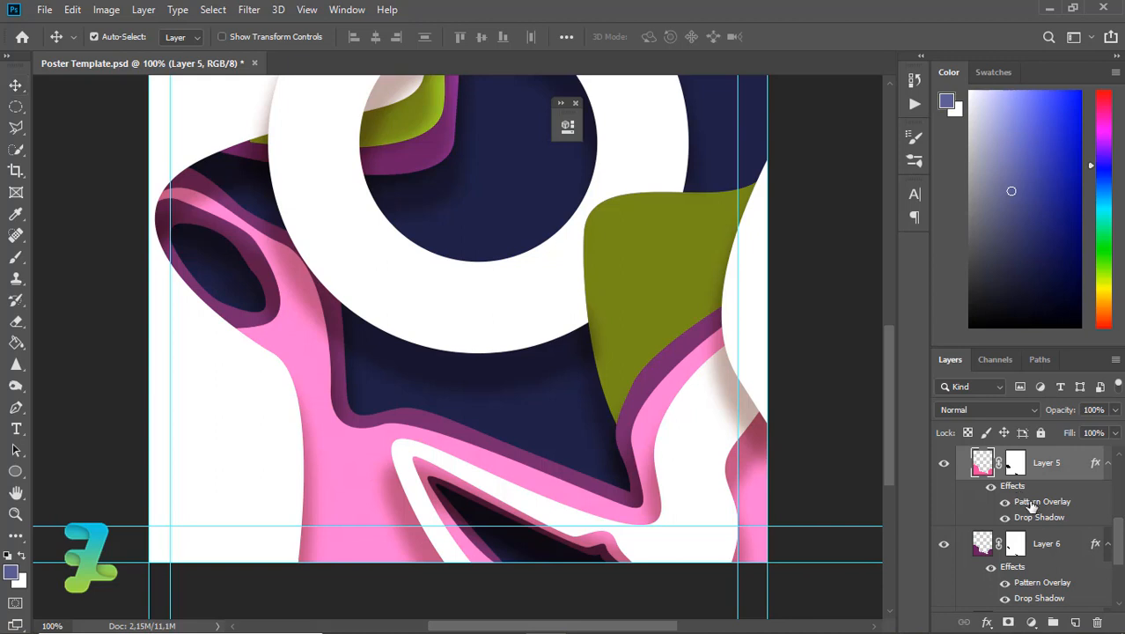
pyautogui.press('h')
pyautogui.doubleClick(1033, 505)
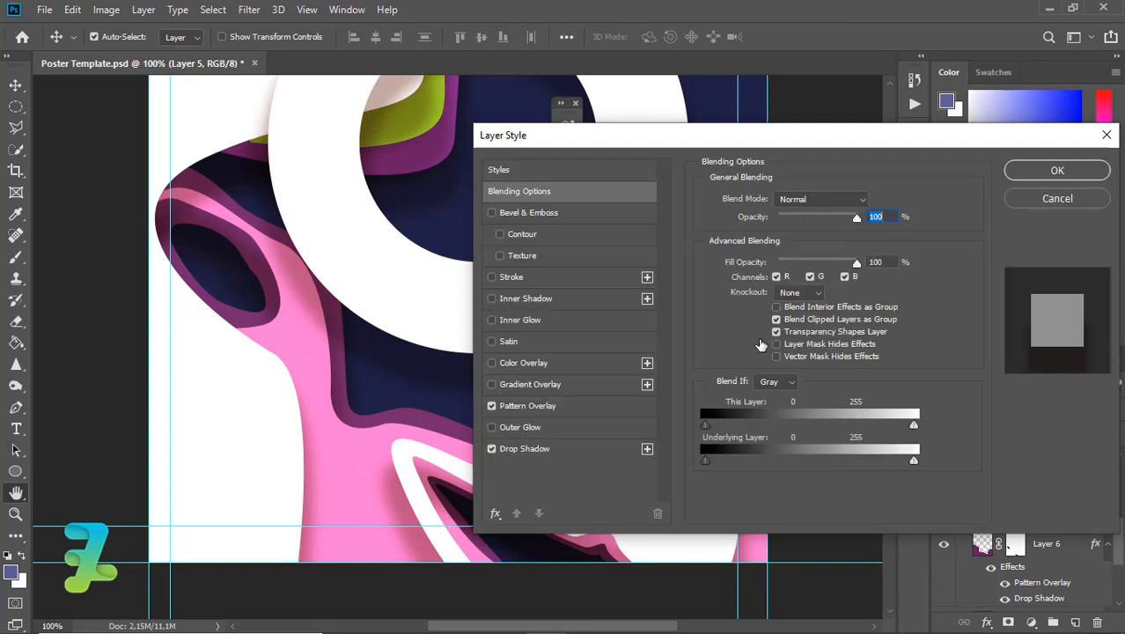
pyautogui.click(530, 405)
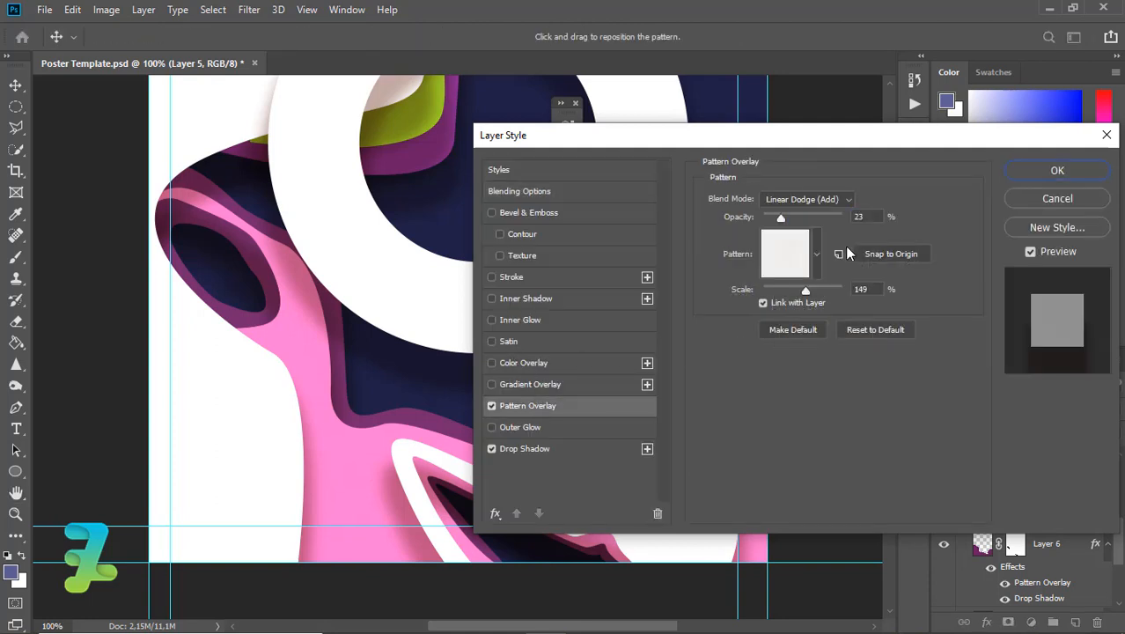
pyautogui.moveTo(783, 223); pyautogui.dragTo(769, 223)
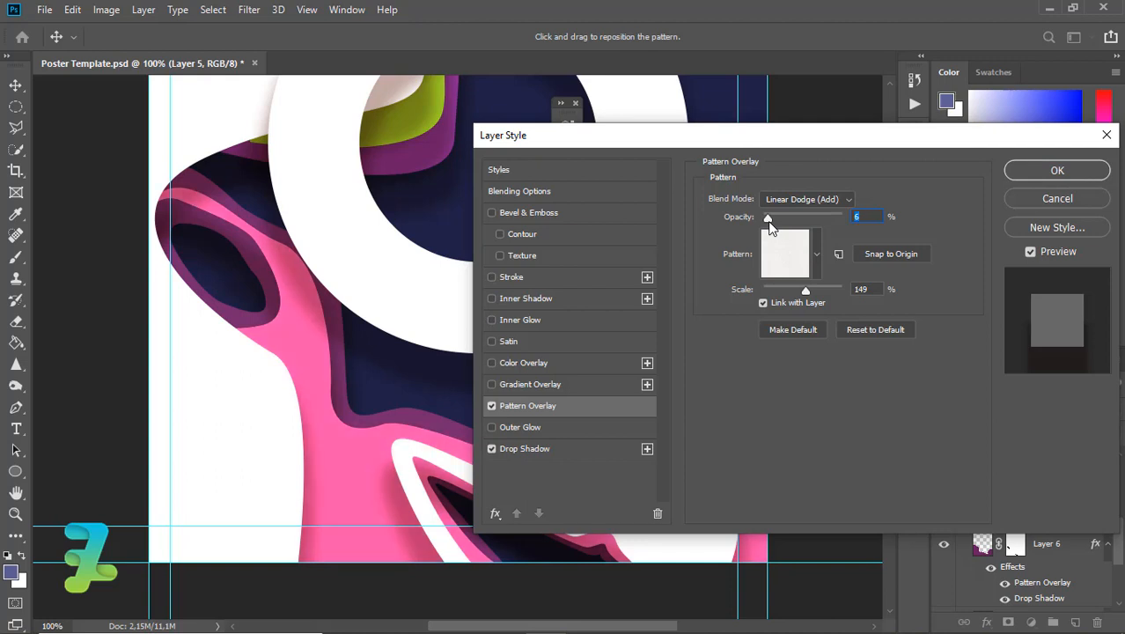
pyautogui.moveTo(807, 291)
pyautogui.mouseDown()
pyautogui.moveTo(821, 291)
pyautogui.moveTo(802, 291)
pyautogui.mouseUp()
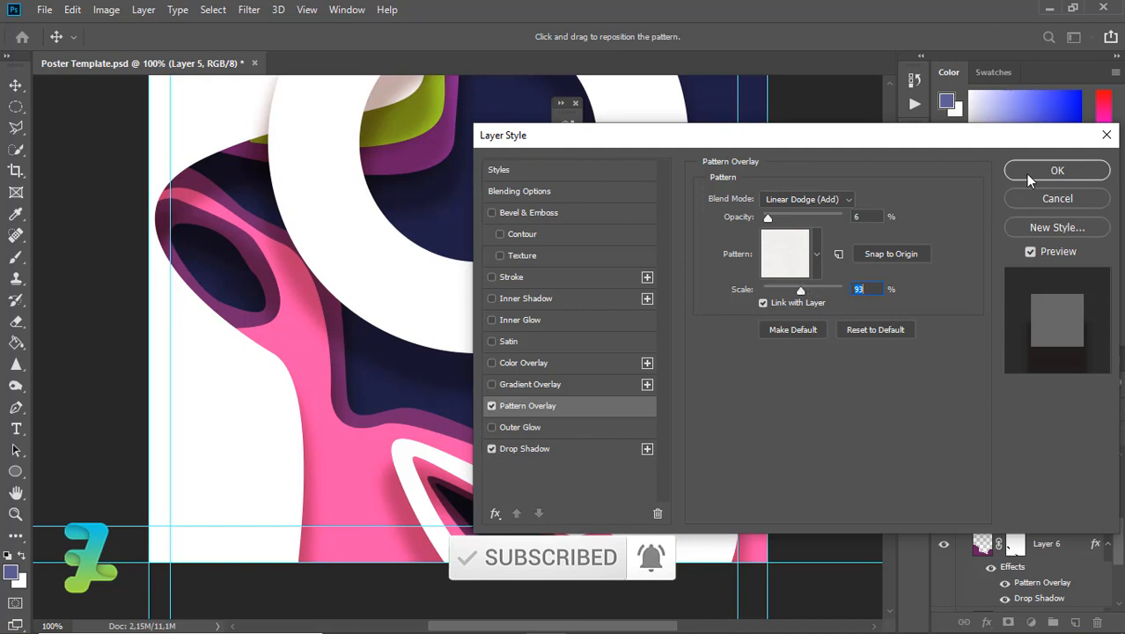
pyautogui.click(1056, 170)
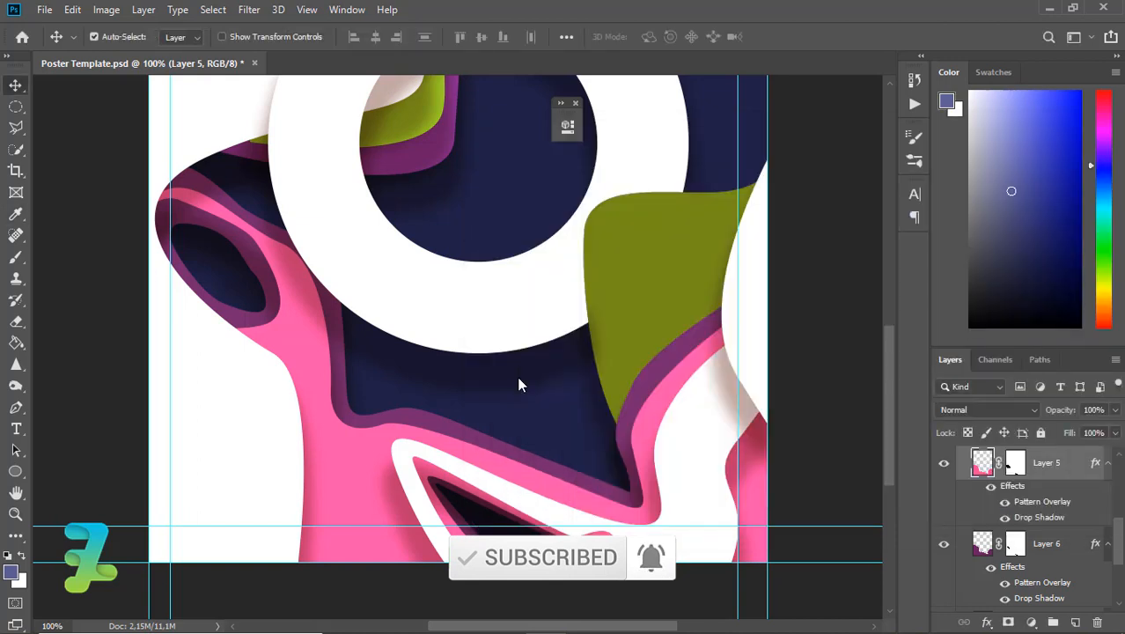
pyautogui.hotkey('ctrl', '+')
pyautogui.hotkey('ctrl', '-')
pyautogui.hotkey('ctrl', '-')
pyautogui.hotkey('ctrl', '-')
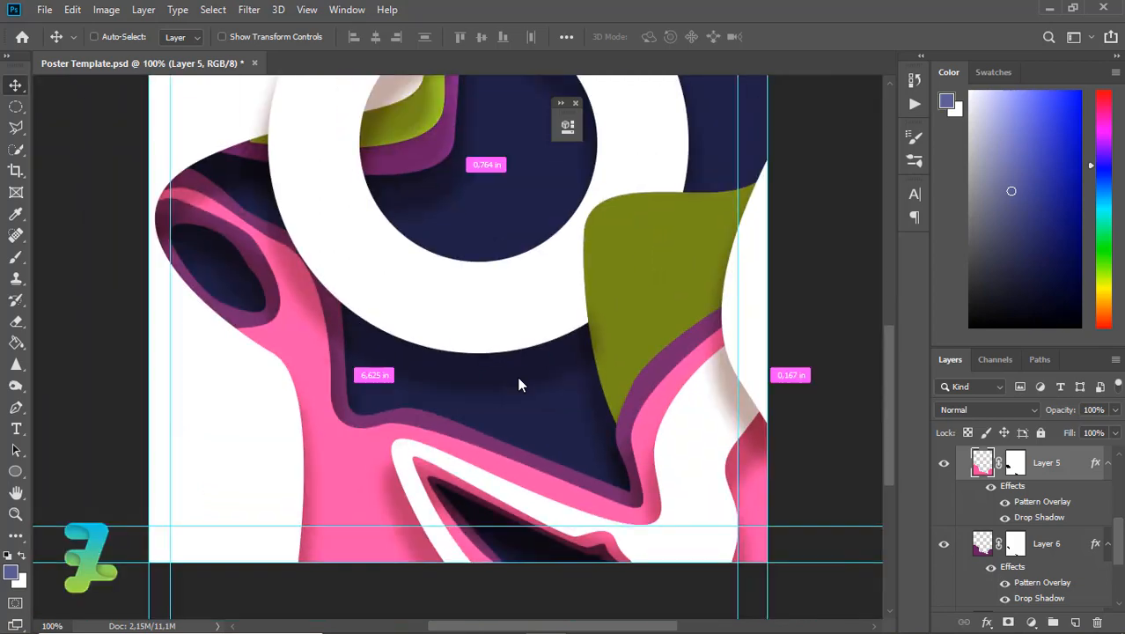